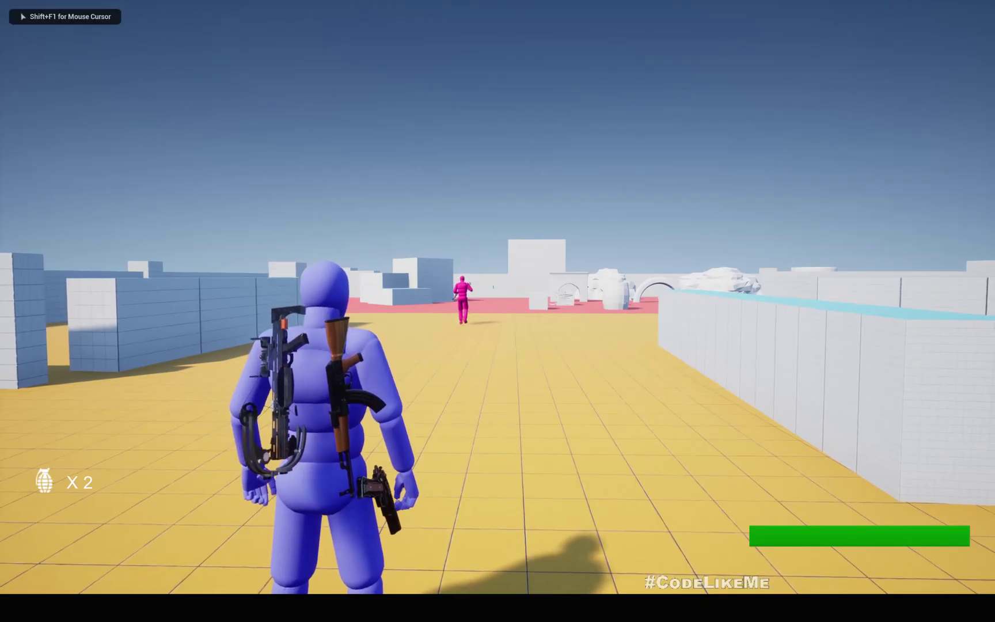
Step: Equip the rifle, run toward the pink enemy and shoot it down
key(1)
key(w)
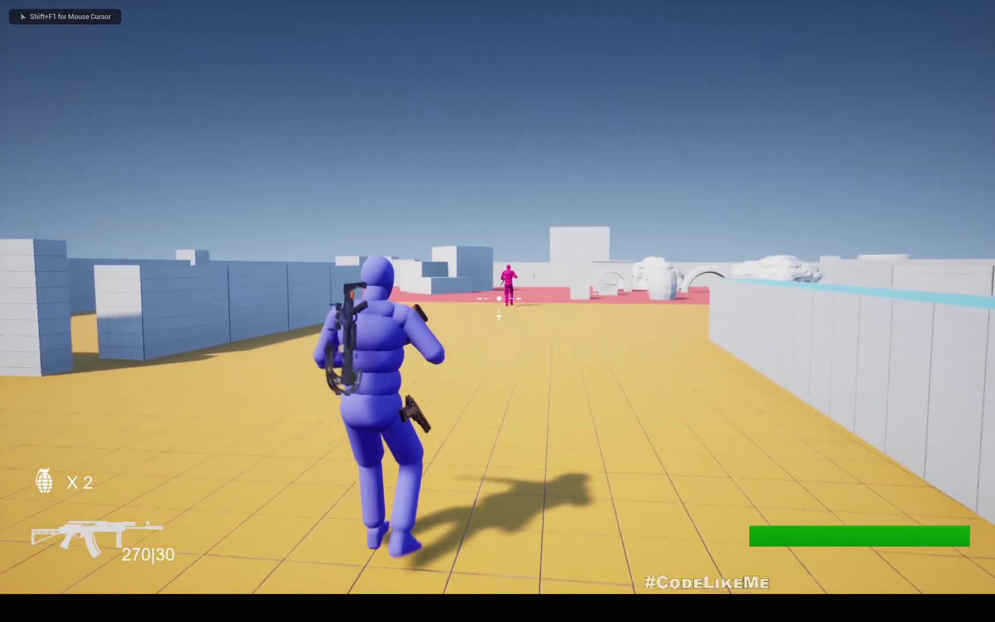
right_click(498, 298)
click(498, 298)
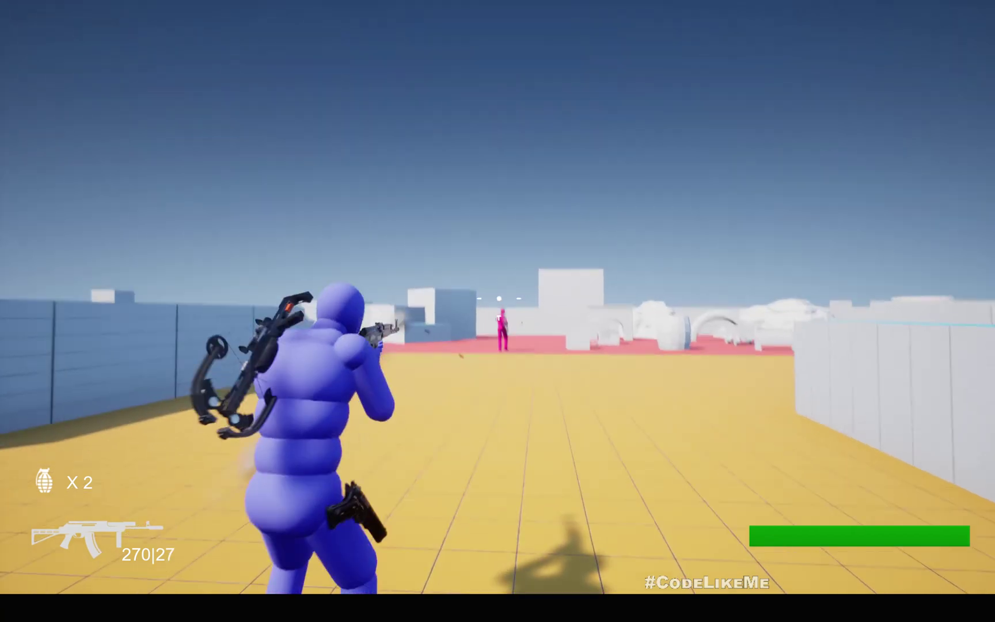
click(499, 298)
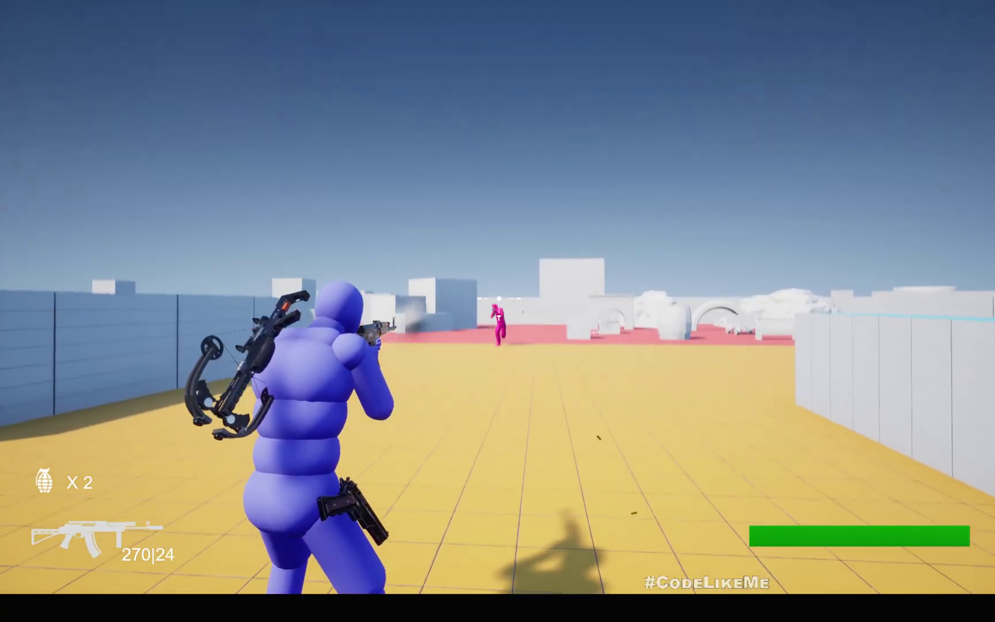
click(497, 298)
click(498, 298)
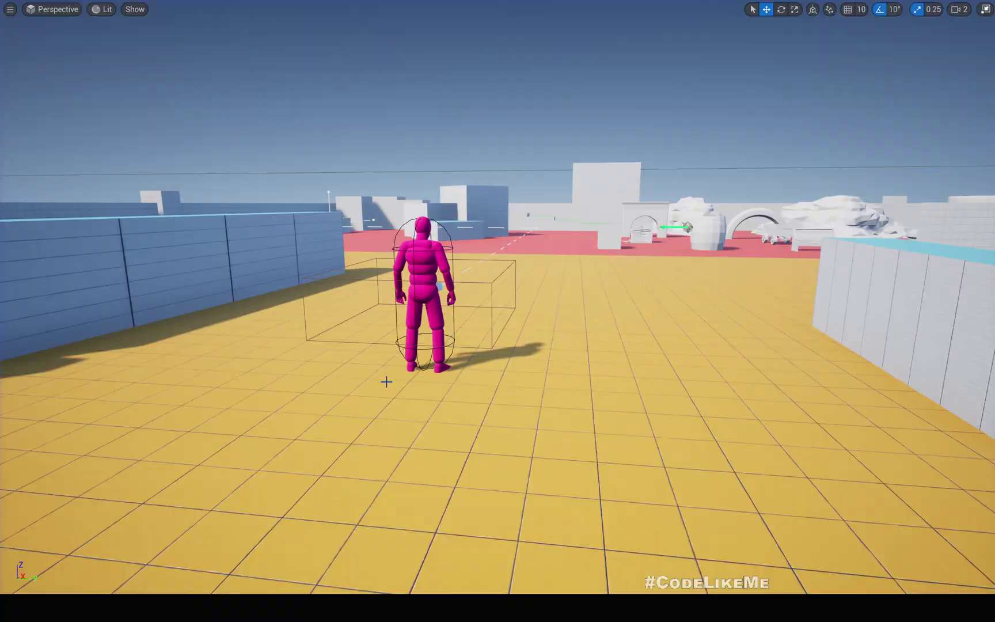
Step: Start another play session, shoot the pink enemy, then end the session
key(alt+p)
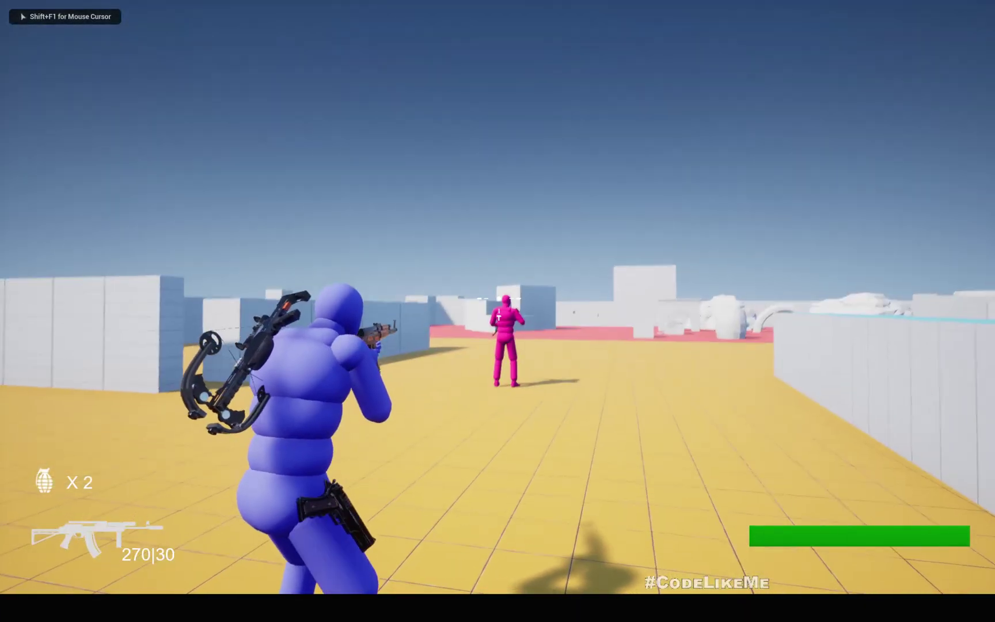
click(498, 298)
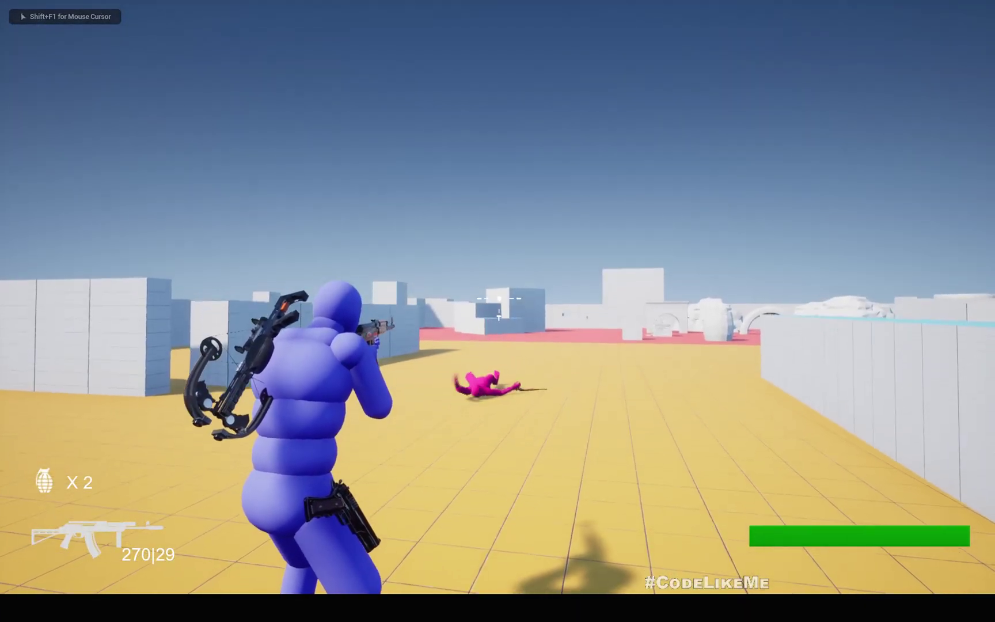
click(499, 298)
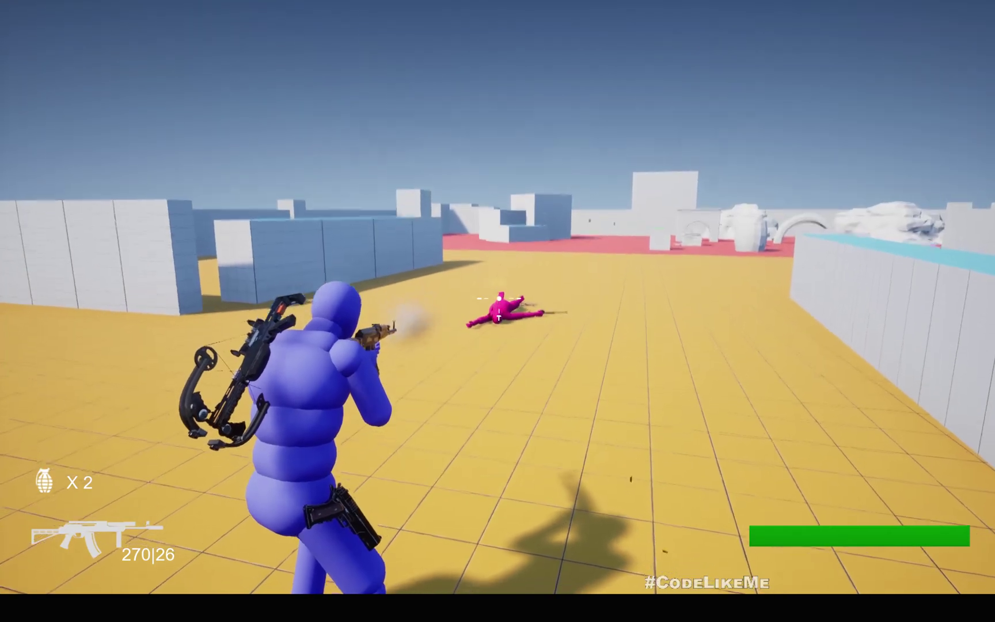
key(Escape)
Step: Replay with the rifle, shooting the enemy until it collapses and beyond, then stop
key(alt+p)
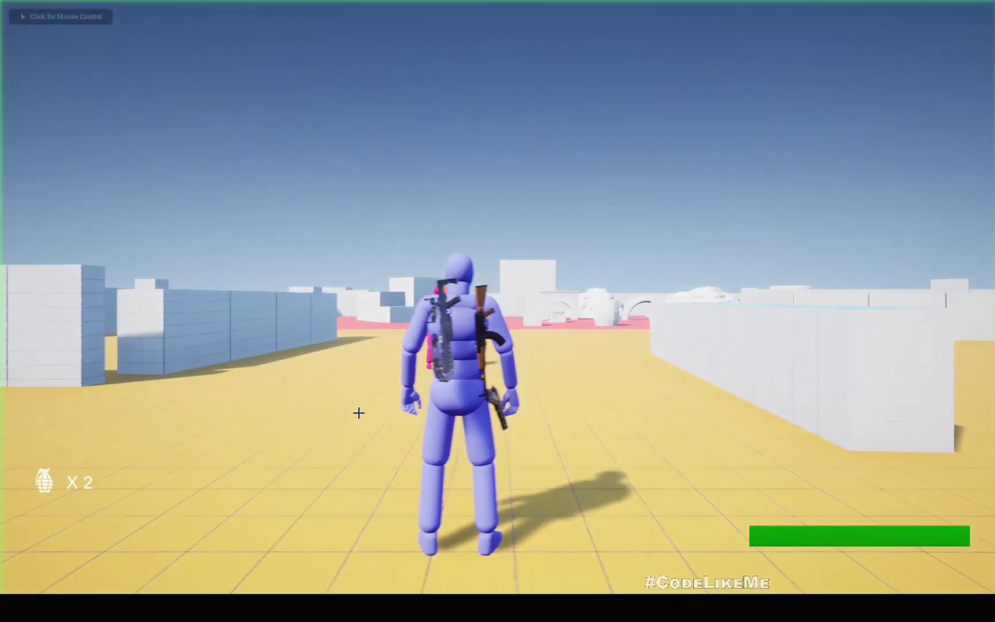
click(358, 412)
key(1)
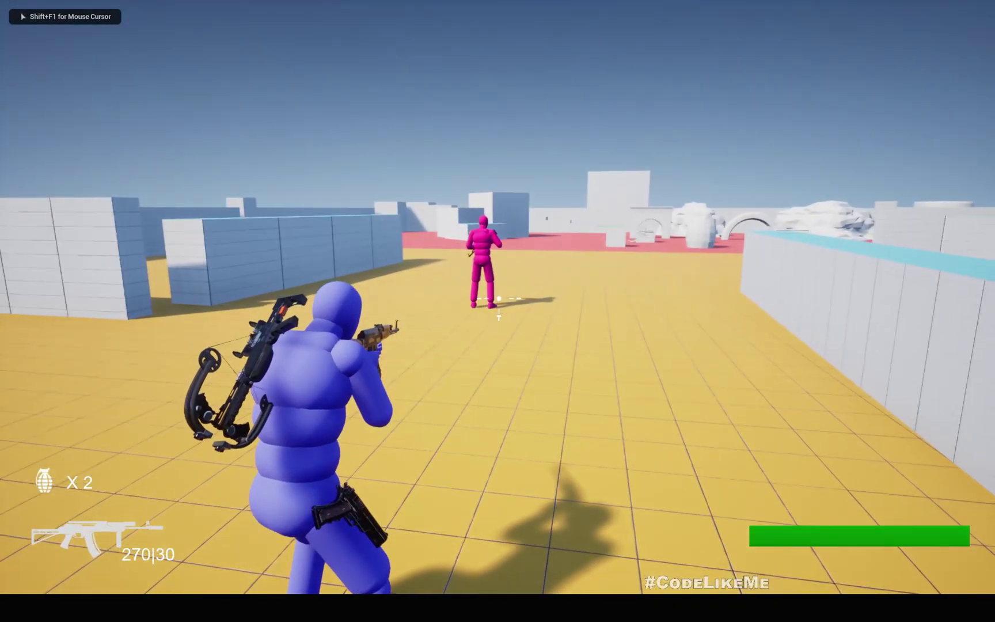
click(498, 298)
click(498, 297)
click(499, 298)
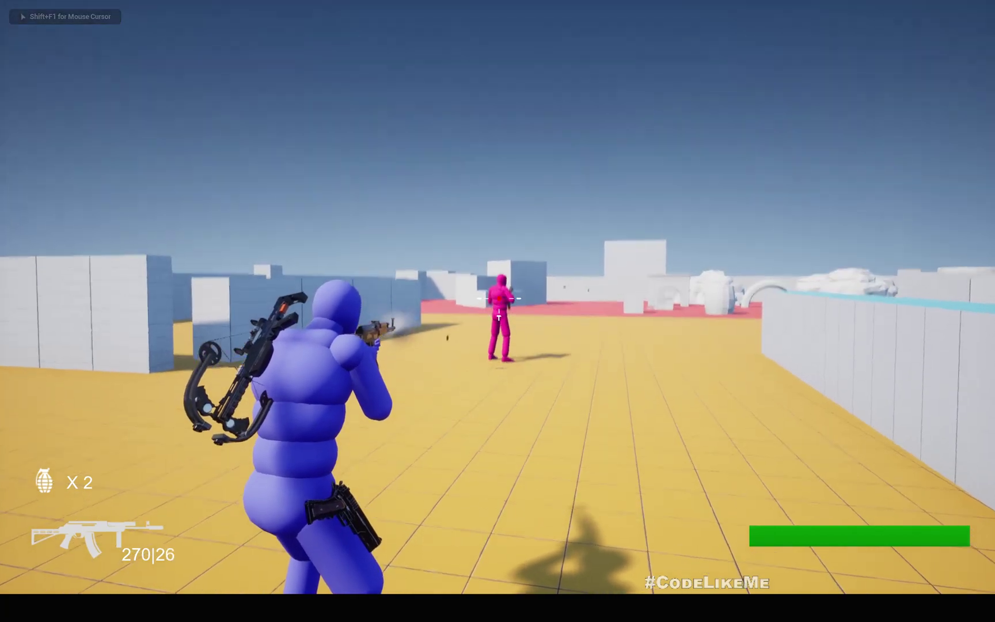
click(498, 298)
click(498, 298)
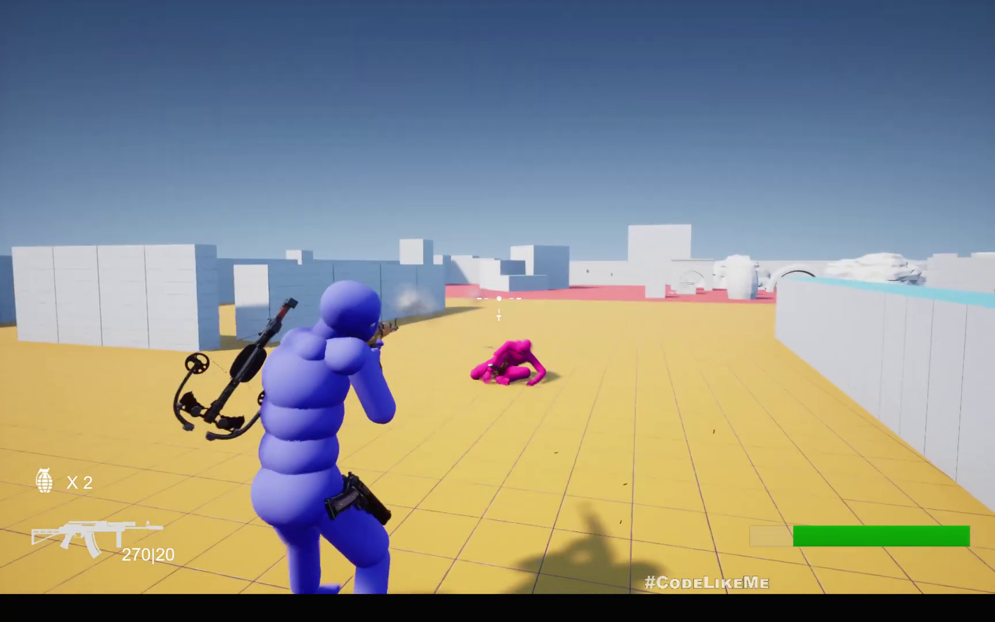
click(498, 298)
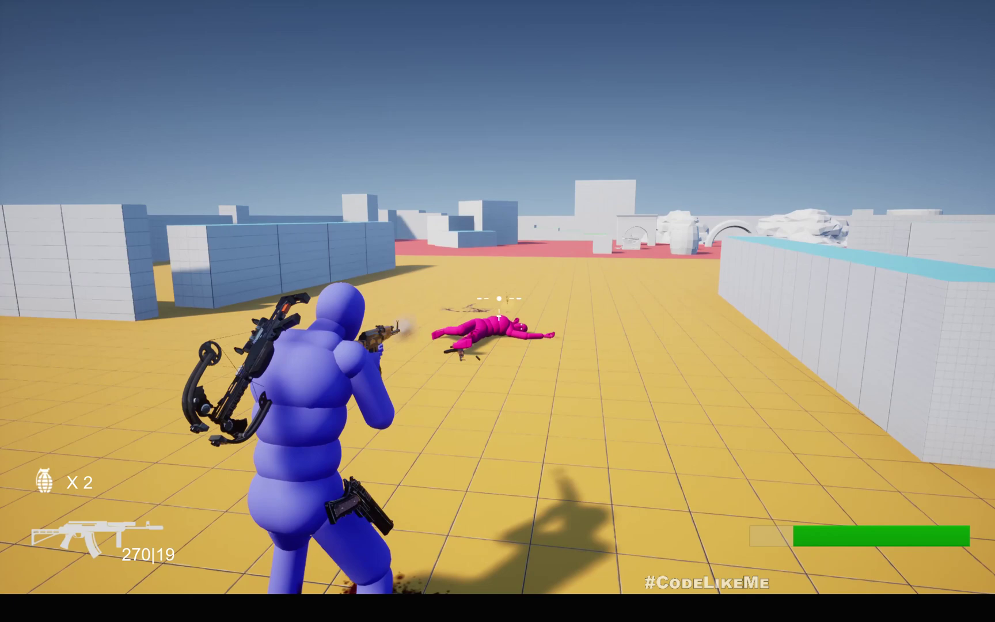
click(498, 298)
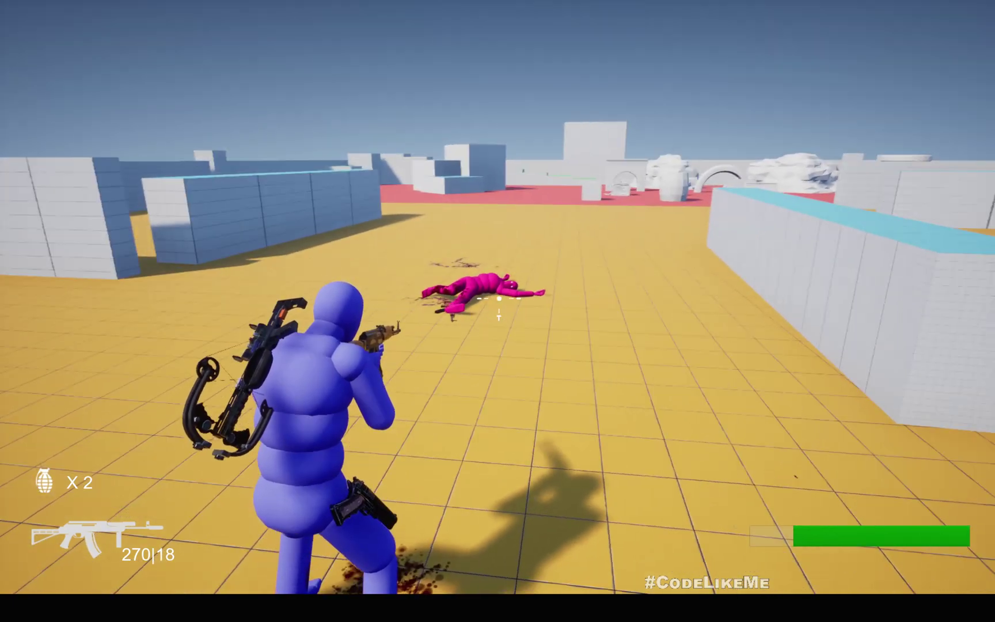
click(498, 299)
click(499, 298)
click(497, 299)
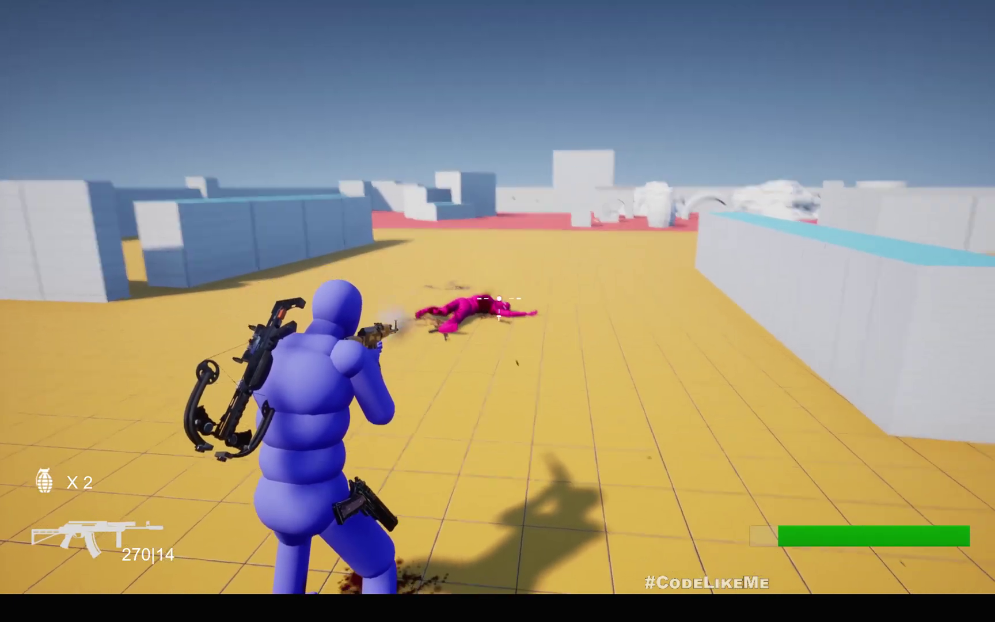
click(498, 298)
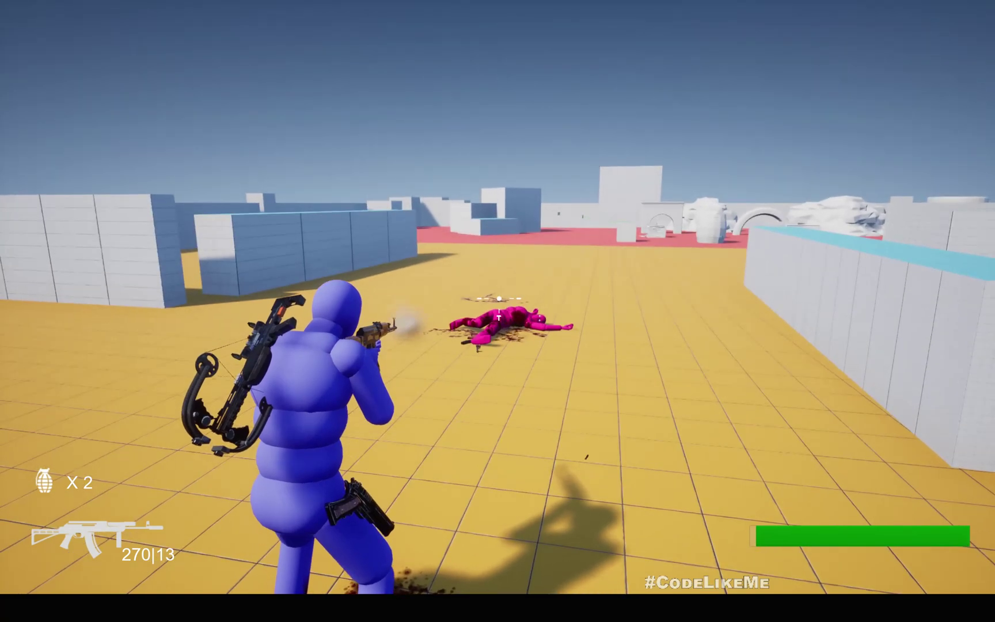
key(Escape)
Step: Restart play, fire a single shot at the enemy, and return to editing
key(alt+p)
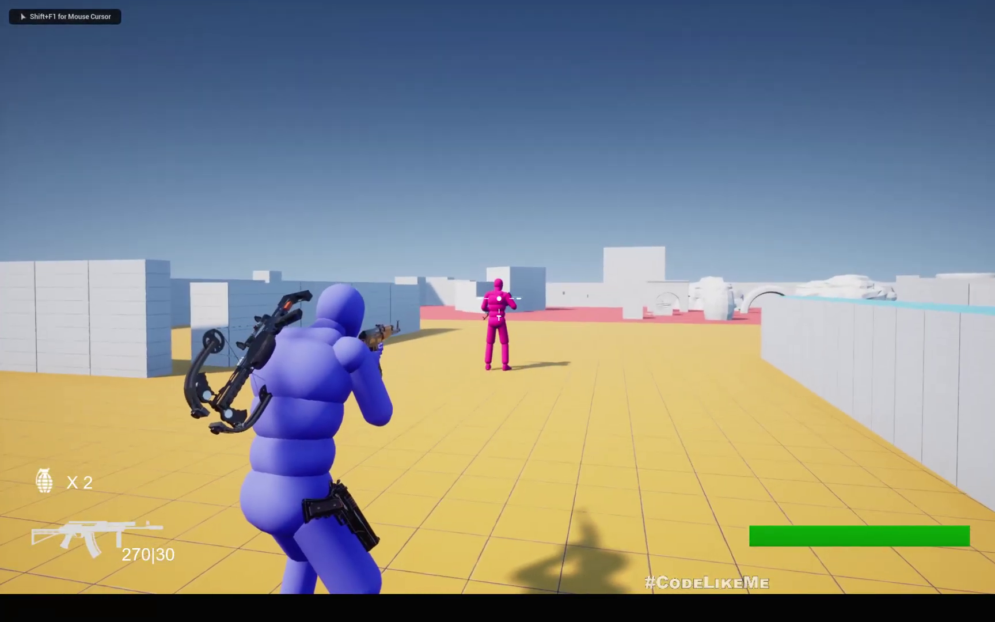
click(498, 299)
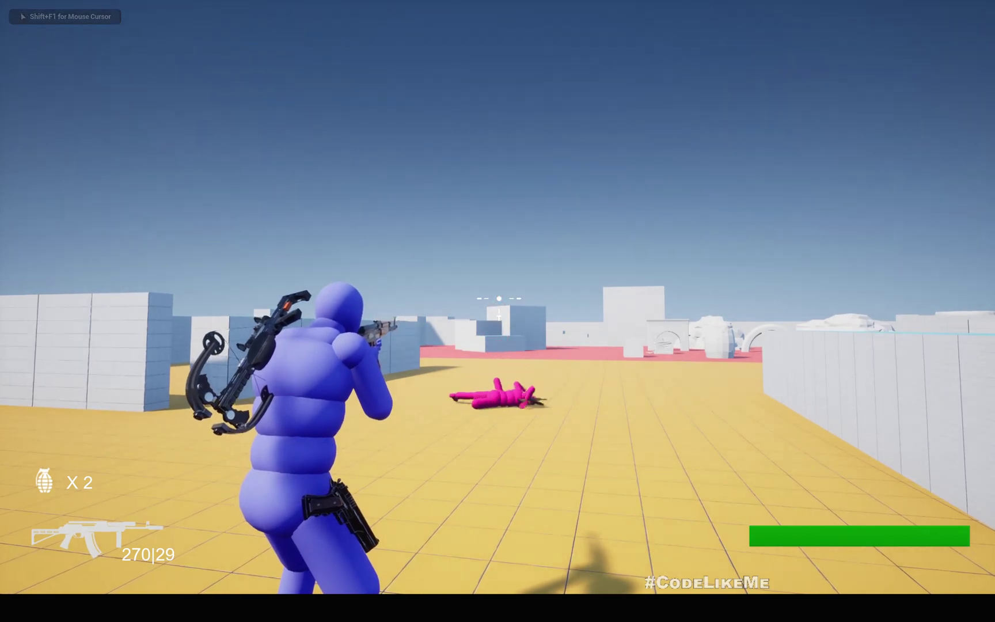
key(Escape)
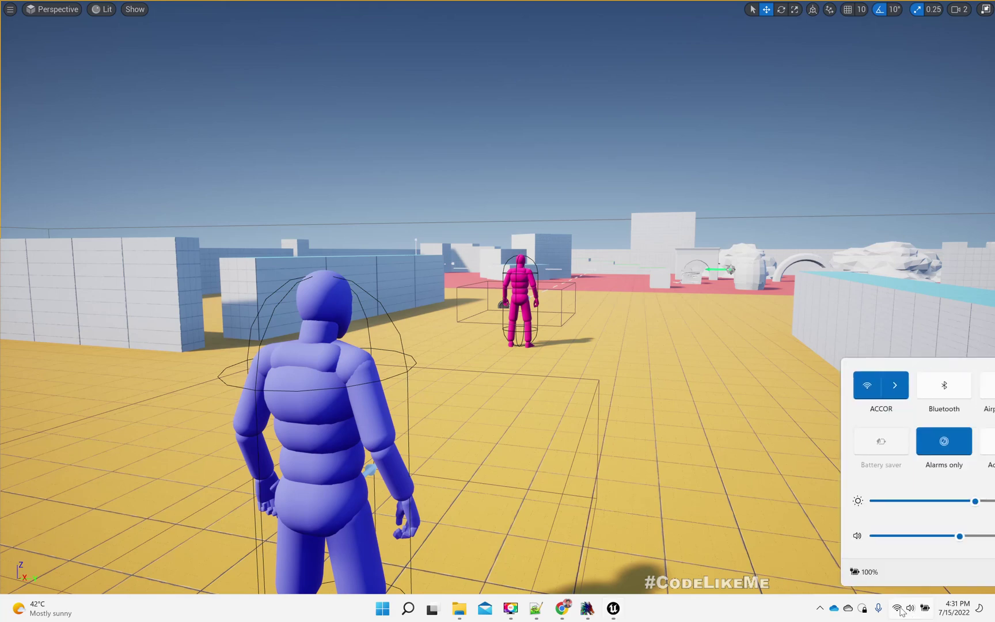
click(834, 535)
click(569, 352)
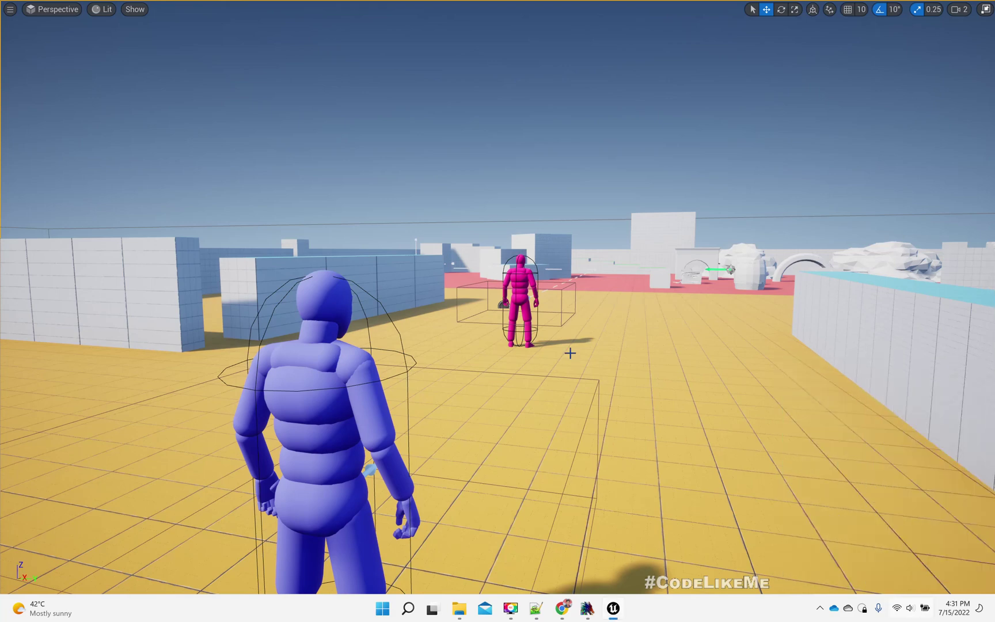
key(alt+p)
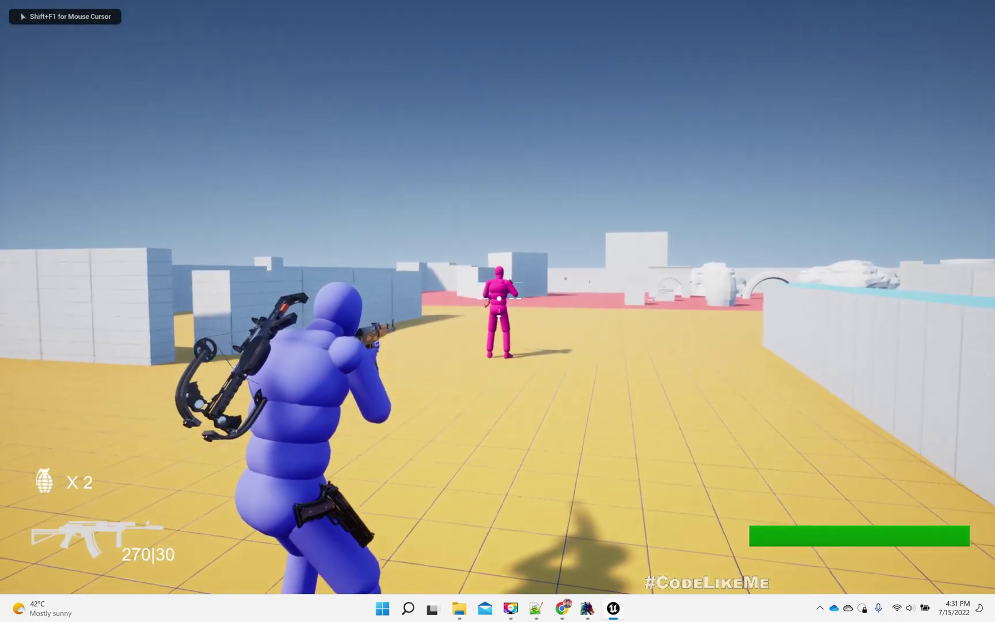
click(498, 311)
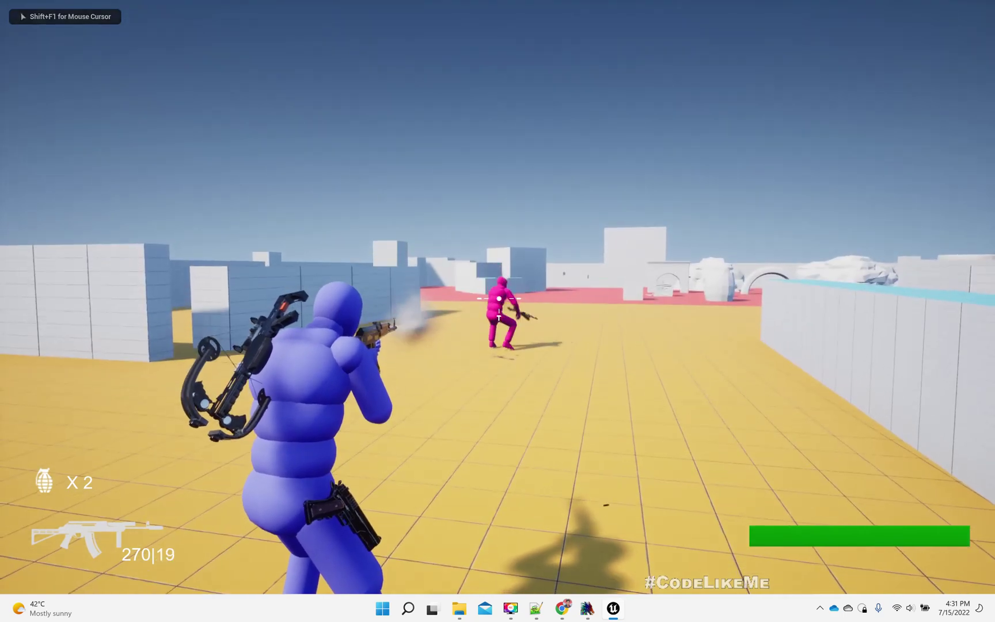
click(498, 310)
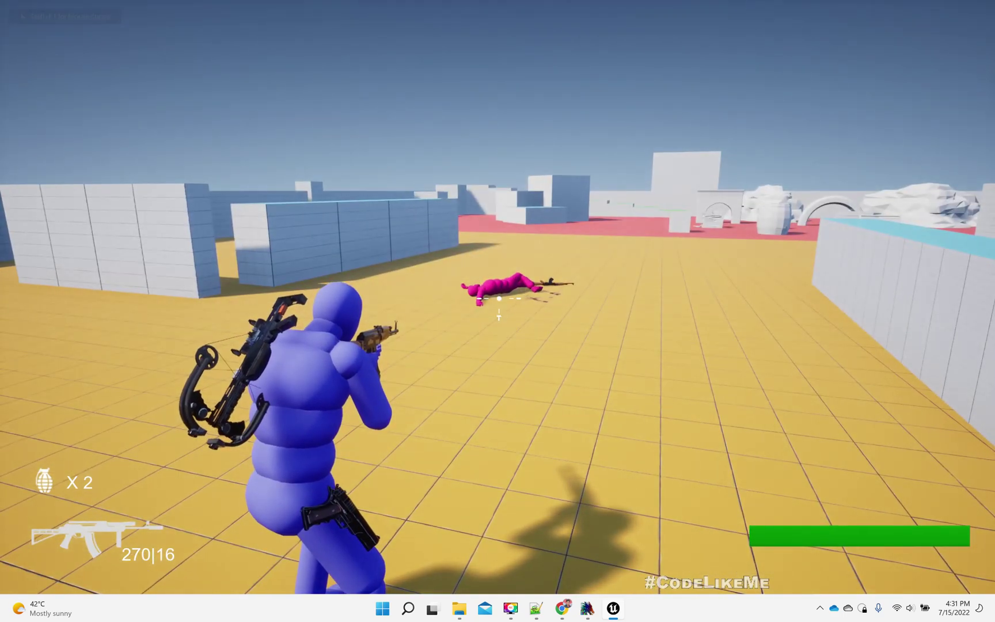
key(Escape)
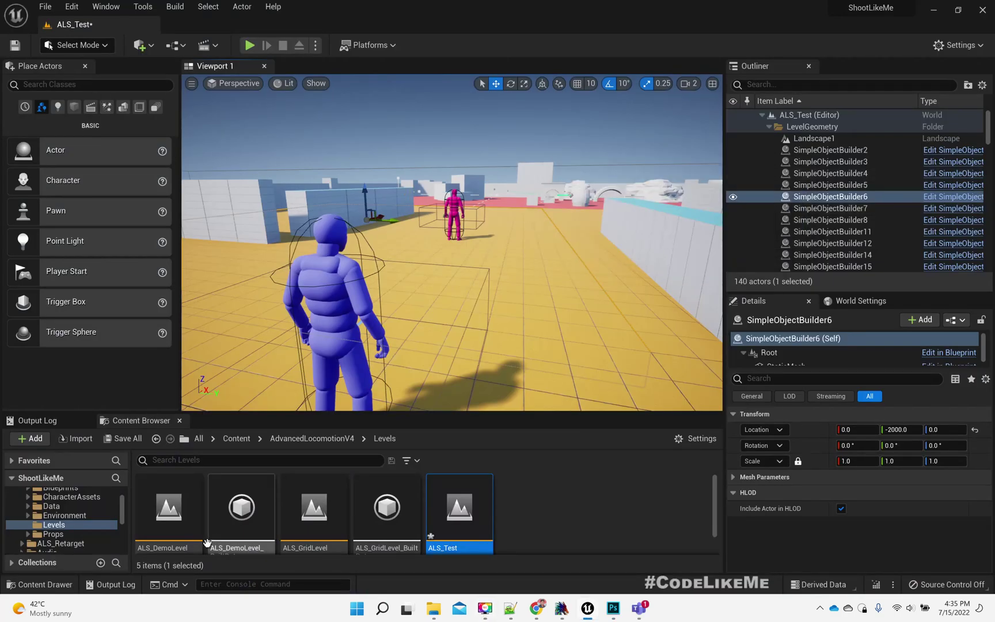
scroll(59, 511, up, 3)
Step: Open wdg_weapon from AdvancedLocomotionV4 > BP > UI and inspect its reticle and dot widgets
click(44, 503)
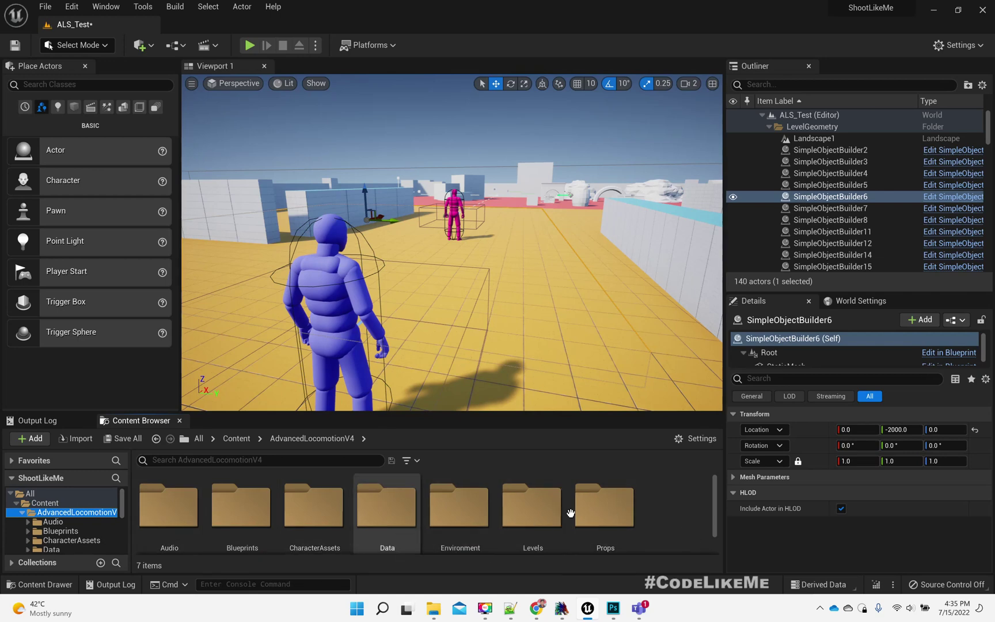
scroll(589, 533, down, 1)
scroll(55, 531, down, 3)
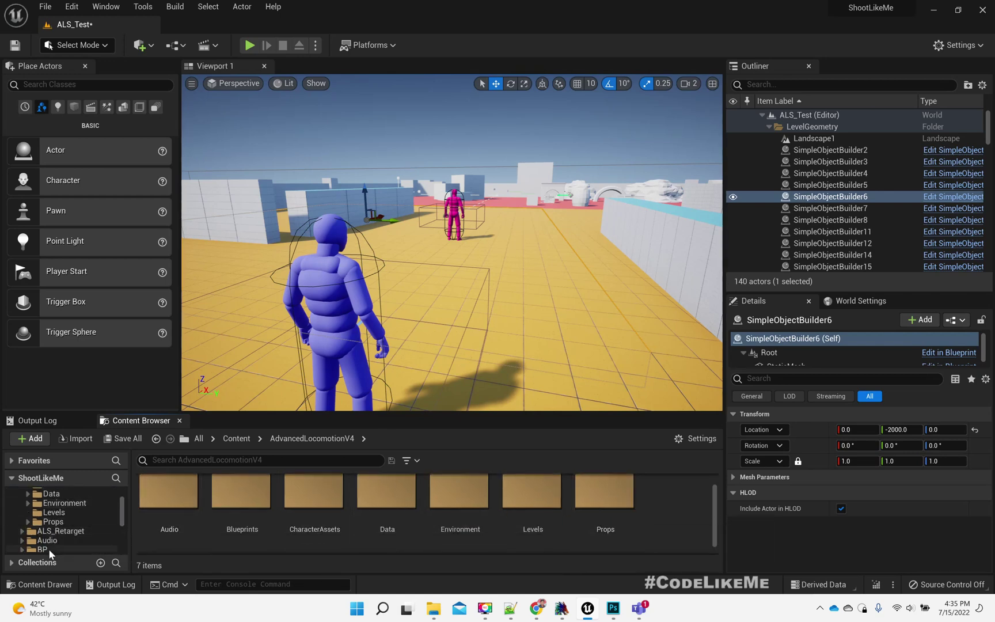
click(42, 549)
double_click(596, 509)
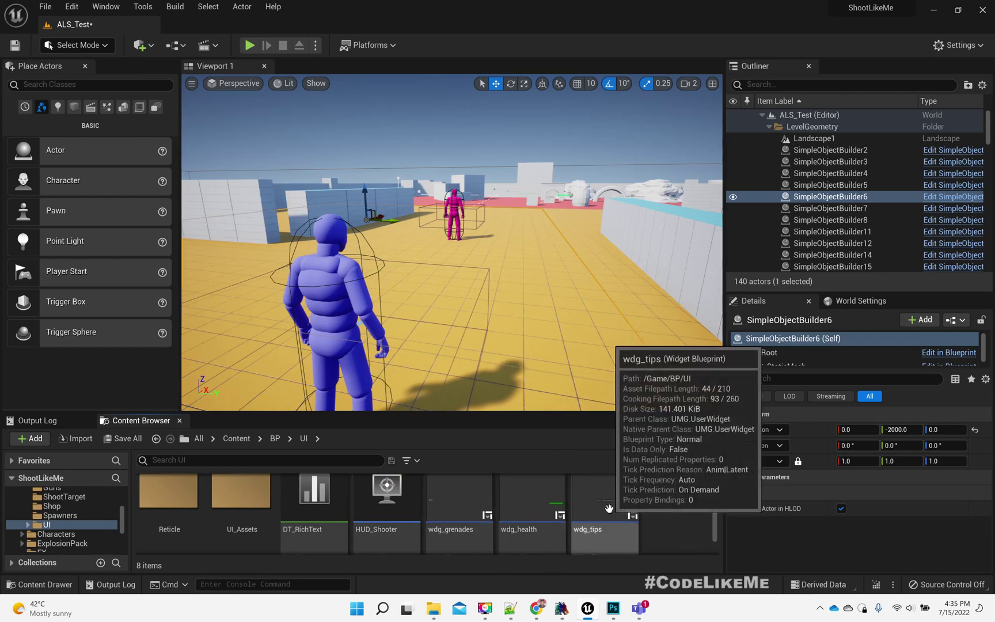
scroll(468, 520, down, 1)
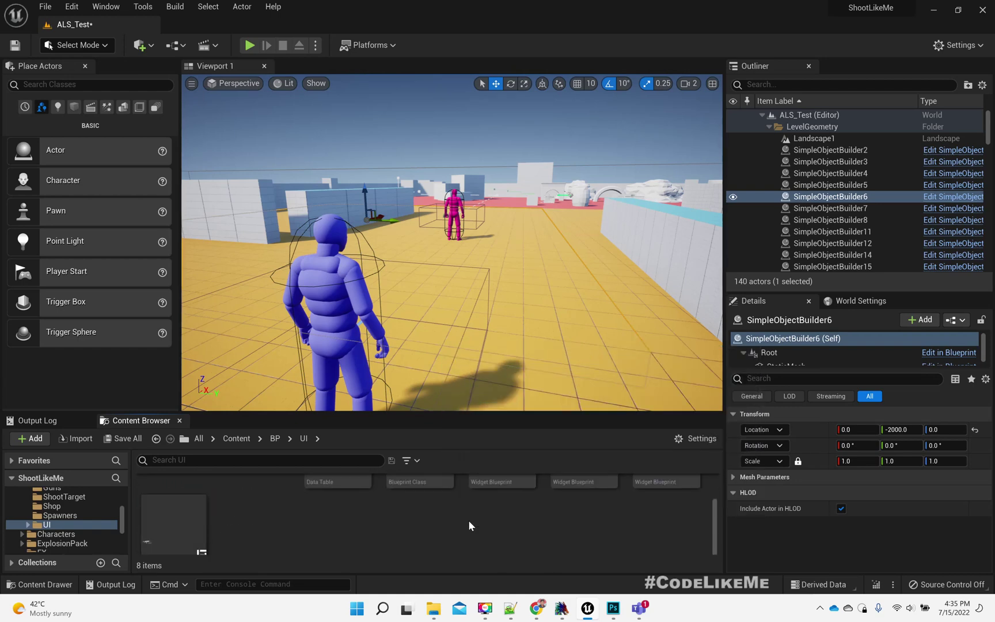
scroll(468, 520, down, 1)
click(172, 512)
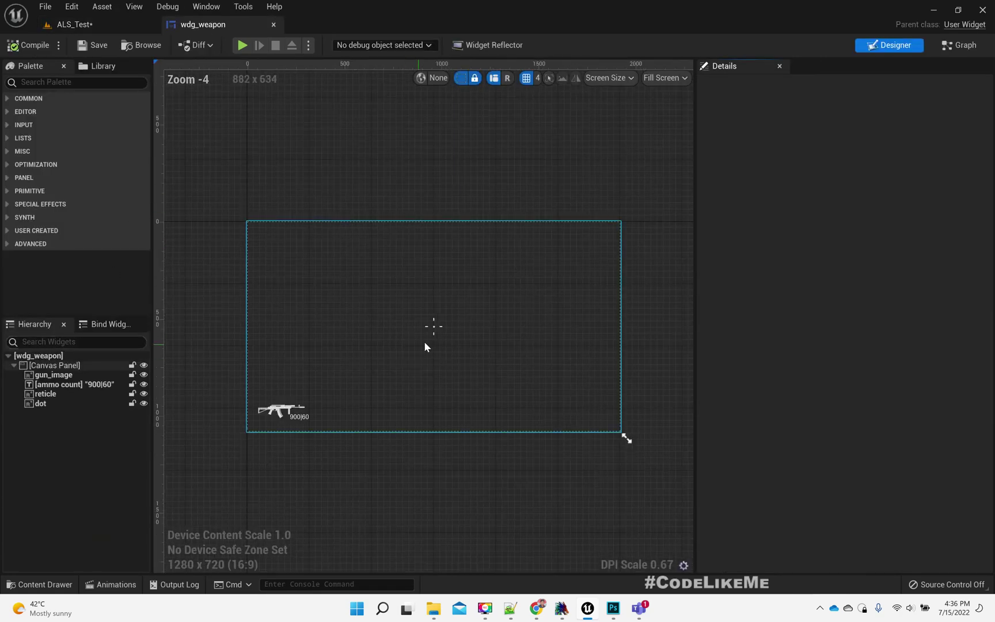
click(429, 335)
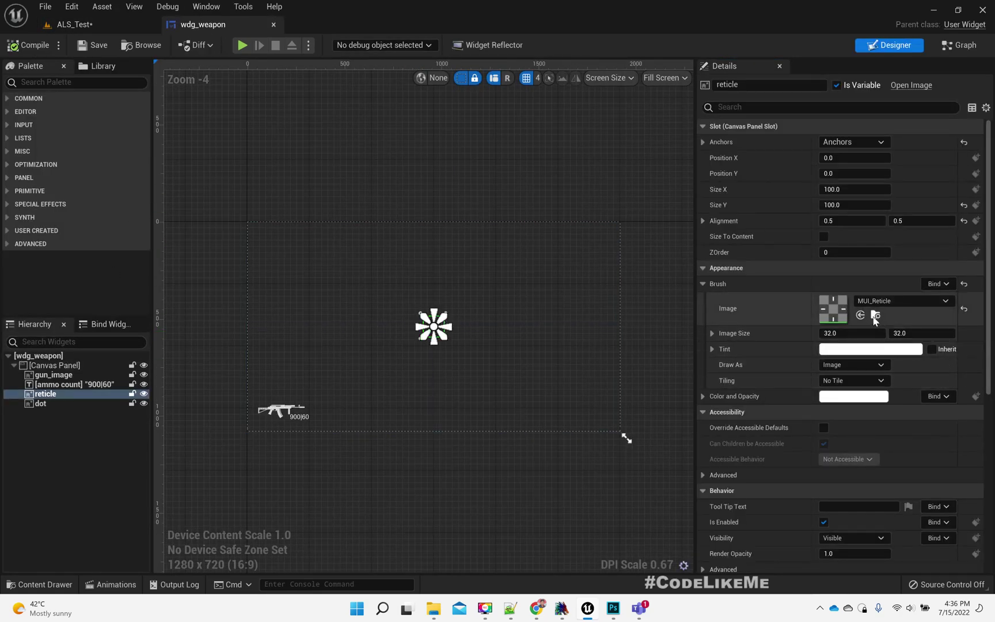
click(42, 404)
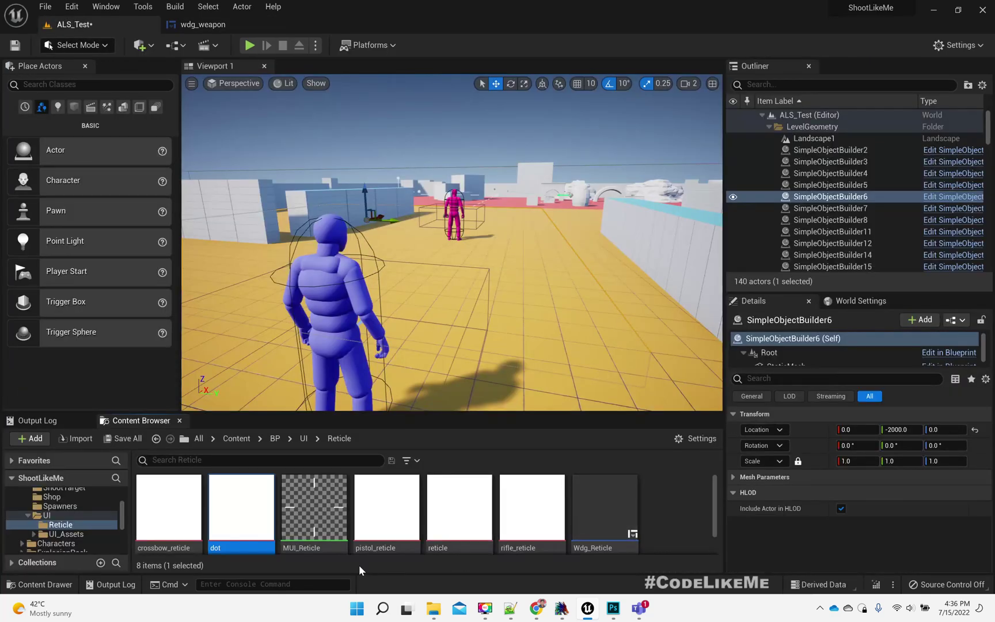
Step: Import cross.psd from File Explorer into the Reticle folder
key(alt+Tab)
key(alt+Tab)
key(alt+Tab)
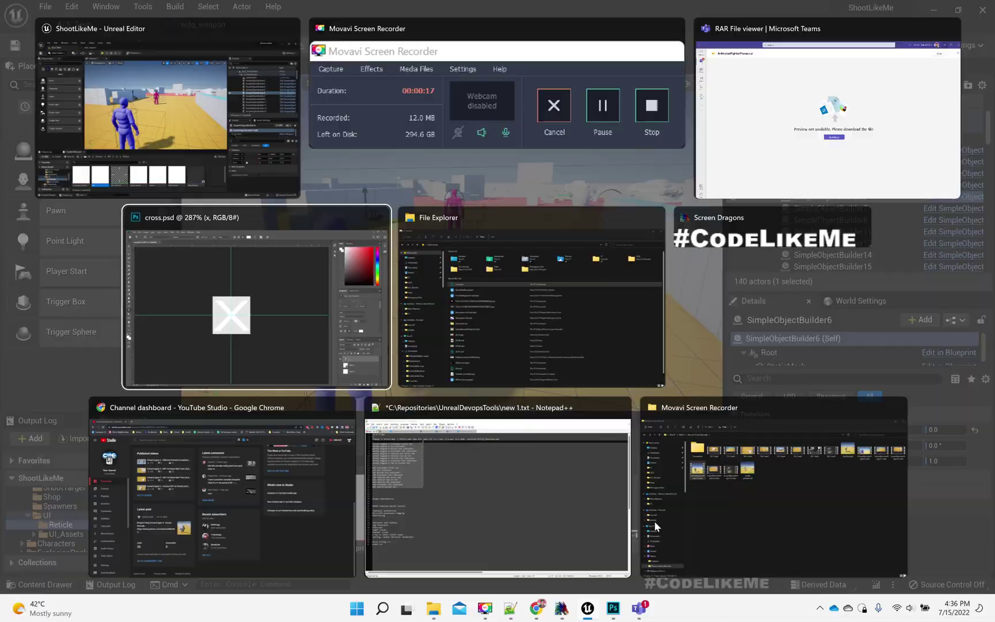
key(alt+Tab)
drag(225, 207, 622, 448)
key(alt+Tab)
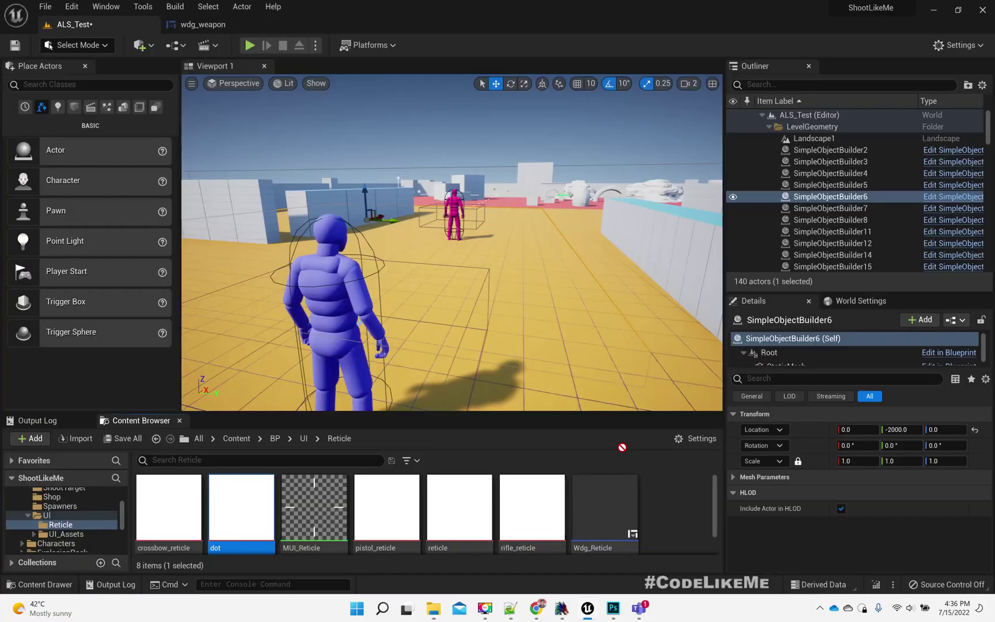
click(663, 520)
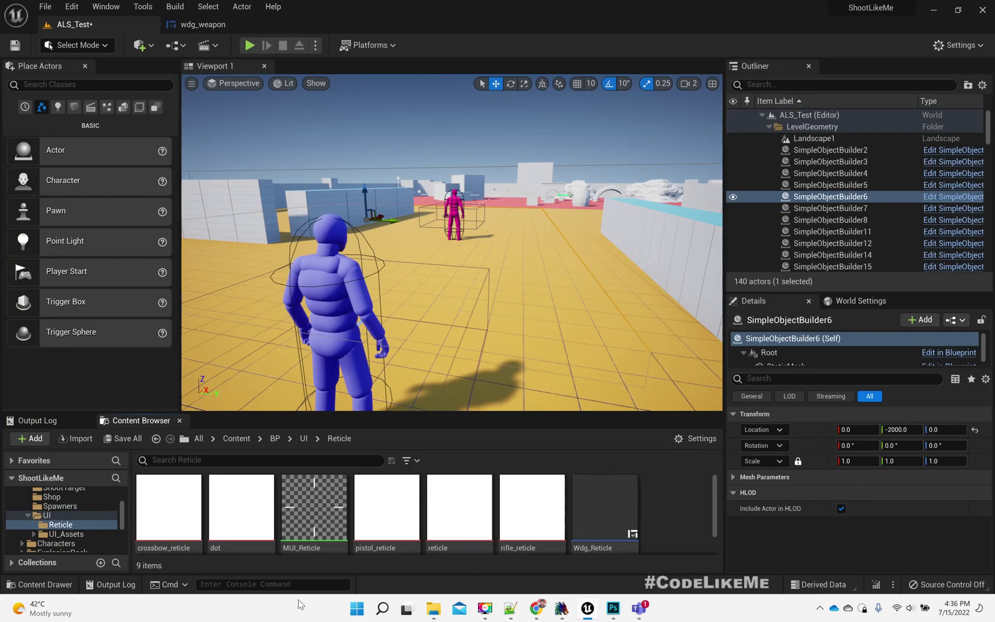
scroll(605, 530, down, 2)
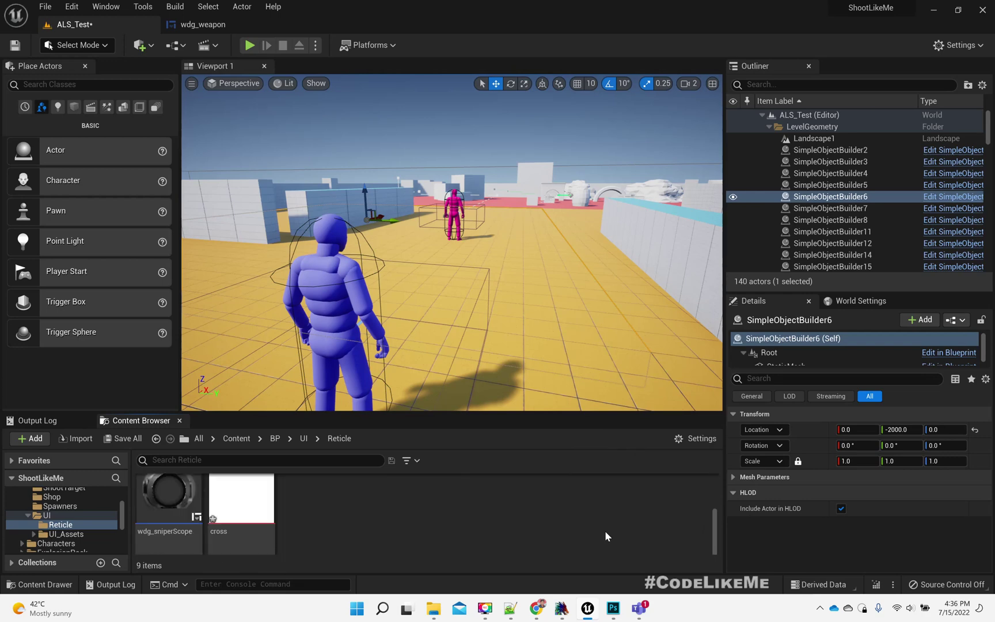
Step: Duplicate the dot widget in wdg_weapon and name the copy cross
click(241, 510)
click(191, 25)
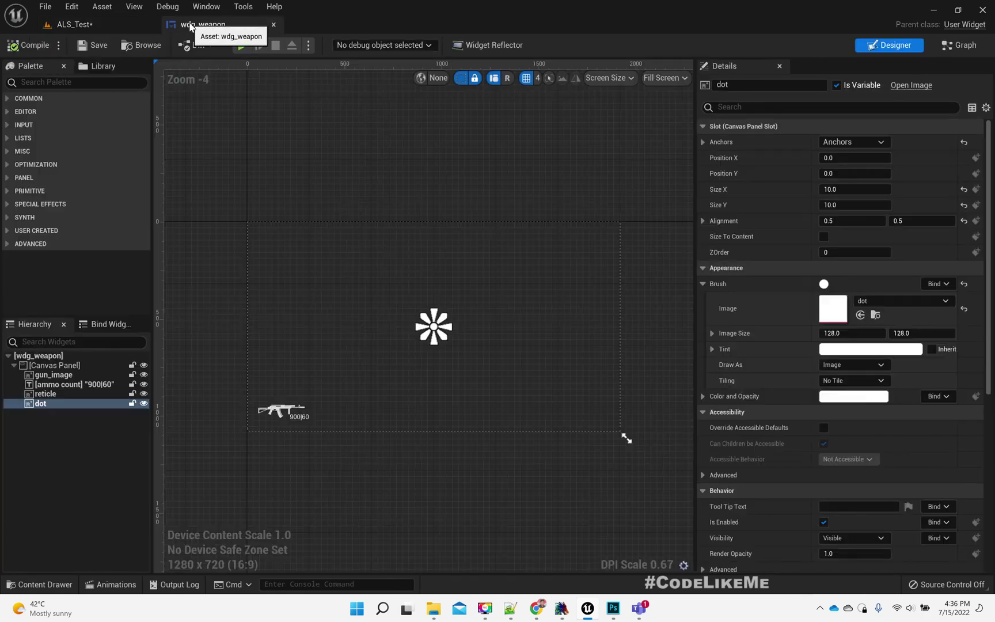
scroll(401, 303, up, 5)
scroll(402, 305, up, 7)
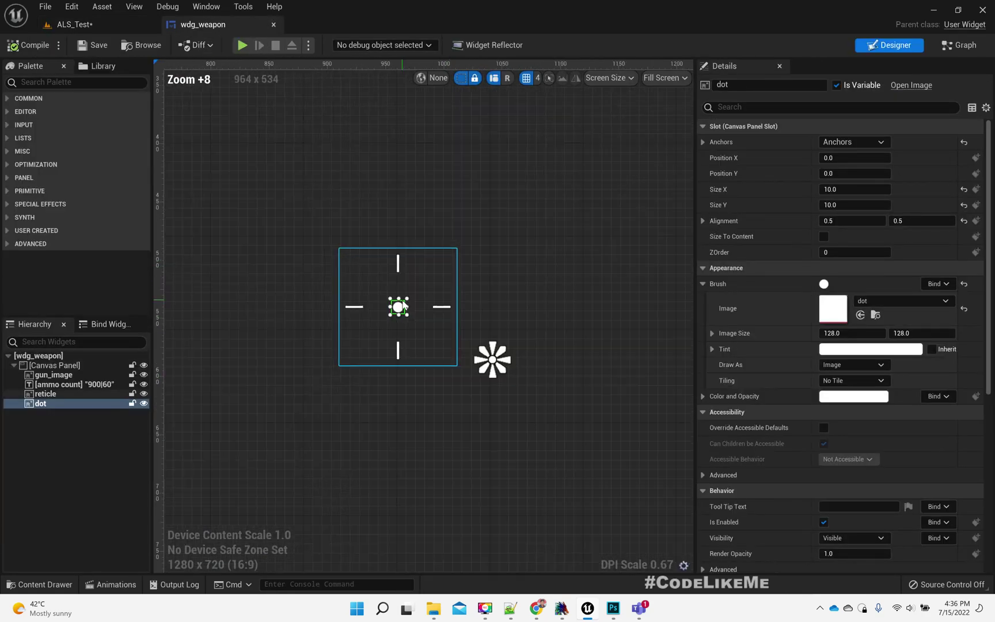
scroll(401, 303, up, 3)
click(402, 303)
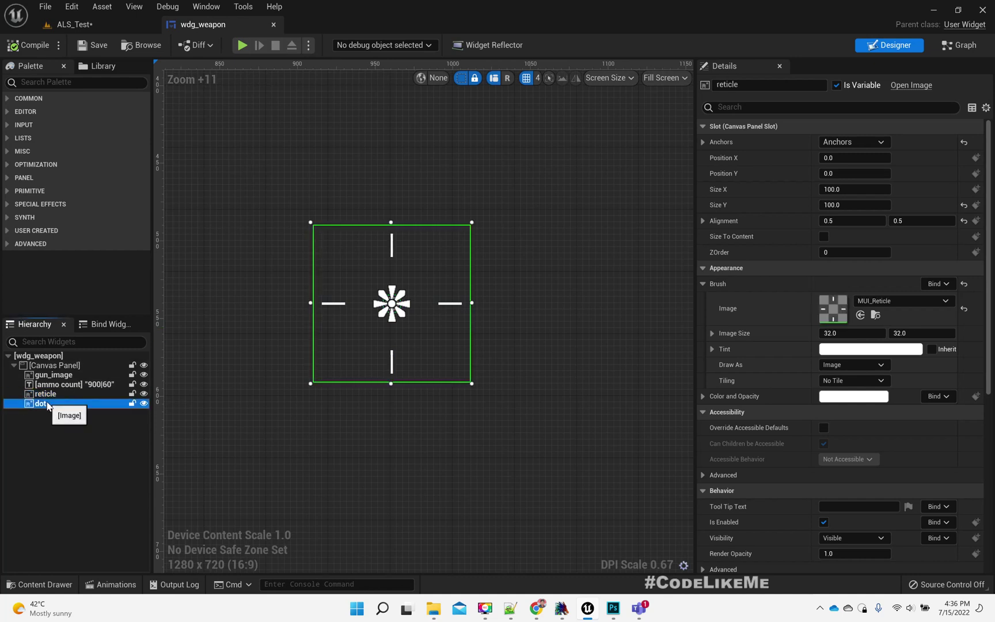
key(ctrl+d)
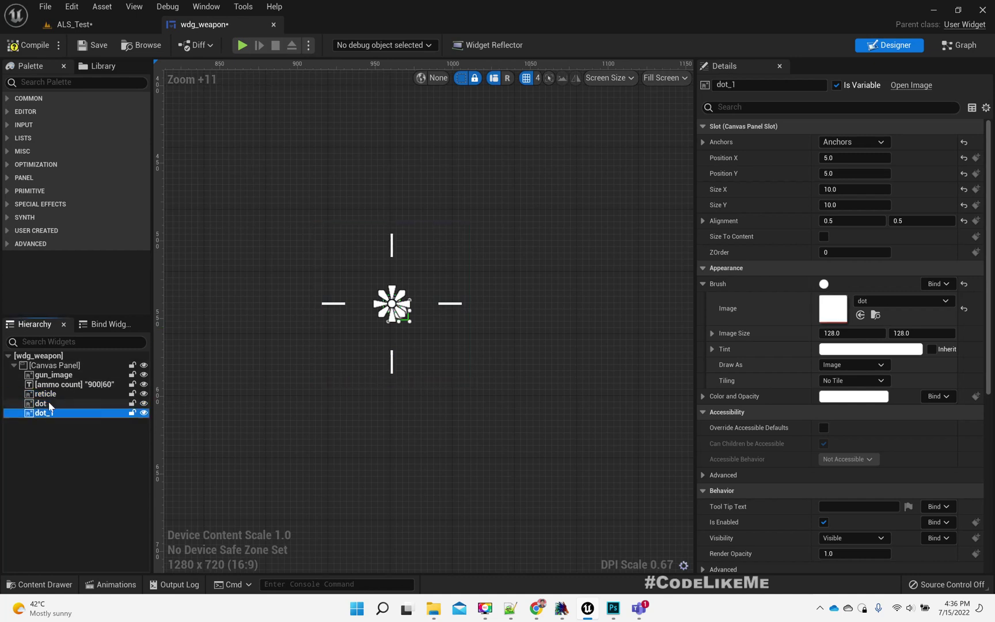
double_click(68, 414)
text(cross)
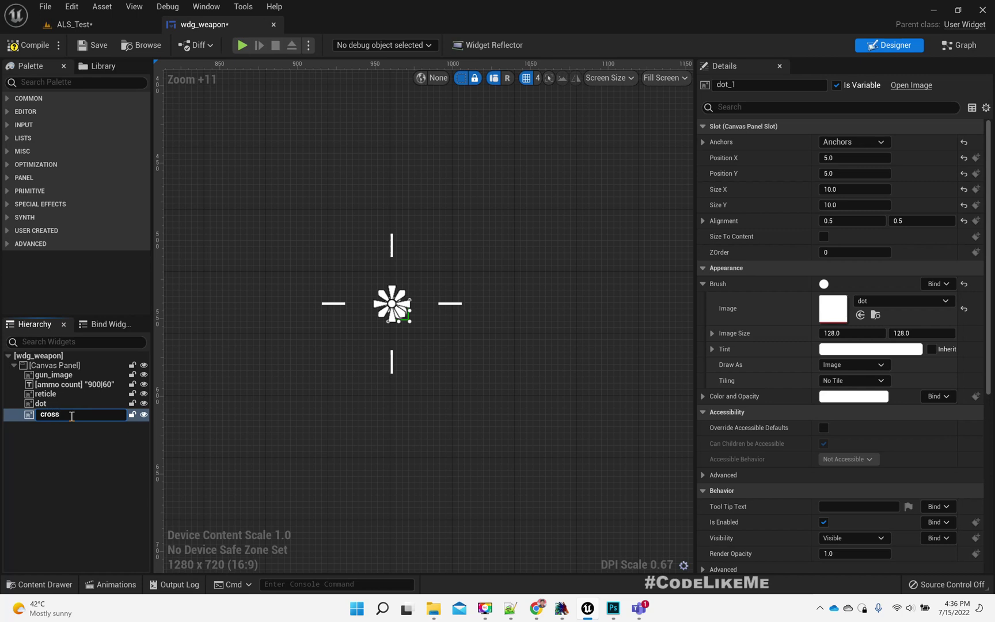
key(Return)
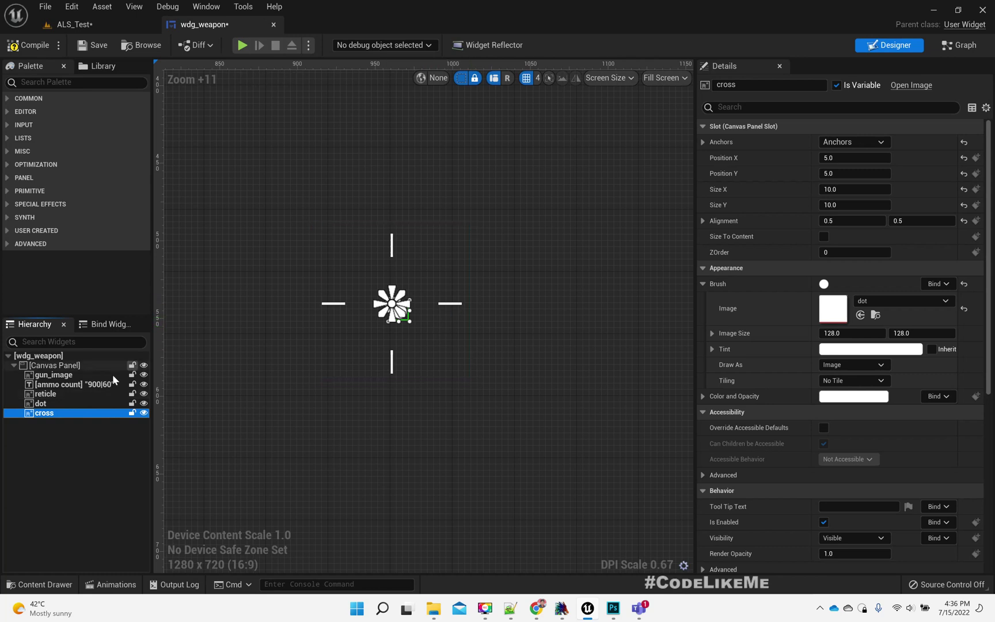
Step: Place cross at position 0,0 using the cross texture, sized 30×30
click(540, 403)
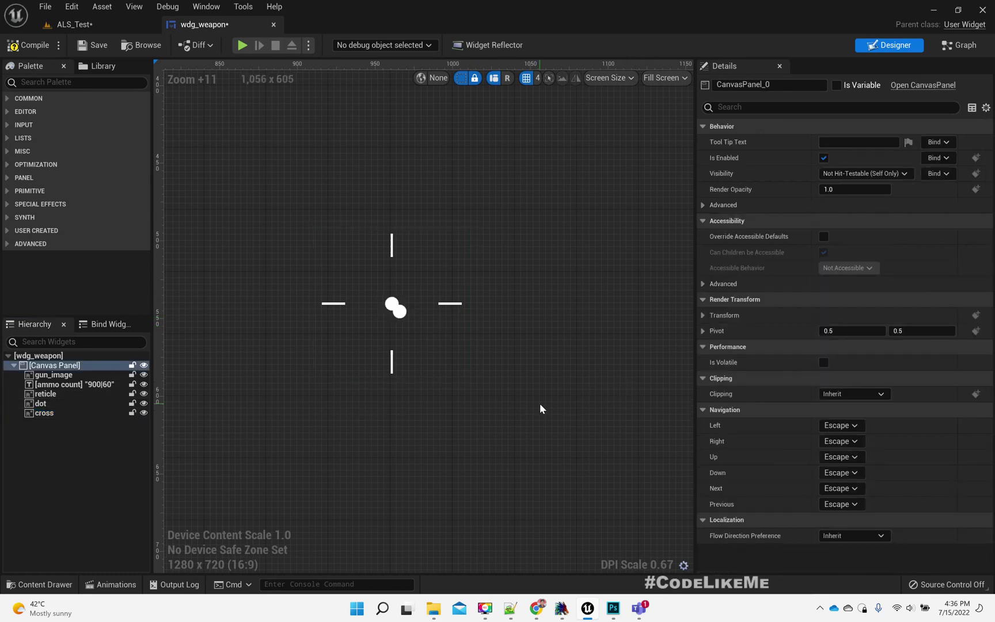
click(62, 412)
click(841, 158)
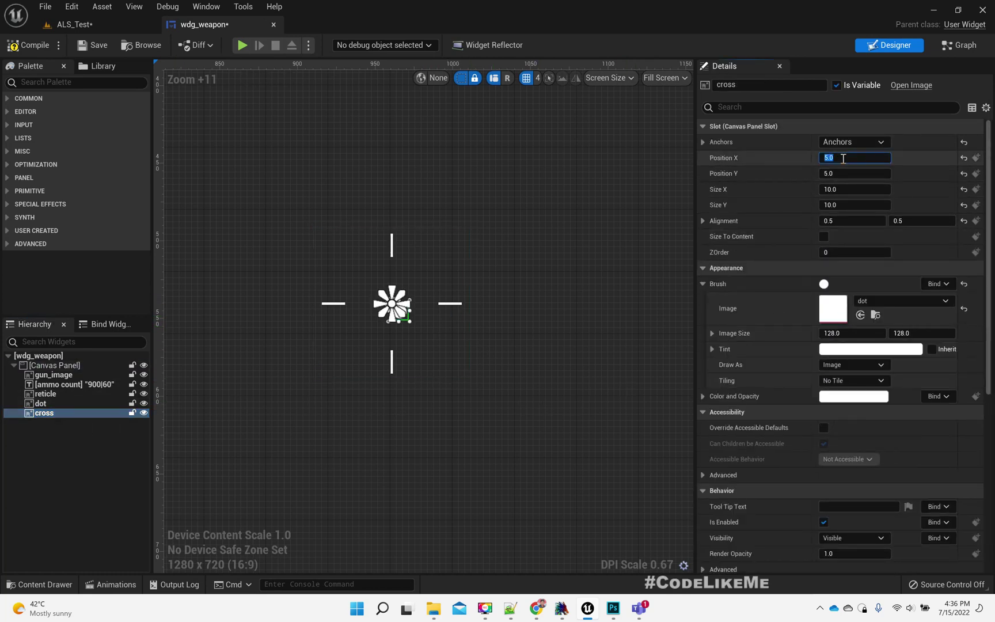
key(Tab)
text(0)
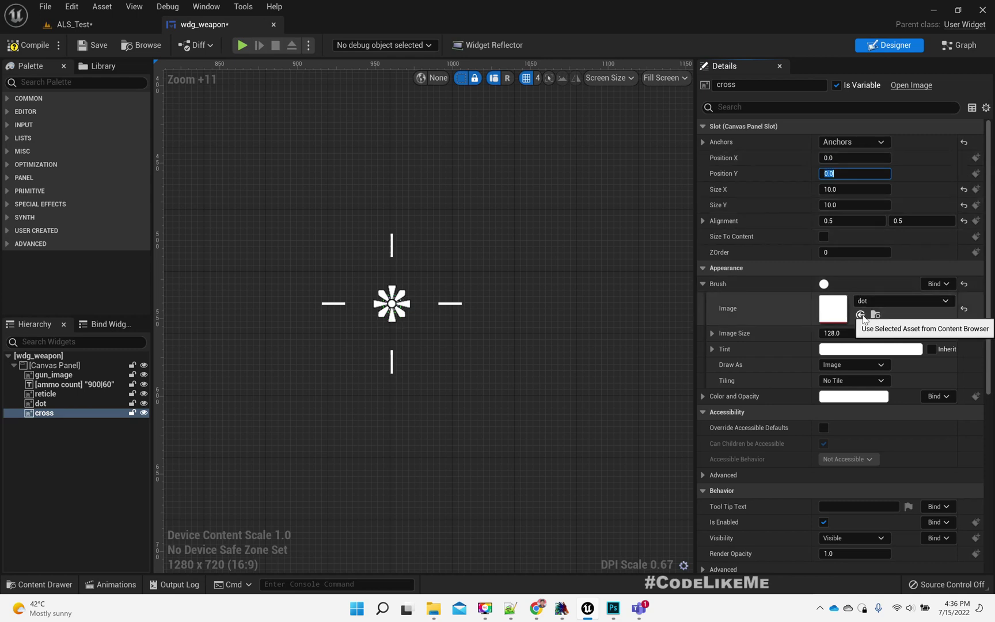
click(859, 314)
scroll(409, 307, up, 5)
scroll(410, 307, up, 2)
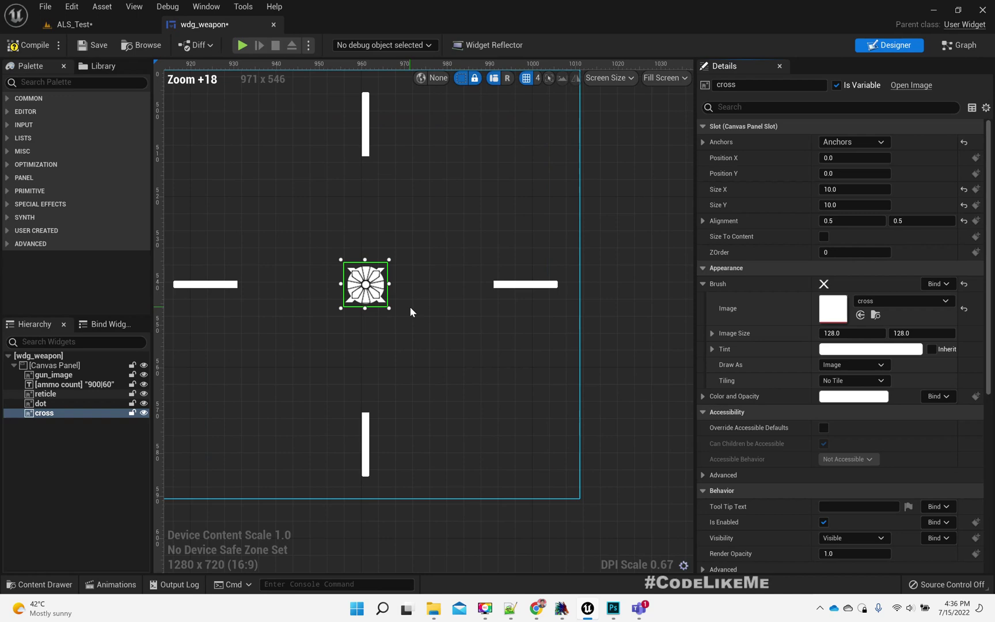
scroll(410, 307, up, 2)
scroll(461, 327, down, 4)
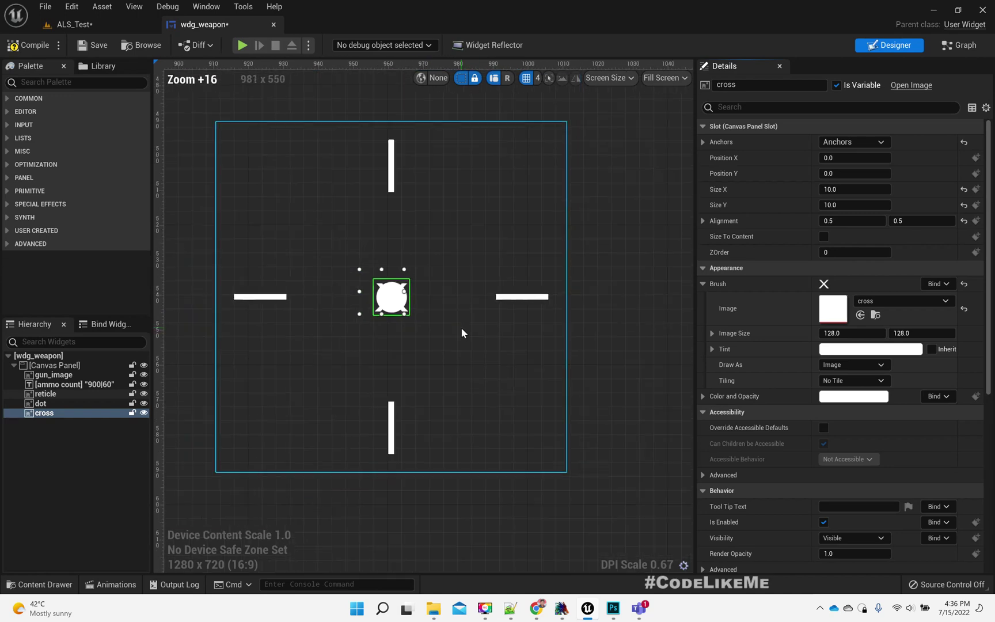
scroll(461, 327, down, 3)
scroll(461, 328, down, 4)
scroll(461, 327, up, 4)
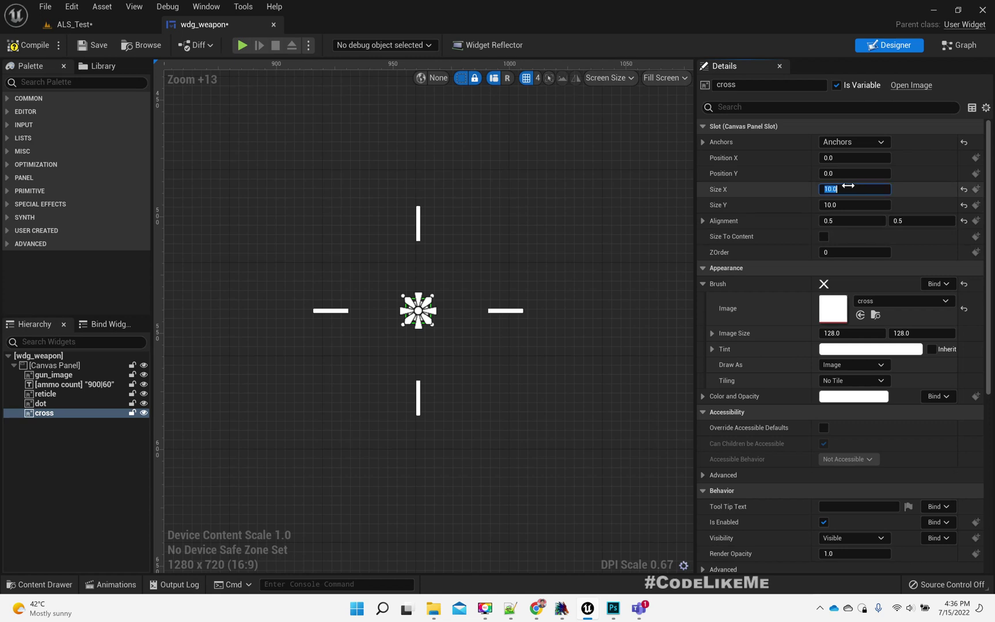
text(30)
key(Tab)
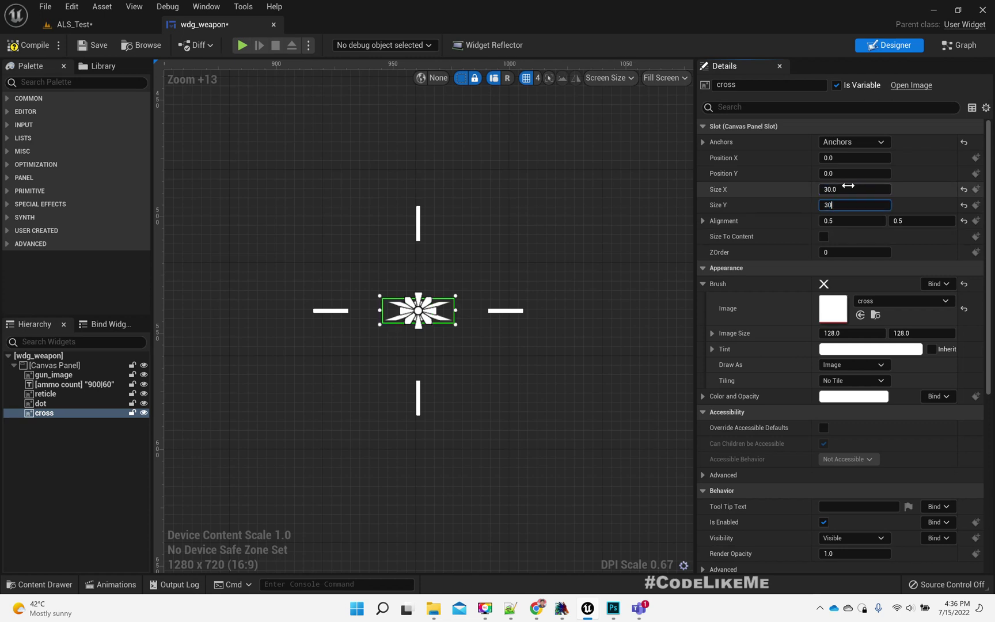
text(30)
key(Return)
click(290, 223)
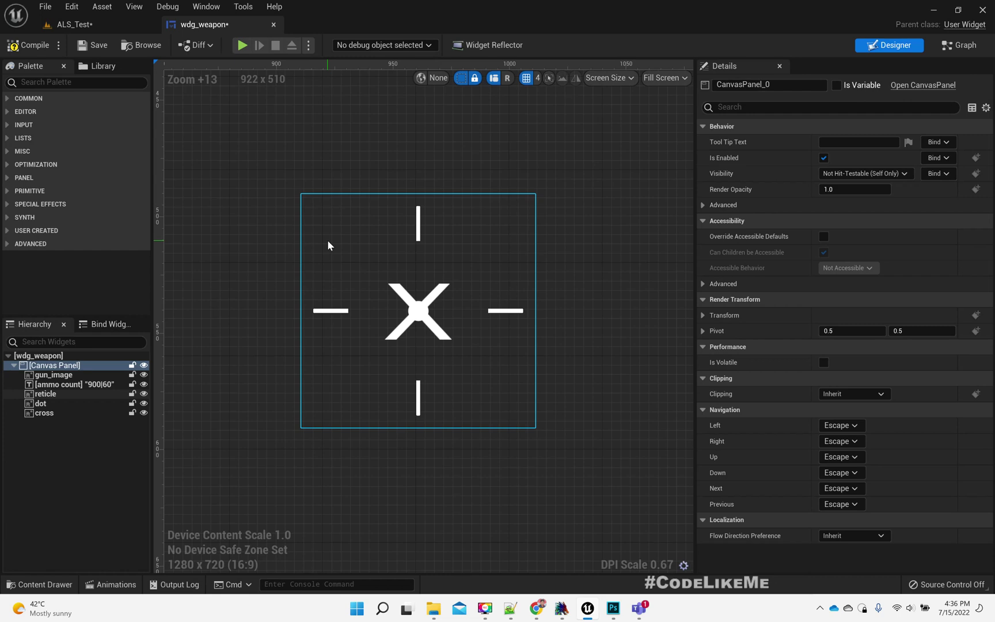
click(64, 413)
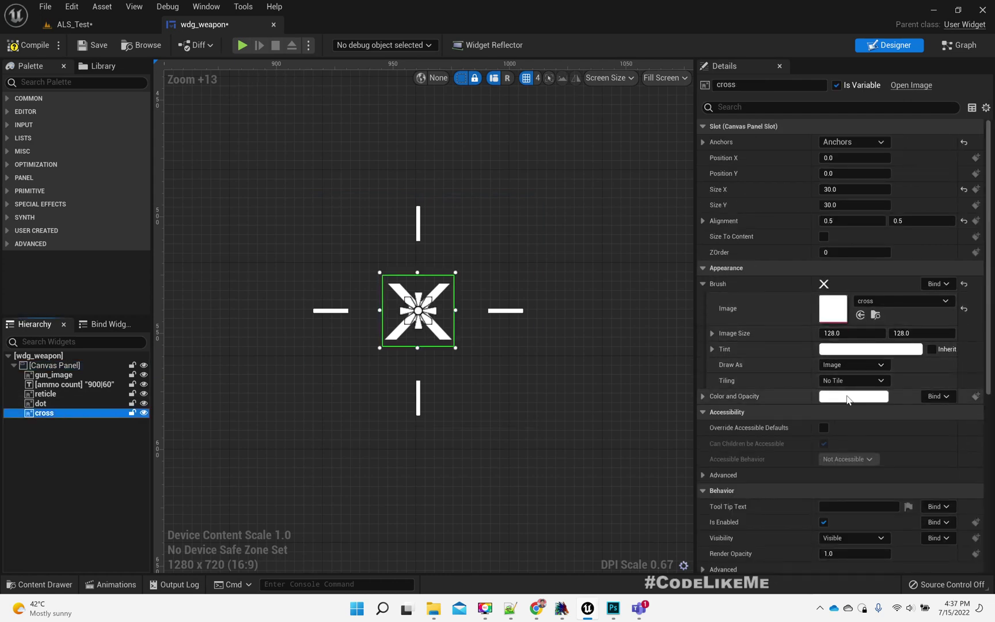
Step: Set the cross widget's Color and Opacity to full red (FF0000)
click(847, 397)
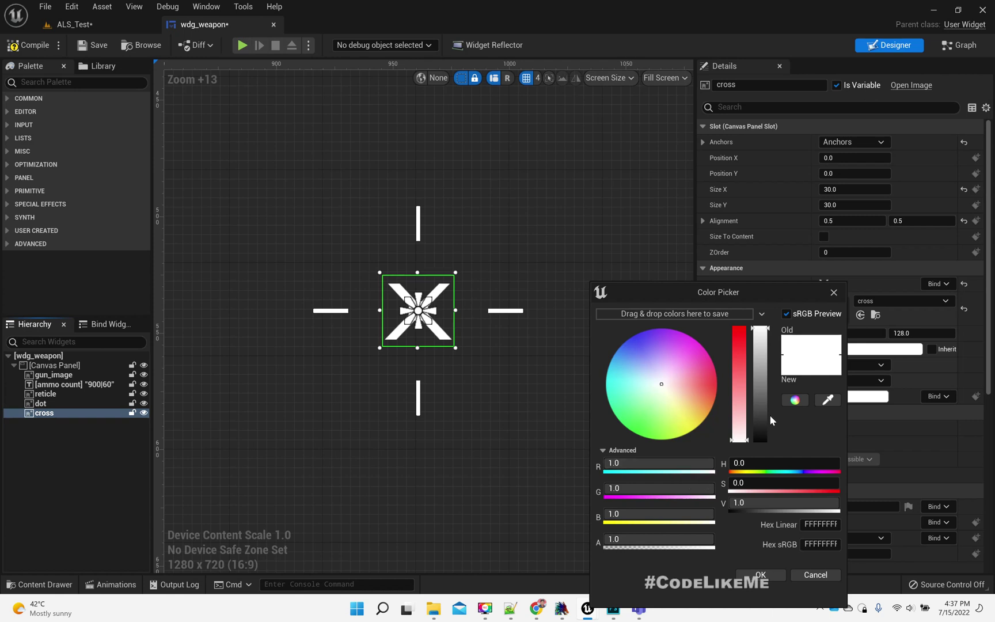
drag(738, 412, 738, 328)
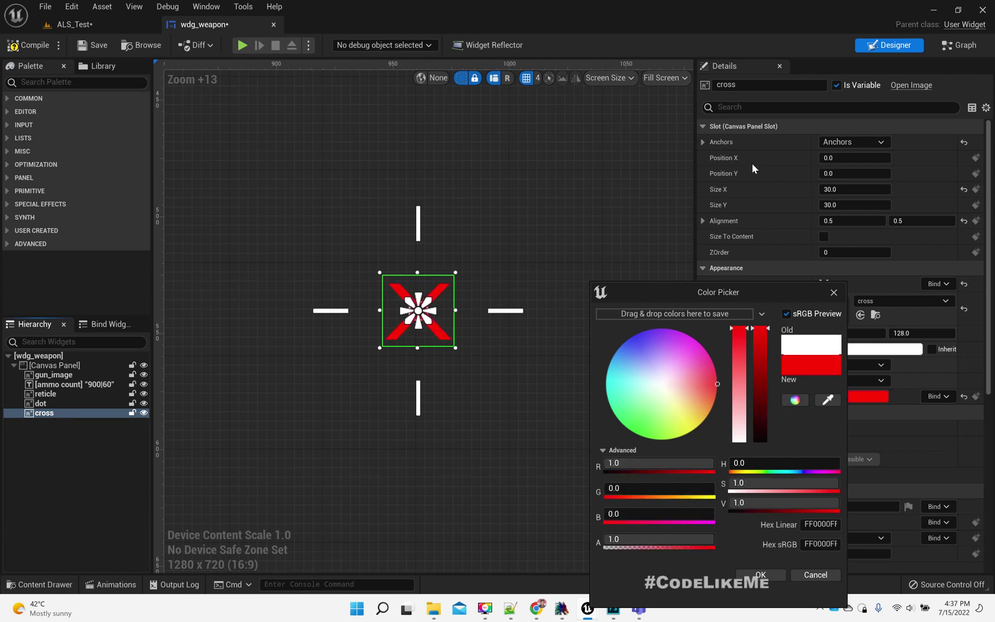
click(760, 574)
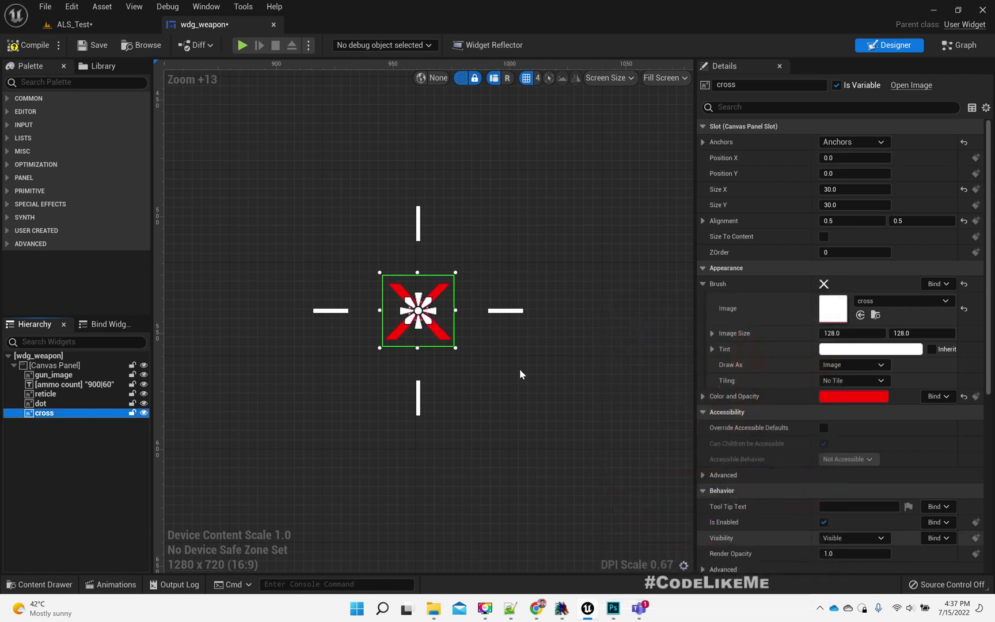
click(552, 170)
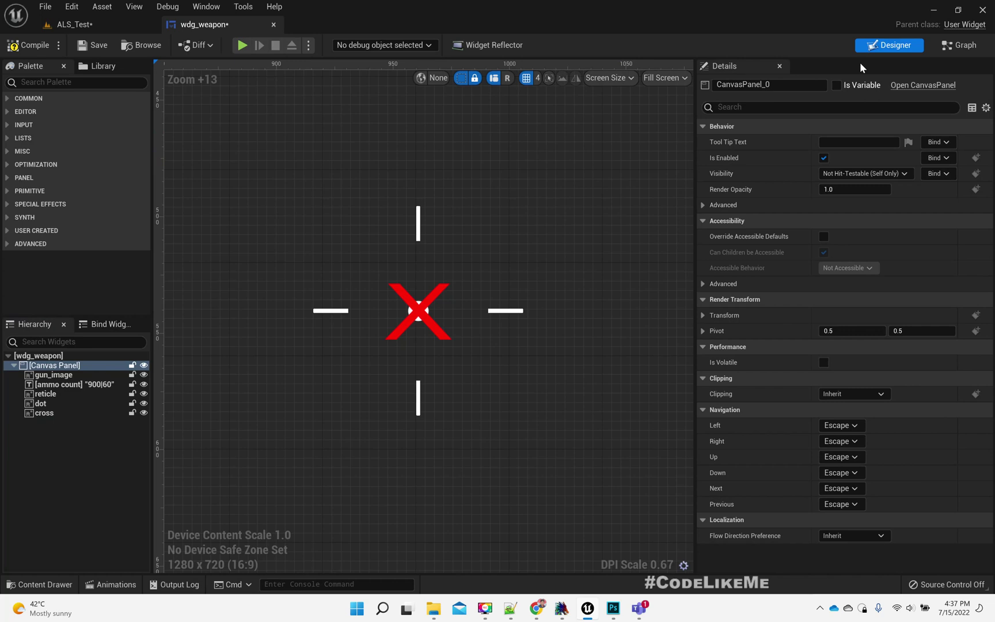
Step: Show the Animations panel and add a new animation named ShowCross
click(206, 8)
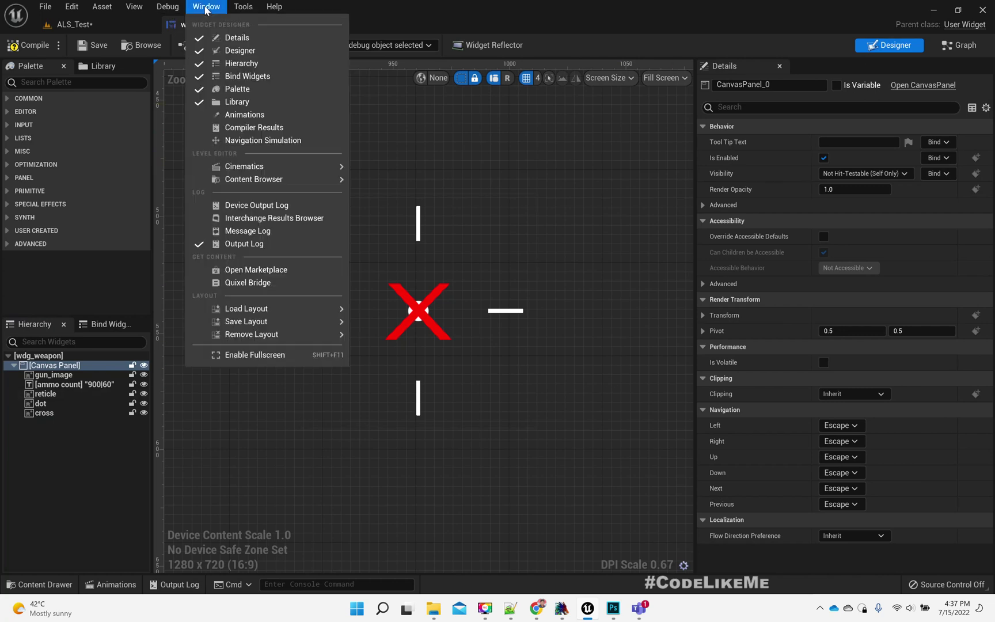
click(266, 115)
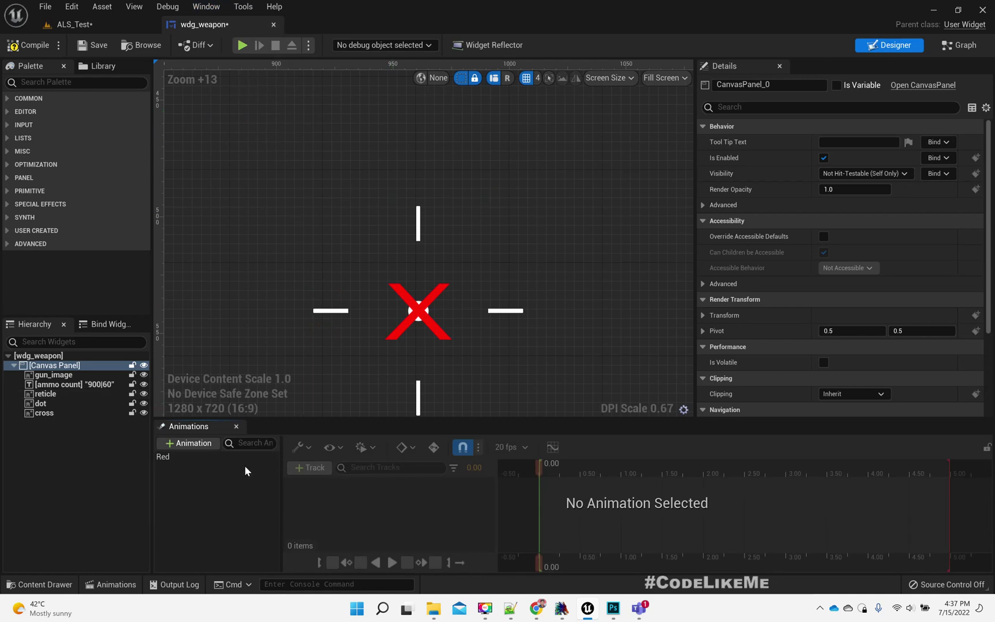
click(191, 447)
text(Cr)
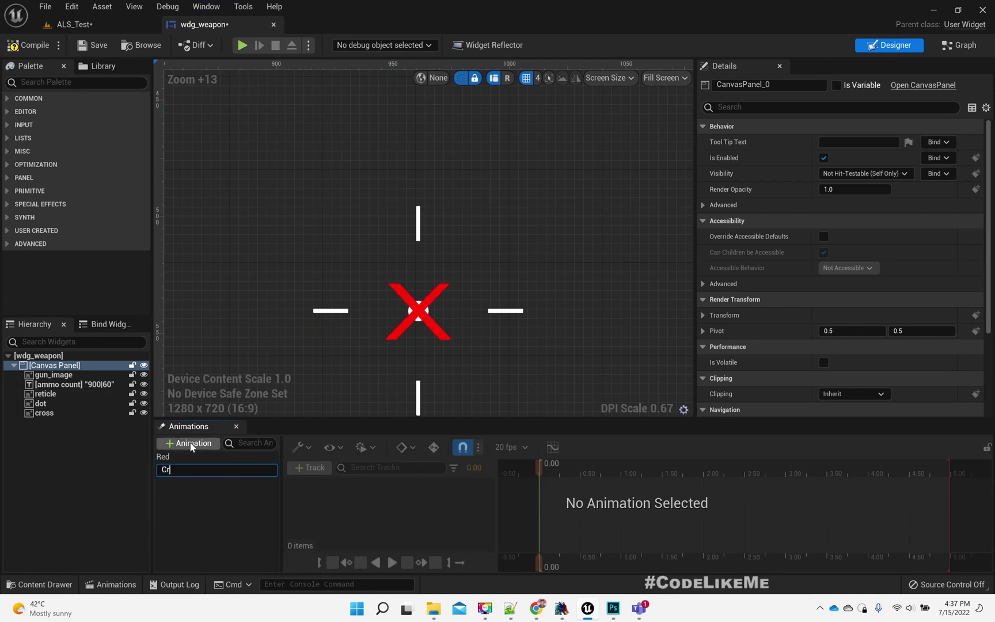
text(ShowCross)
key(Return)
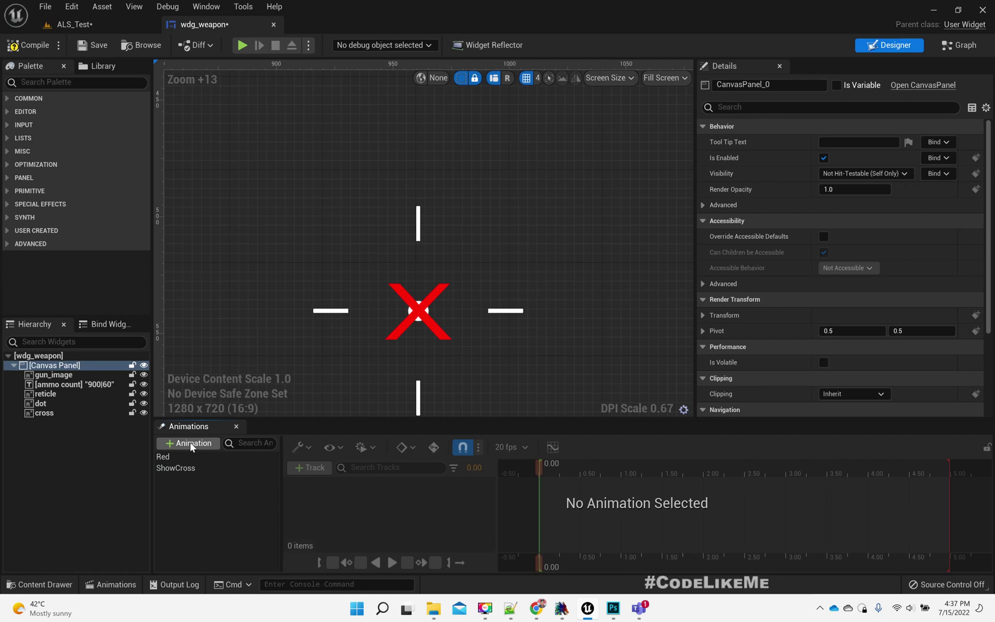
Step: Rename the two animations to AnimShowHit and AnimShowCross
click(175, 458)
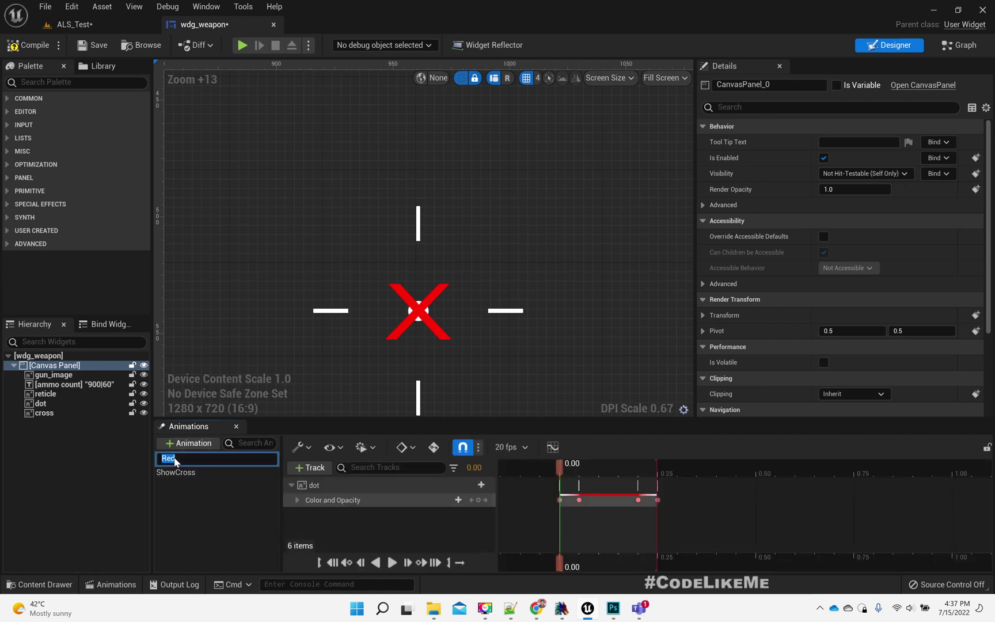
text(ShowHit)
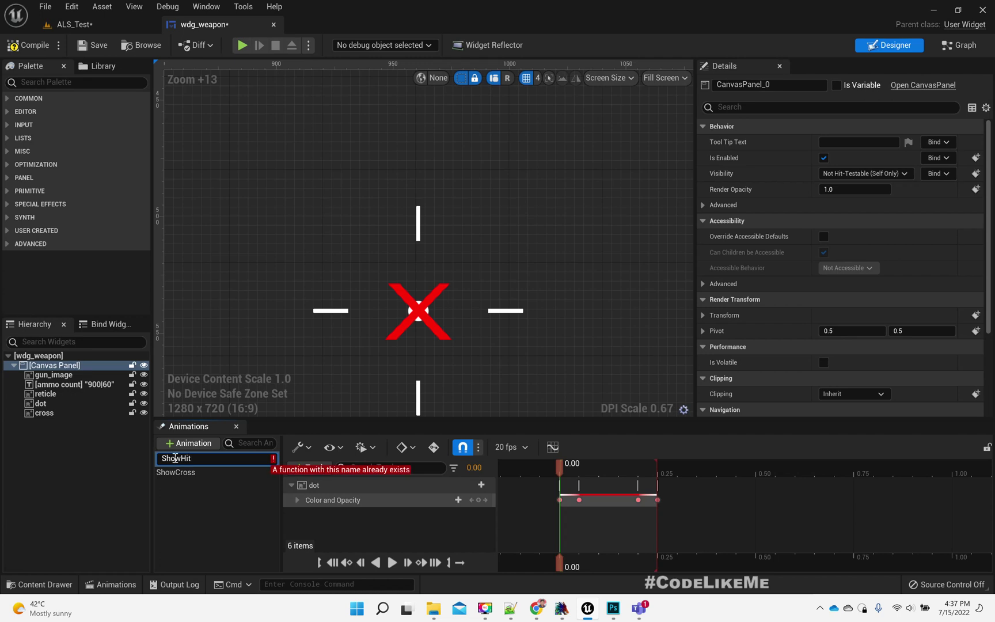
text(Ani)
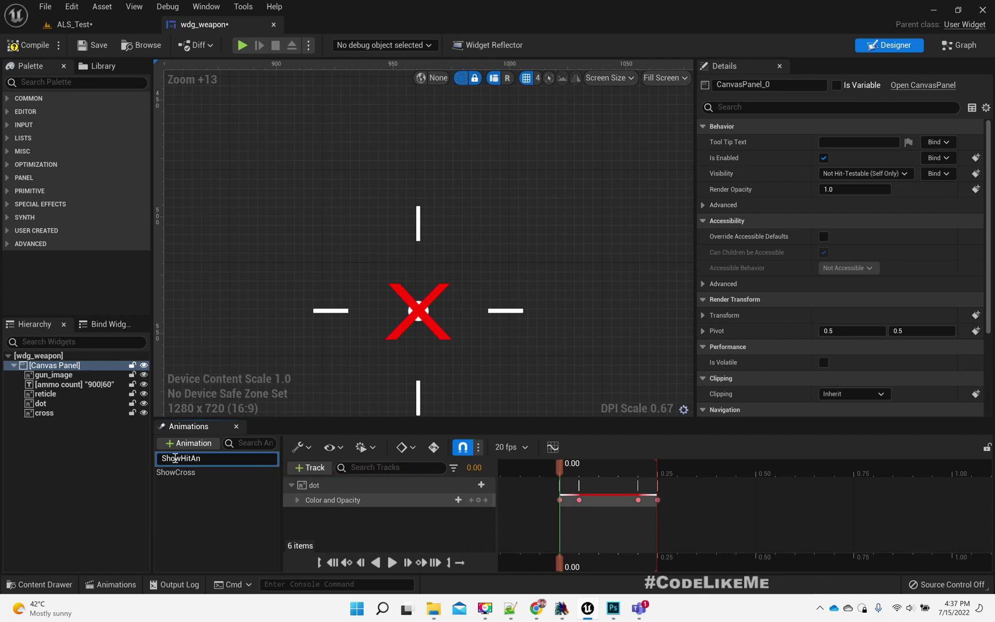
key(BackSpace)
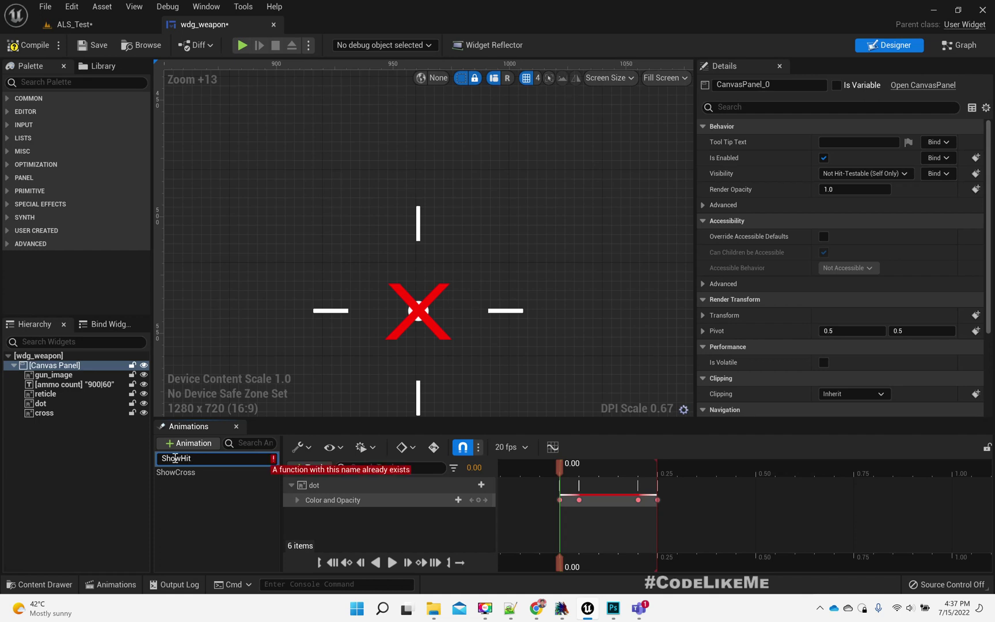
text(Anim)
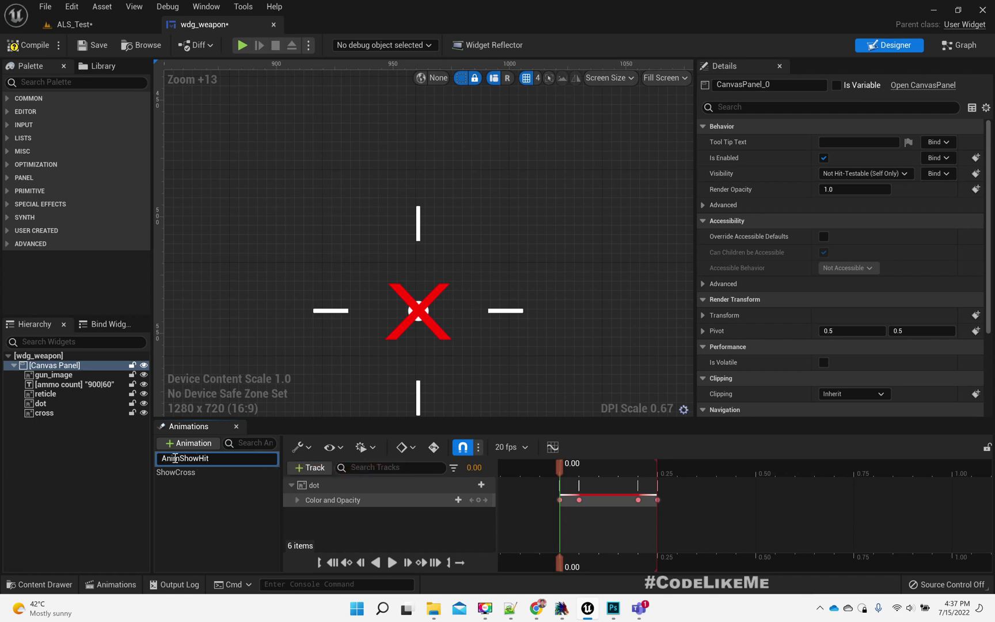
key(Return)
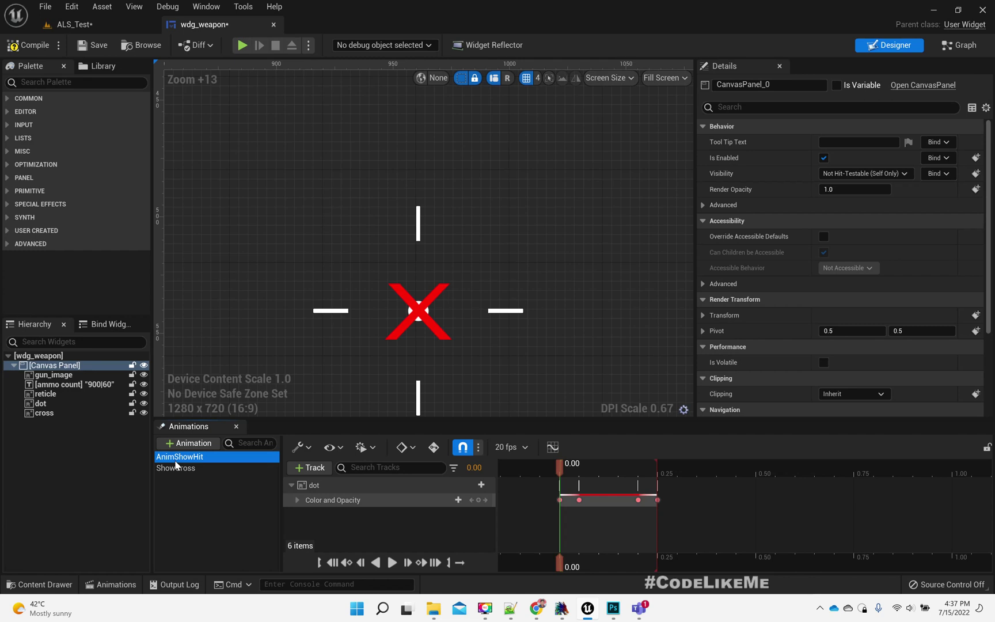
click(184, 467)
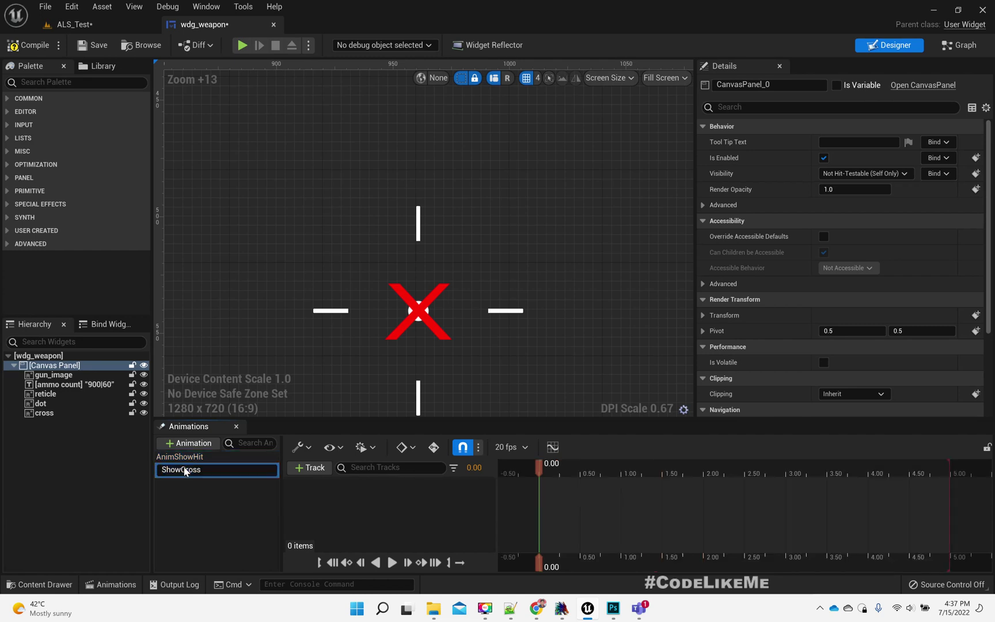
text(Anim)
key(Return)
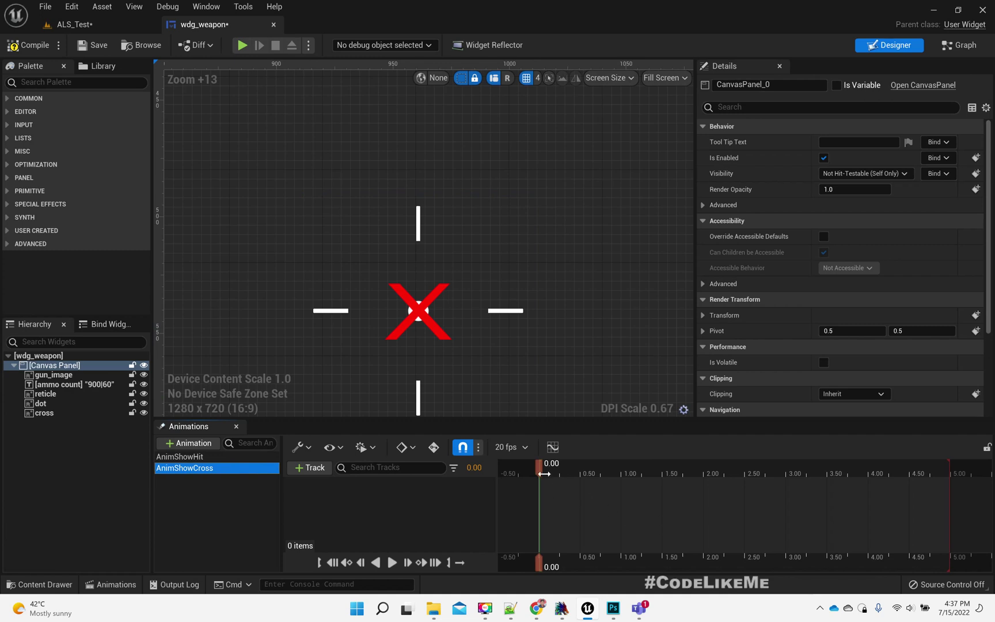
drag(540, 467, 576, 468)
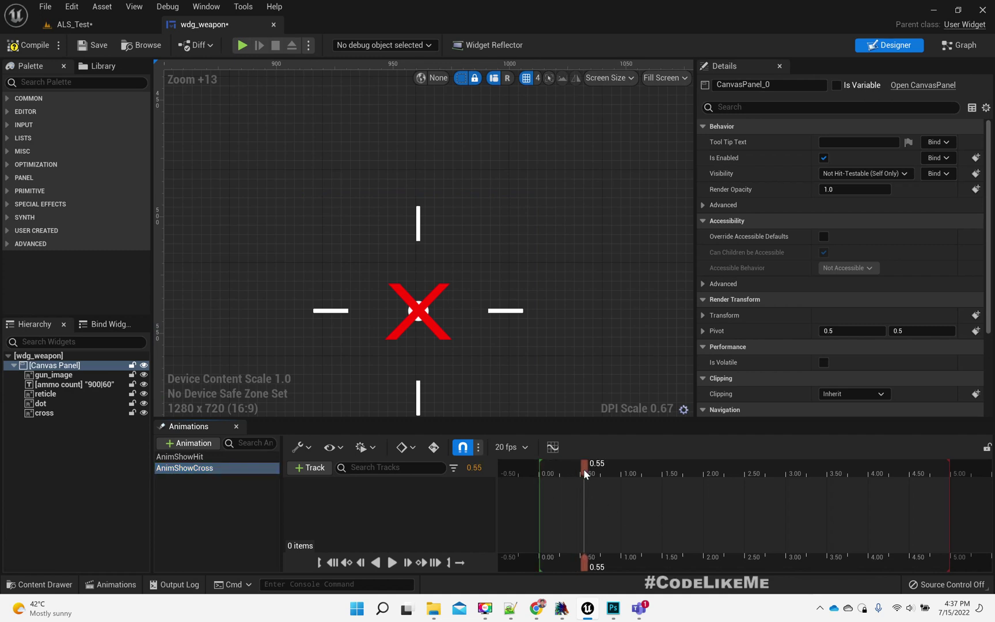
drag(585, 474, 580, 474)
drag(579, 467, 538, 467)
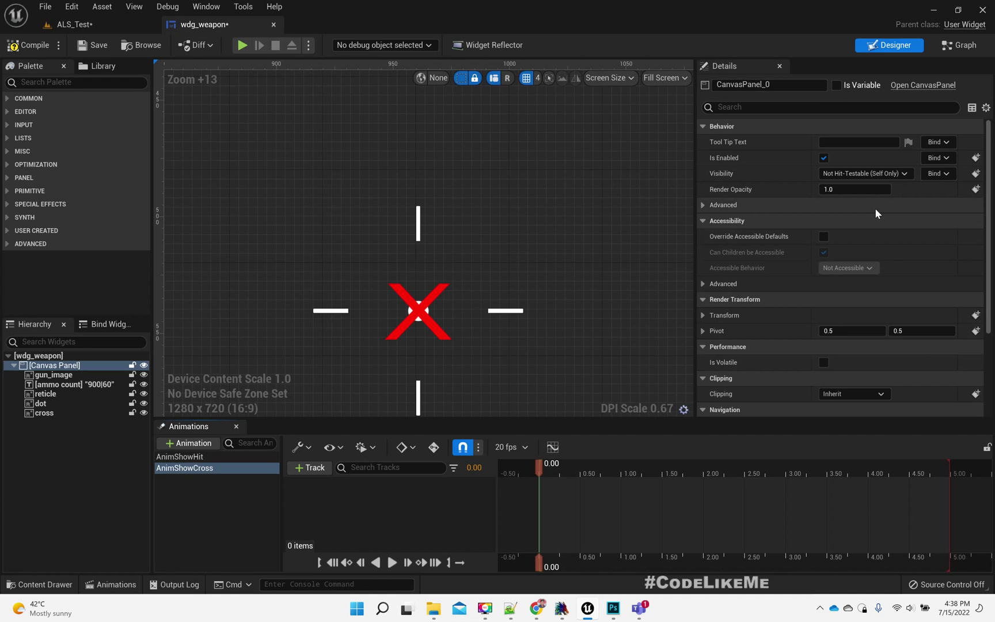
scroll(906, 288, down, 2)
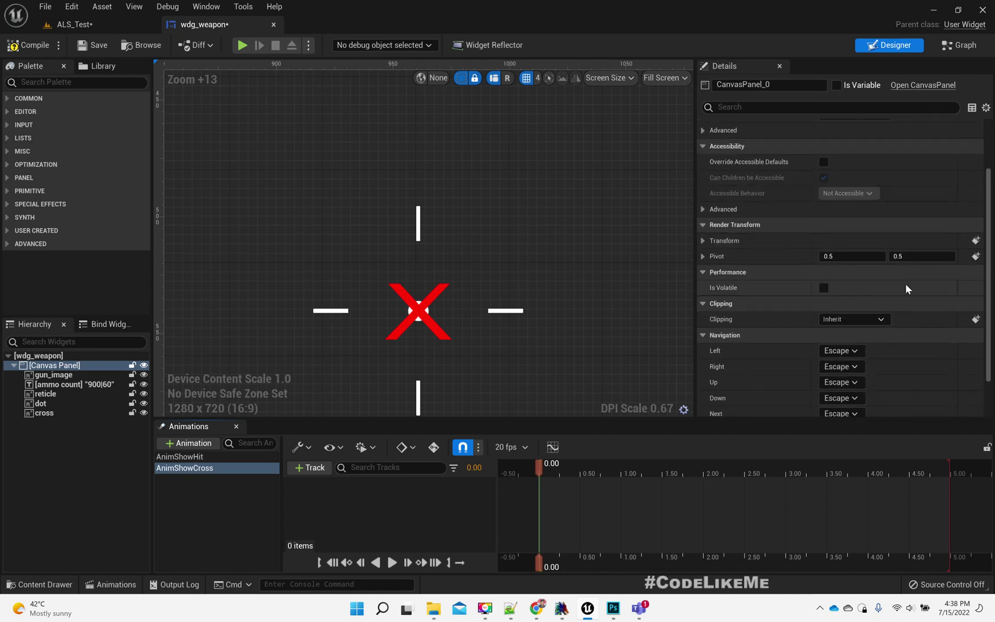
scroll(905, 287, up, 2)
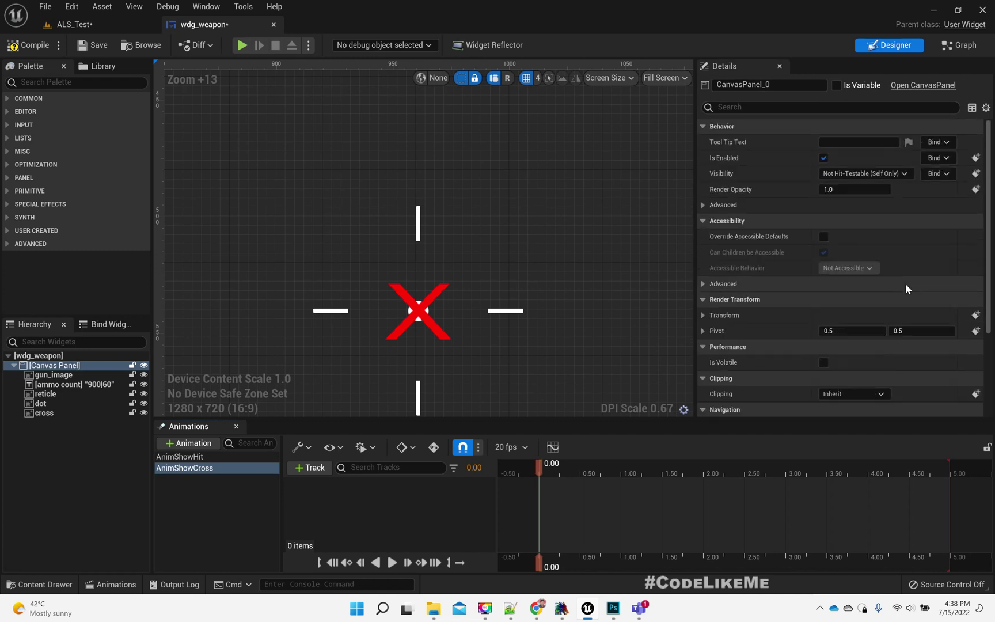
Step: Make the cross transparent, then opaque red again at 0.05
click(57, 412)
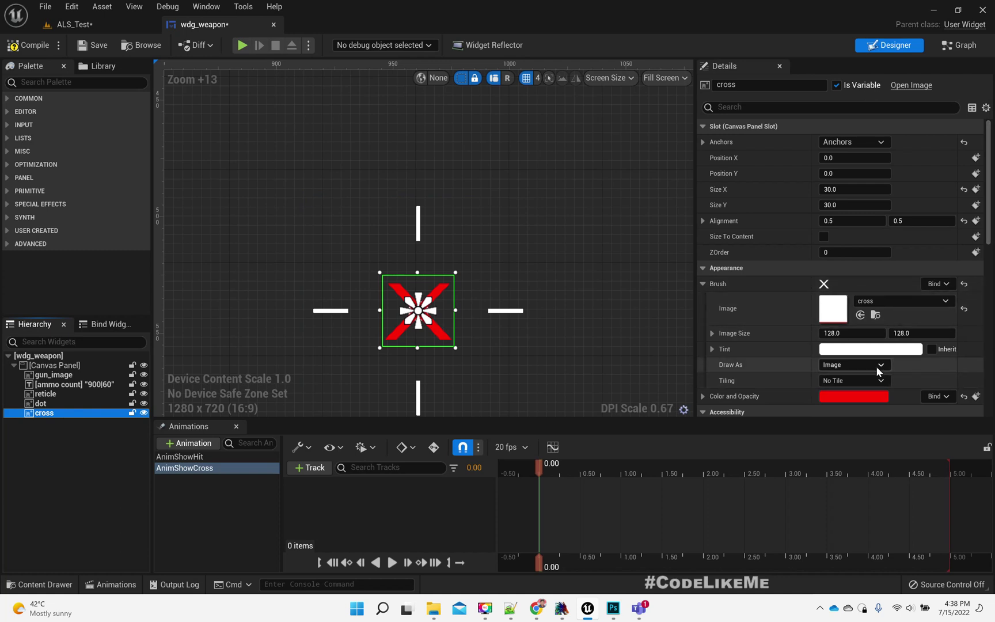
scroll(874, 361, down, 1)
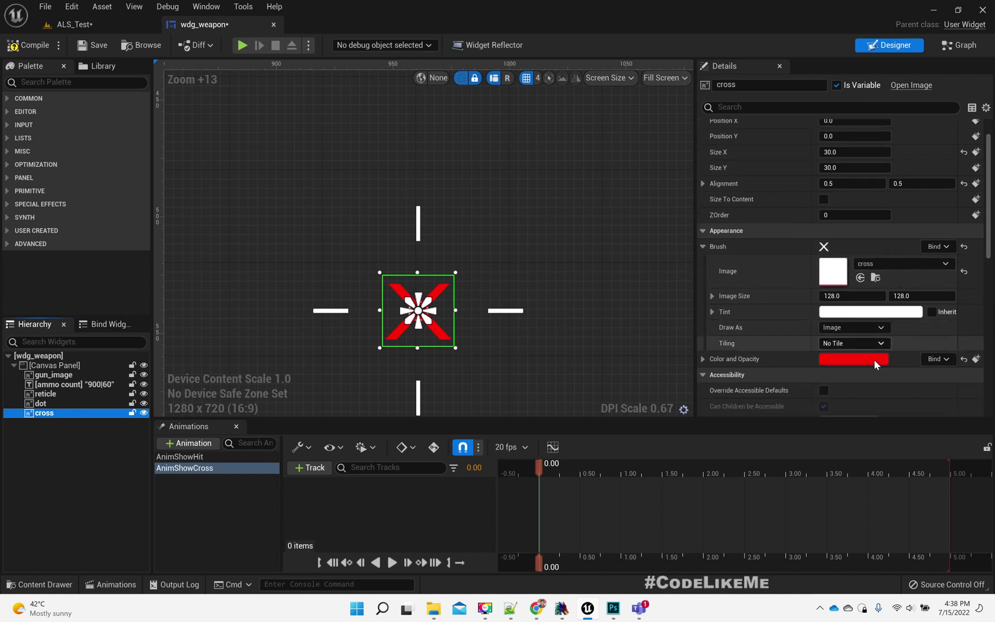
click(842, 359)
click(640, 540)
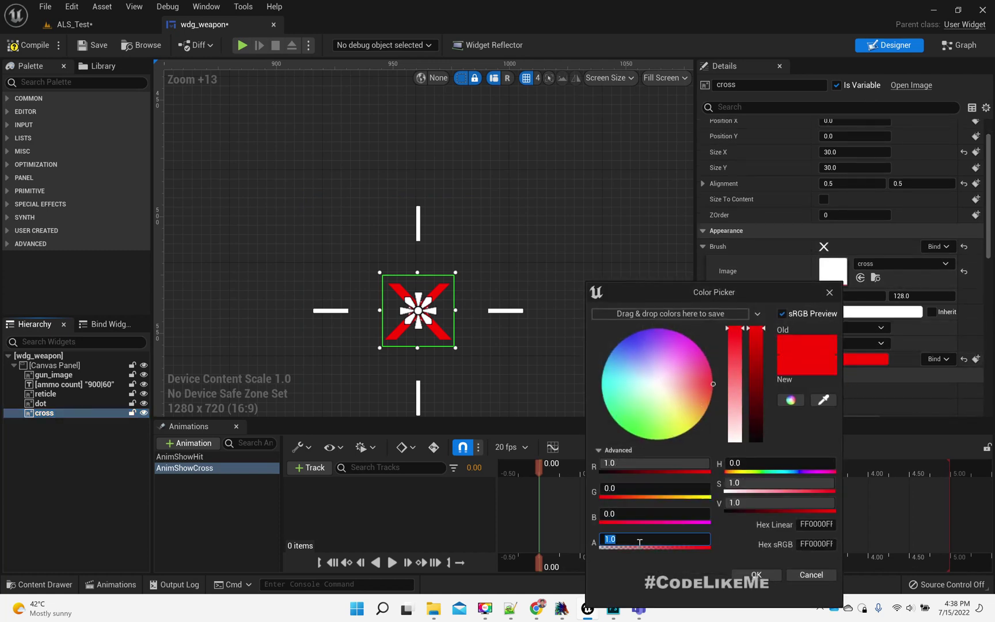
text(0)
key(Return)
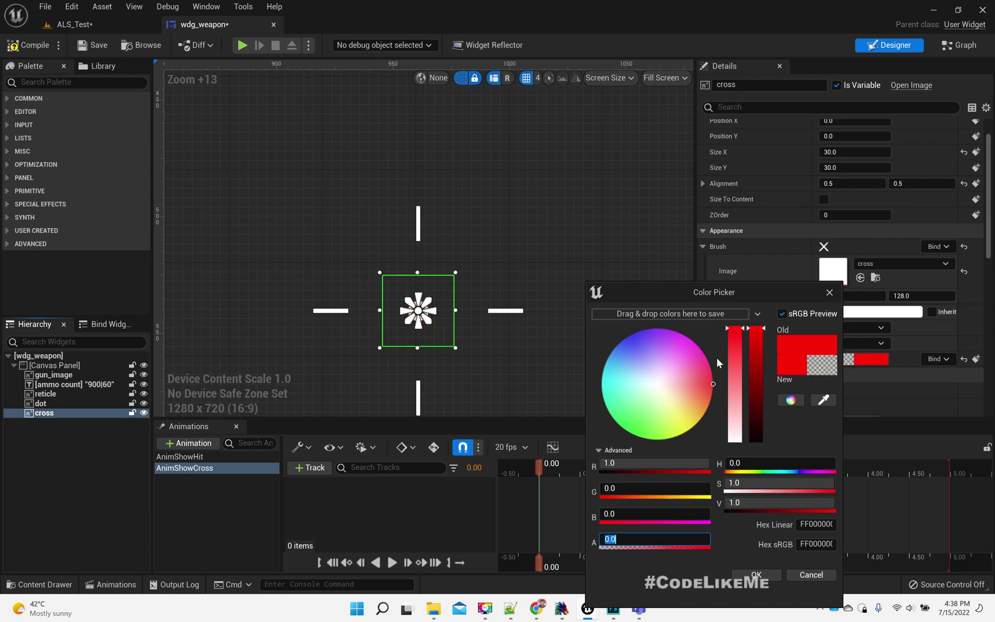
click(754, 574)
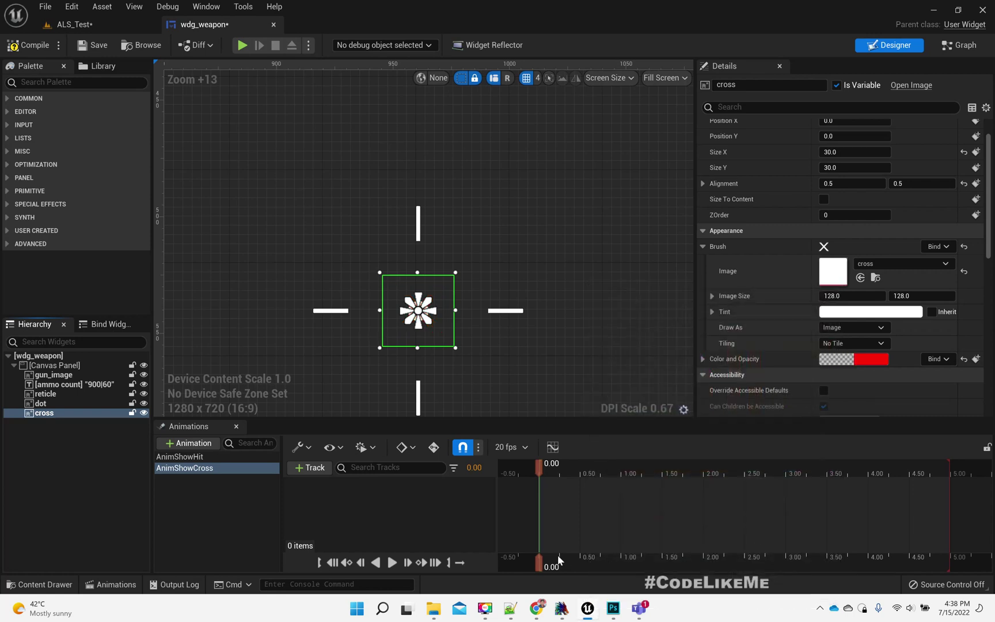
click(542, 471)
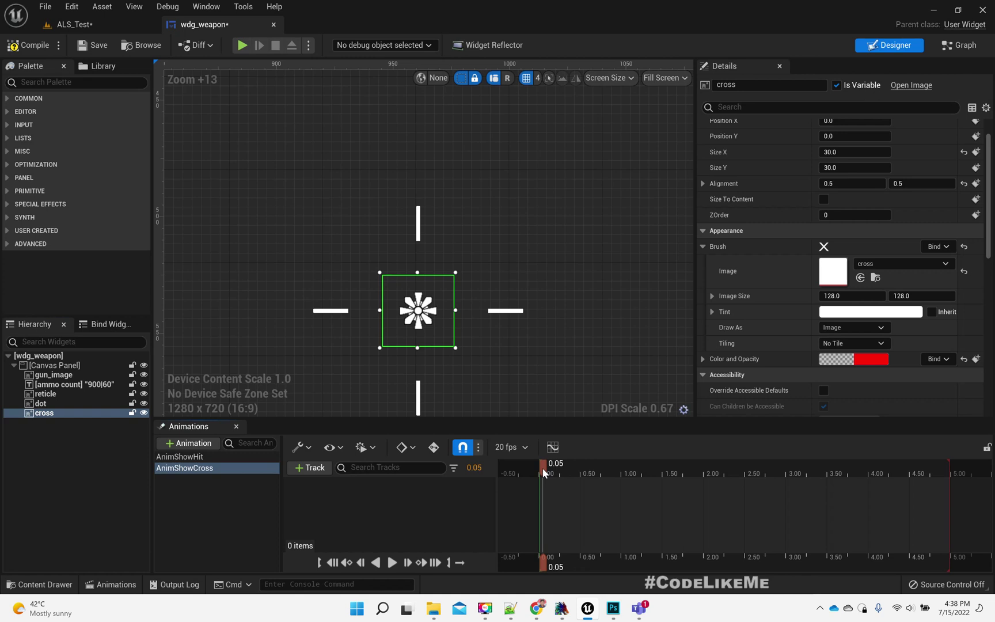
click(863, 359)
click(667, 540)
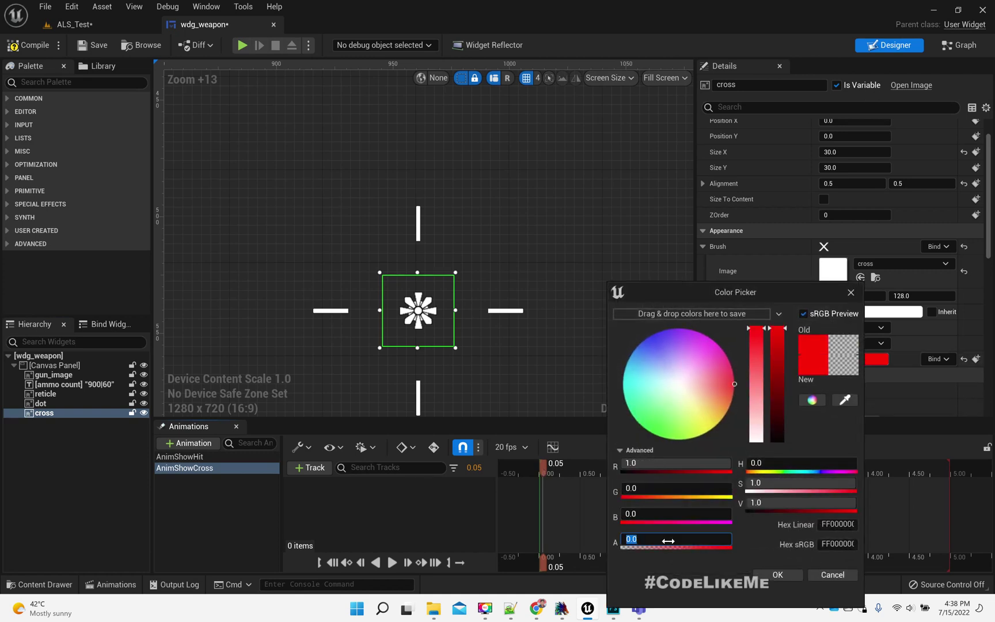
text(1)
key(Return)
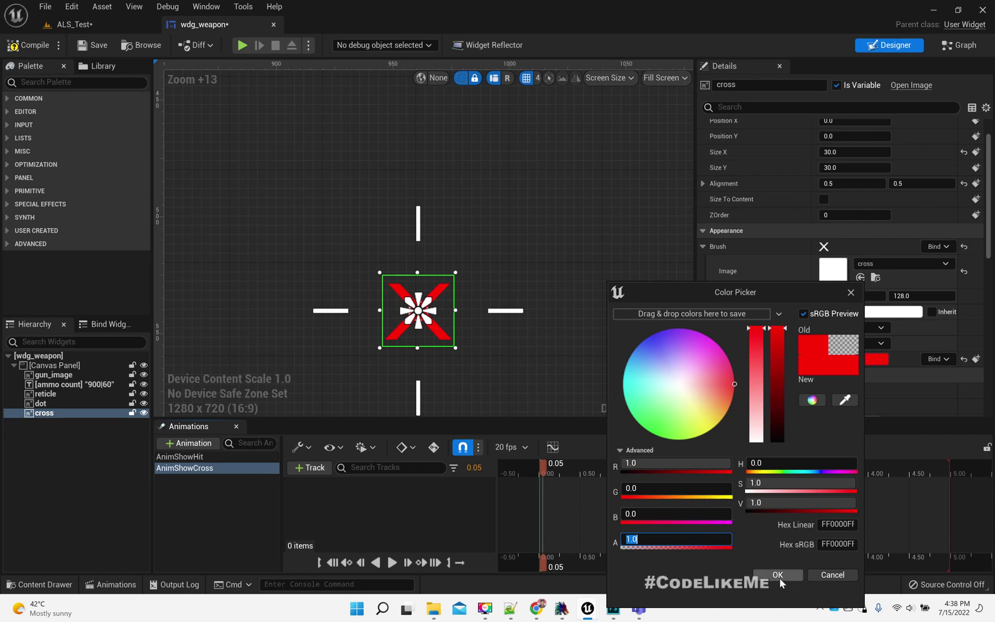
click(777, 575)
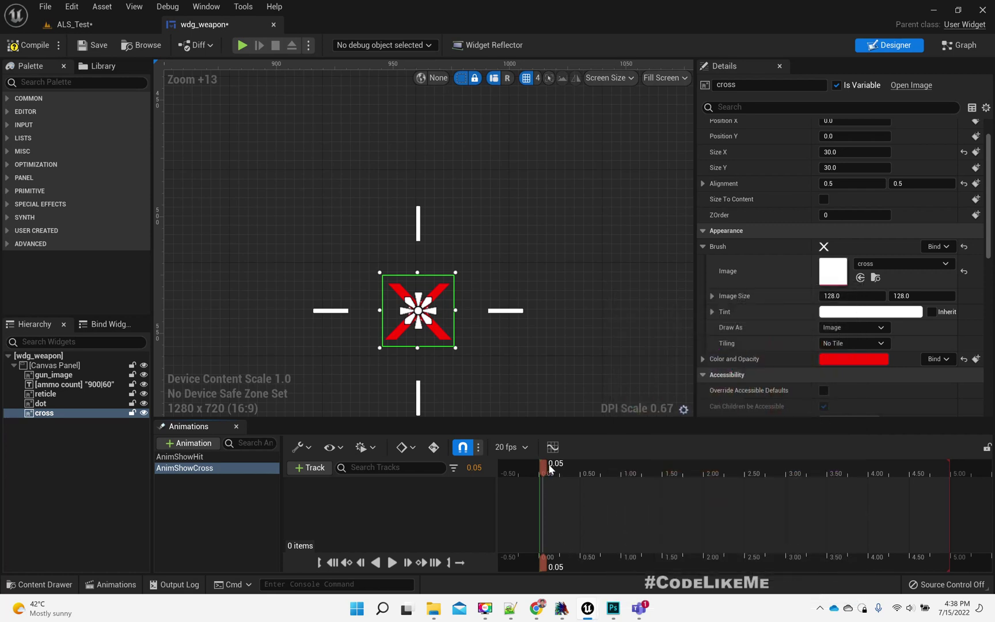
Step: Set the cross transparent and add colour keyframes at 0 and 0.50
drag(549, 467, 581, 463)
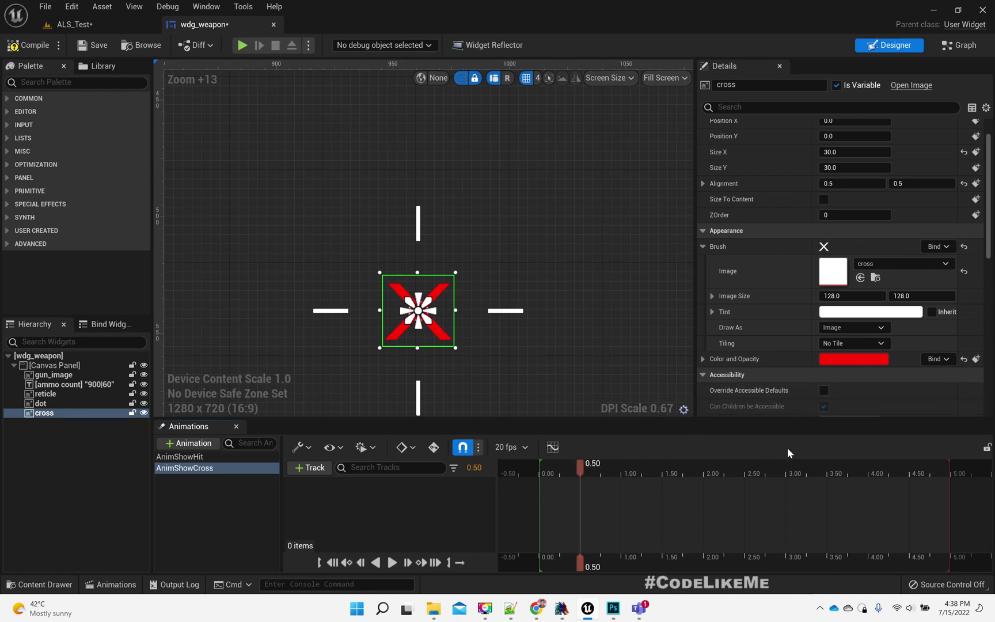
click(862, 357)
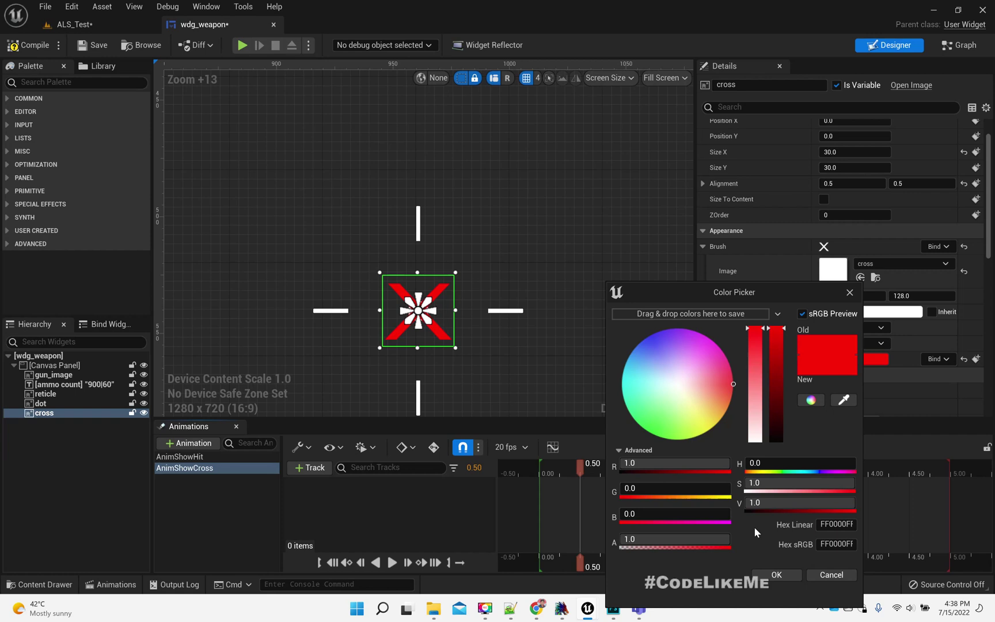
click(675, 539)
text(0.0)
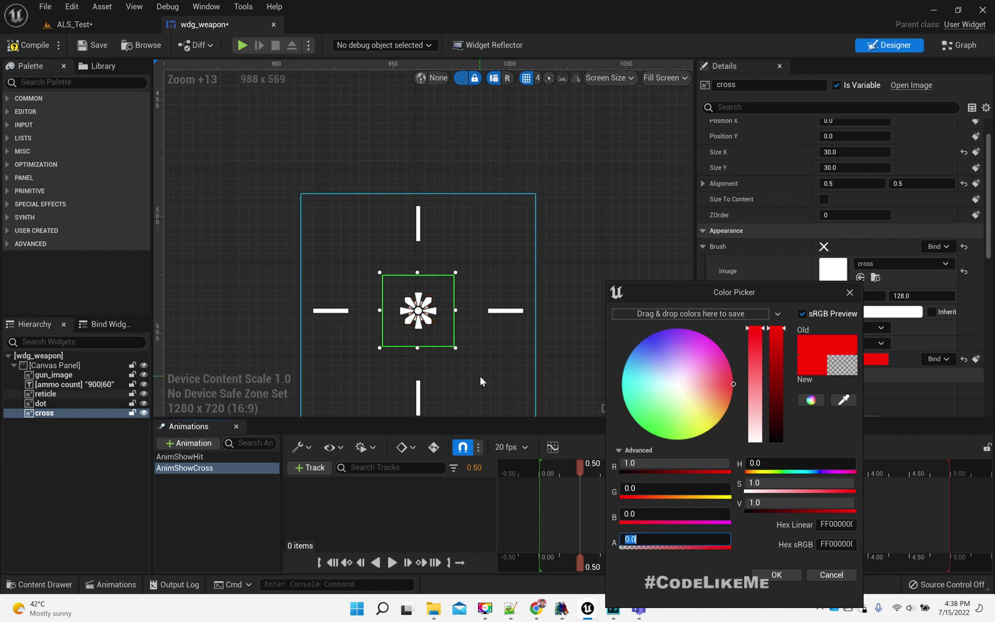
click(792, 575)
click(536, 462)
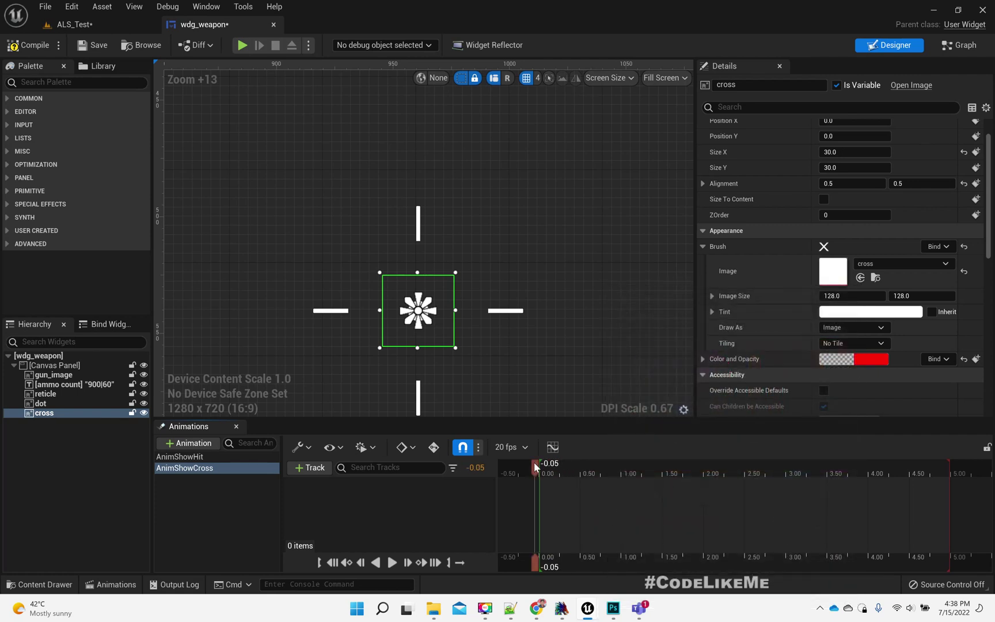
click(976, 359)
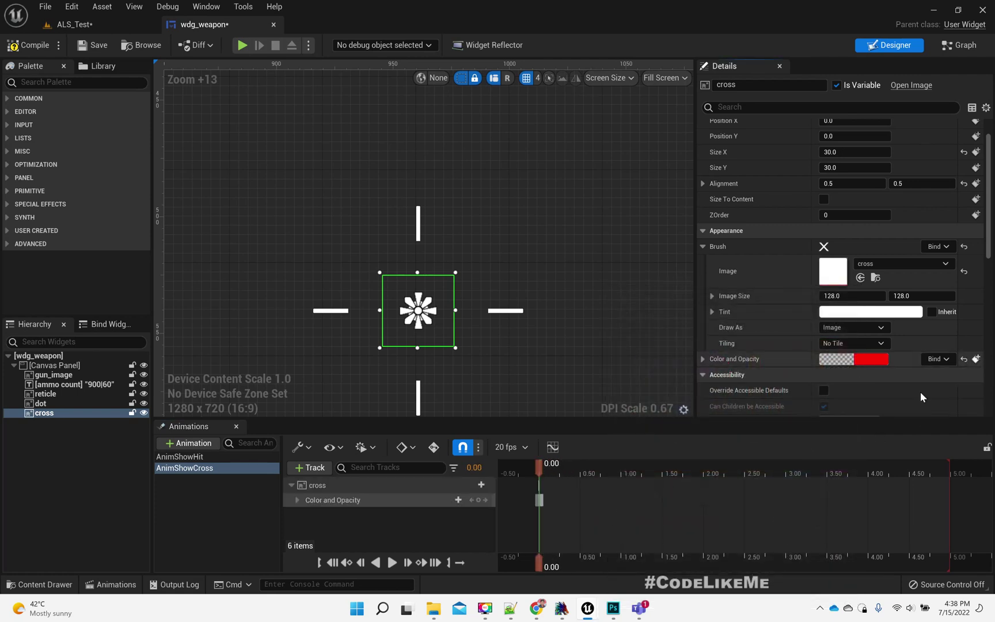
drag(541, 468, 580, 467)
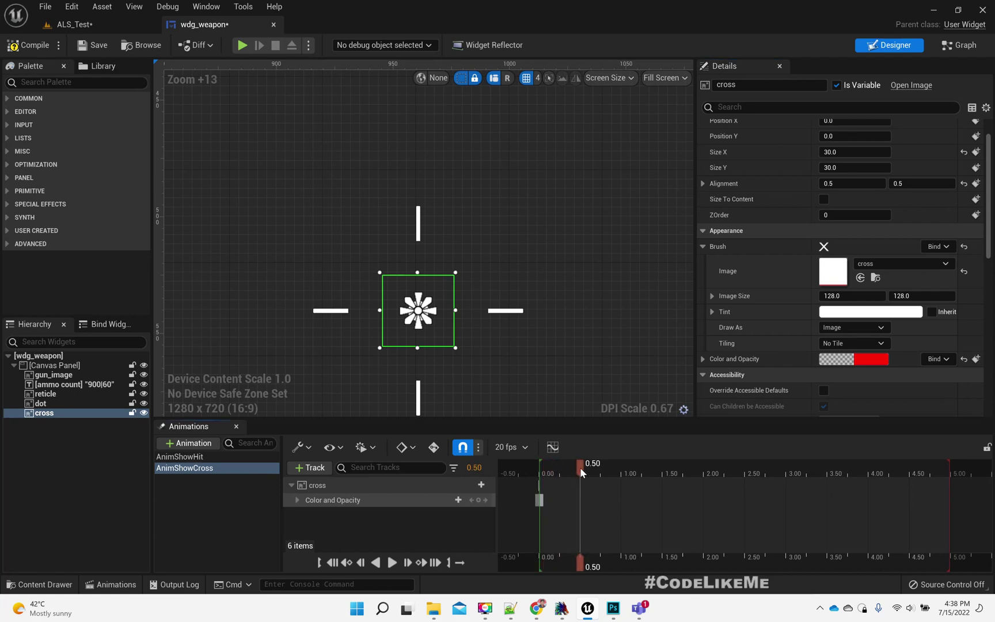
click(977, 359)
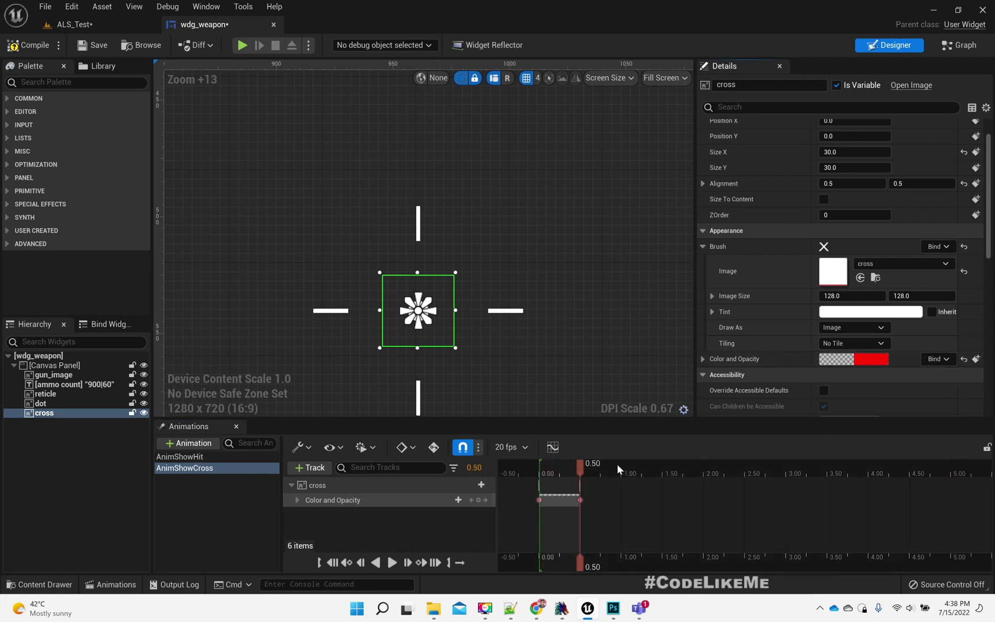
Step: Key the cross fully opaque at 0.15
drag(581, 463, 551, 462)
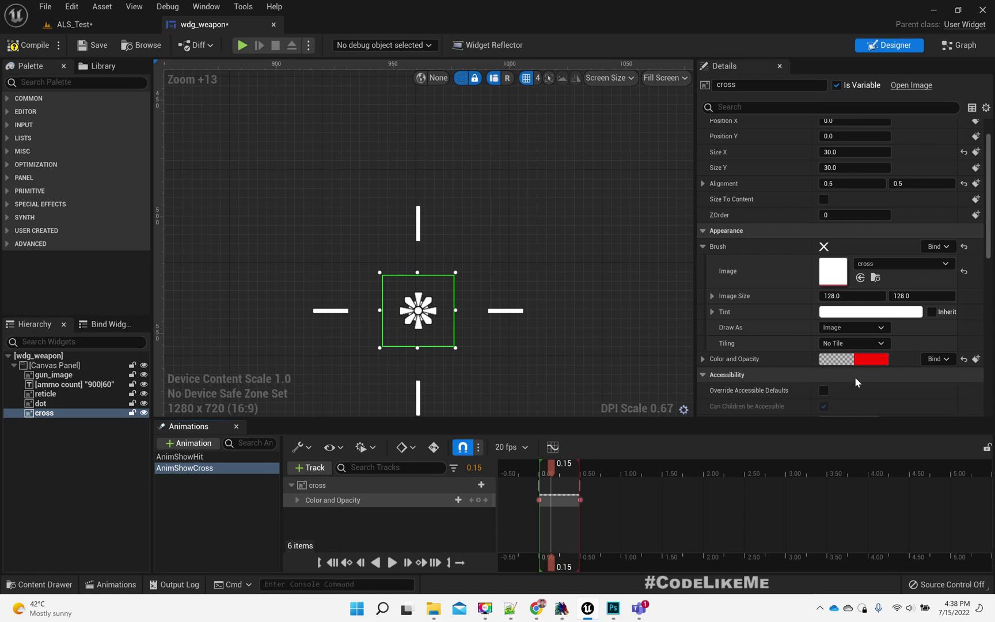
click(861, 356)
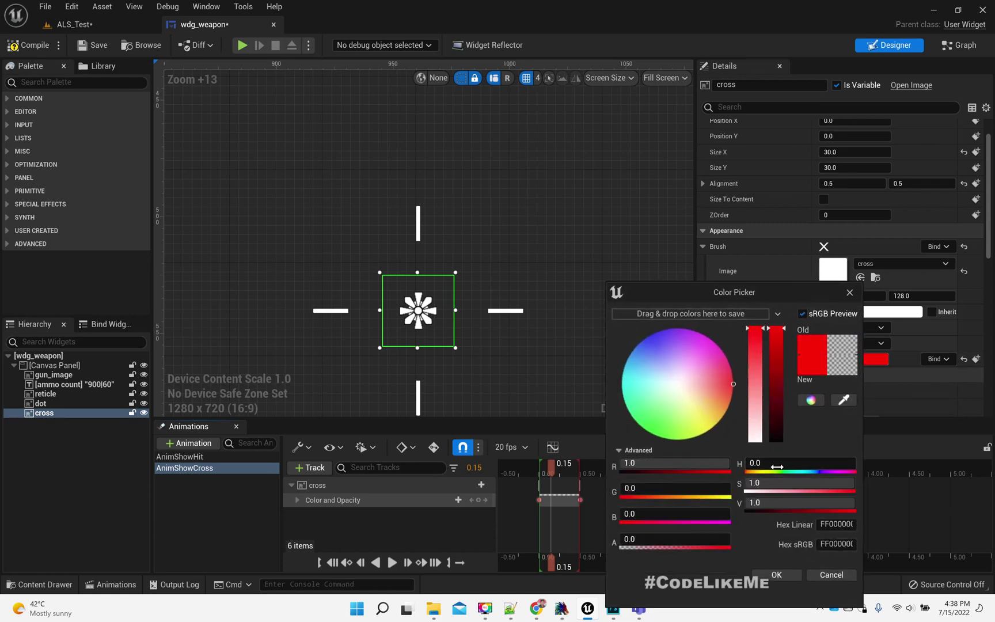
click(697, 540)
text(1)
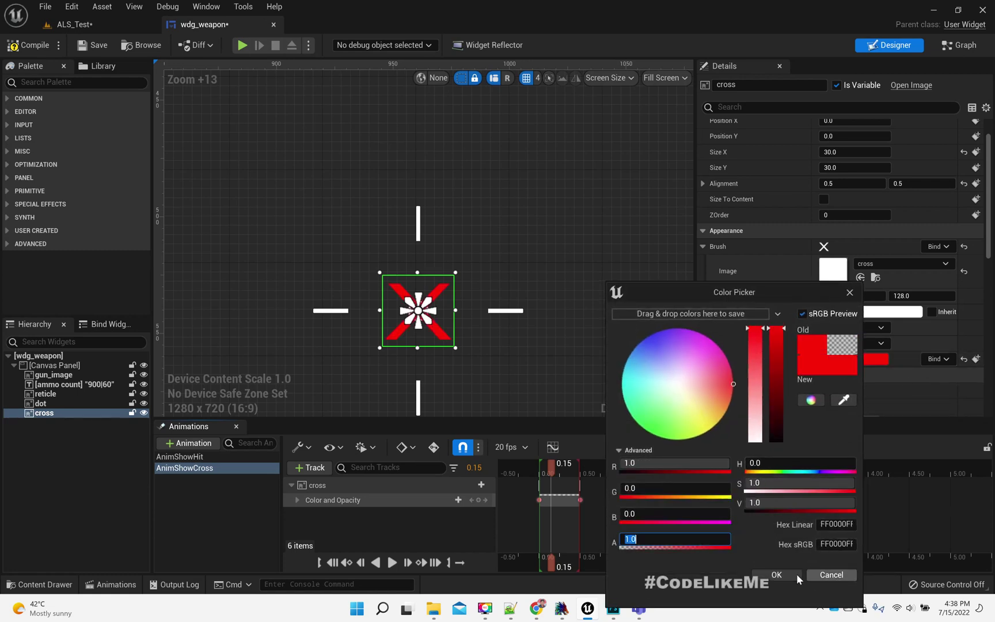
click(795, 573)
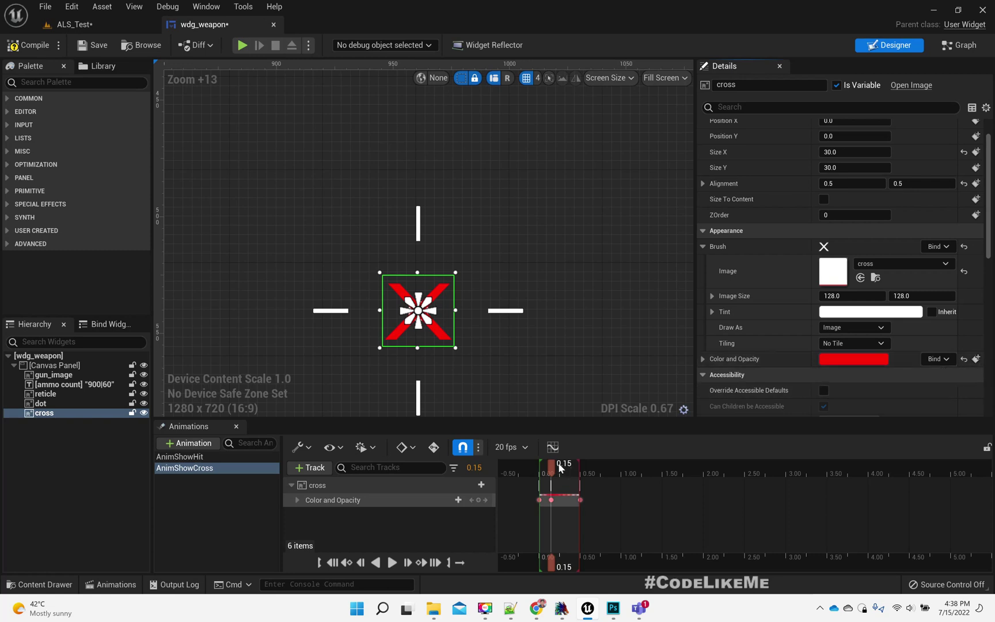
Step: Preview the AnimShowCross flash from the start a few times
drag(558, 463, 539, 464)
click(558, 356)
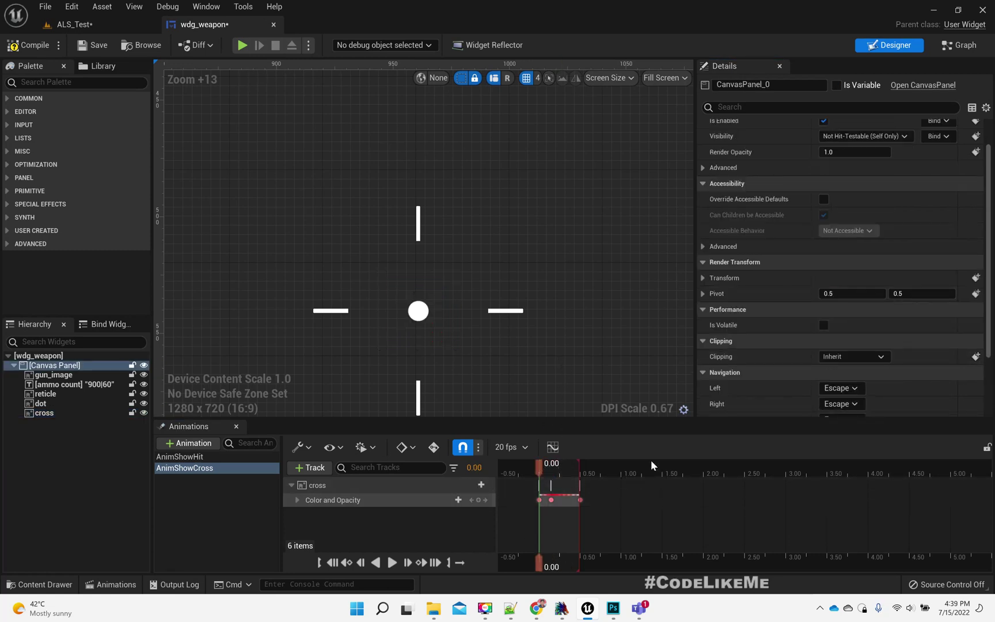
click(612, 464)
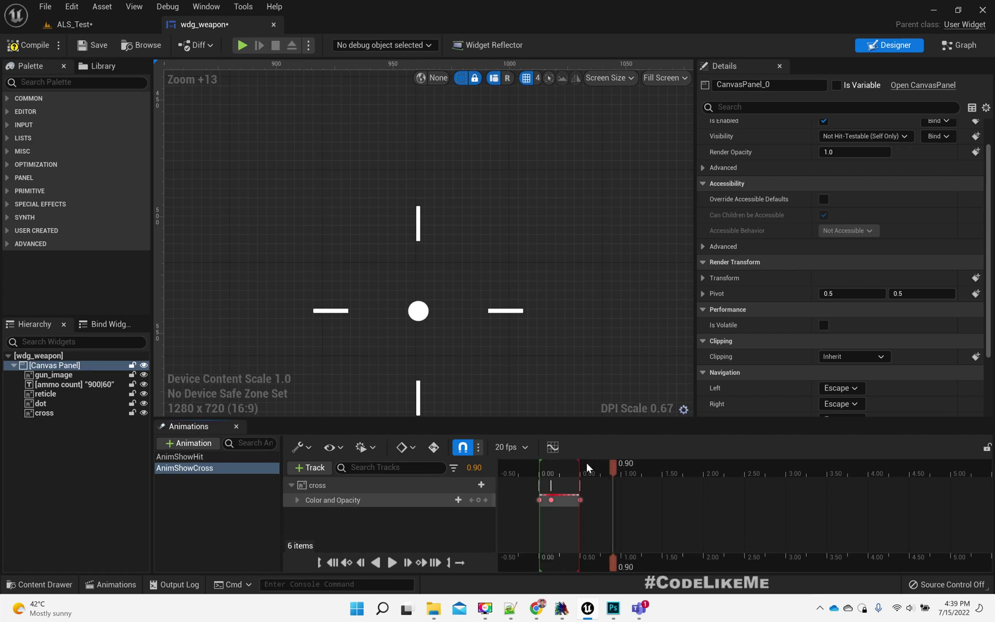
click(536, 463)
key(space)
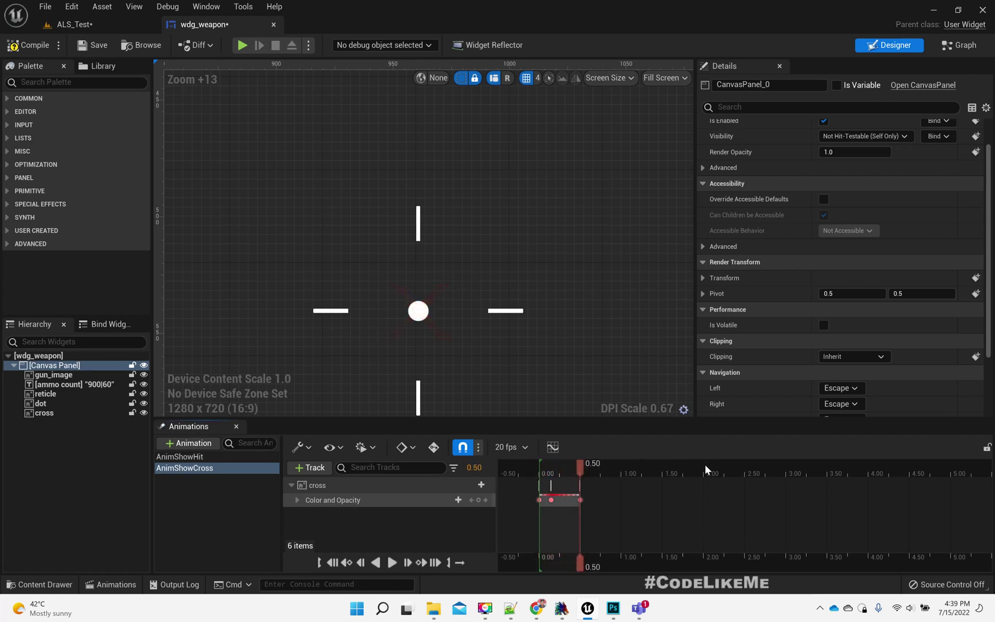
key(space)
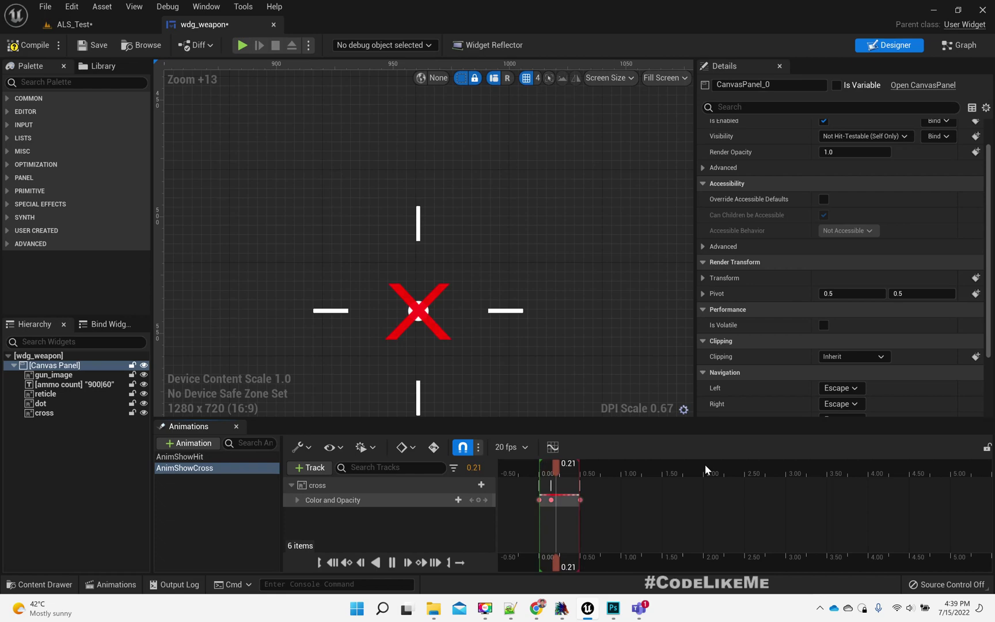
key(space)
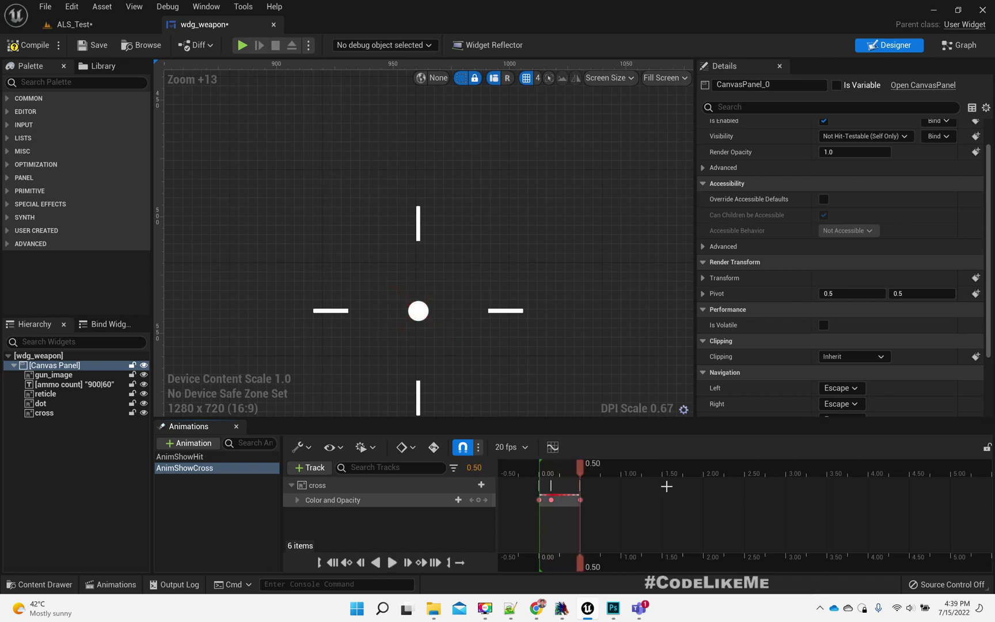
Step: Add a custom event named ShowDeath to the weapon widget's event graph
click(959, 45)
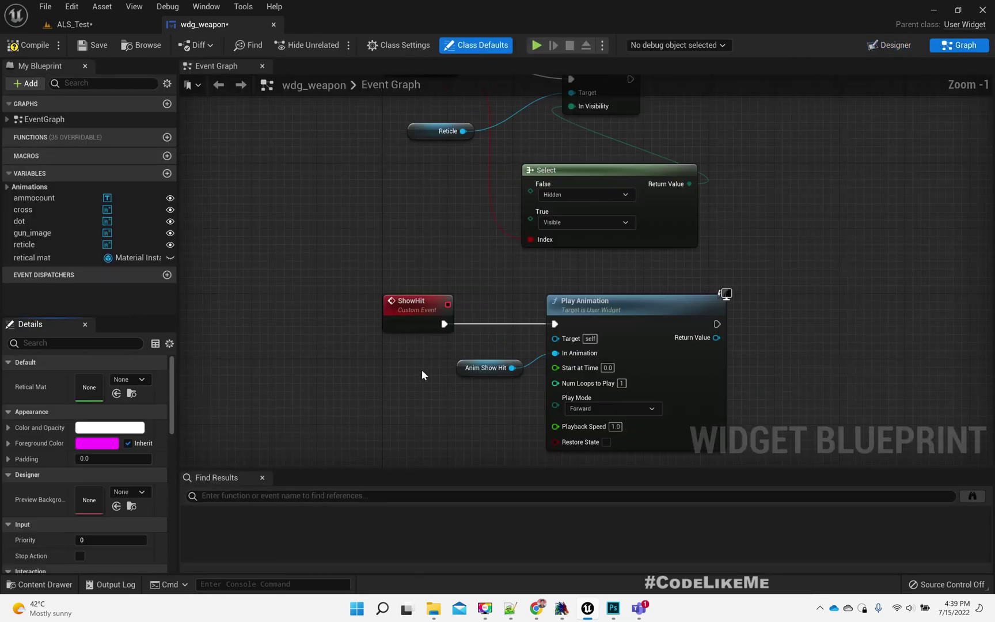
right_click(398, 365)
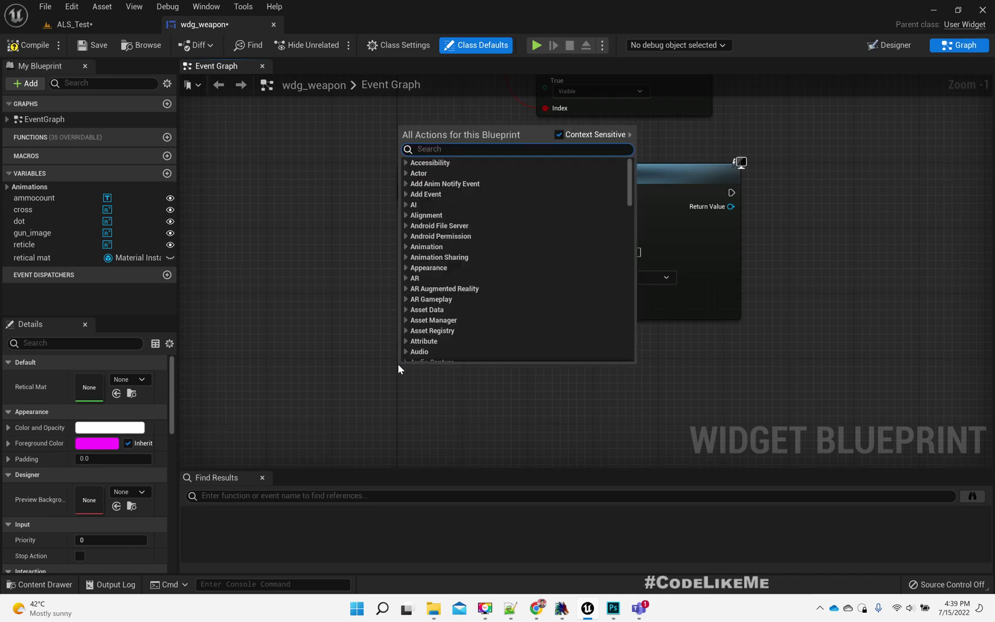
text(showDe)
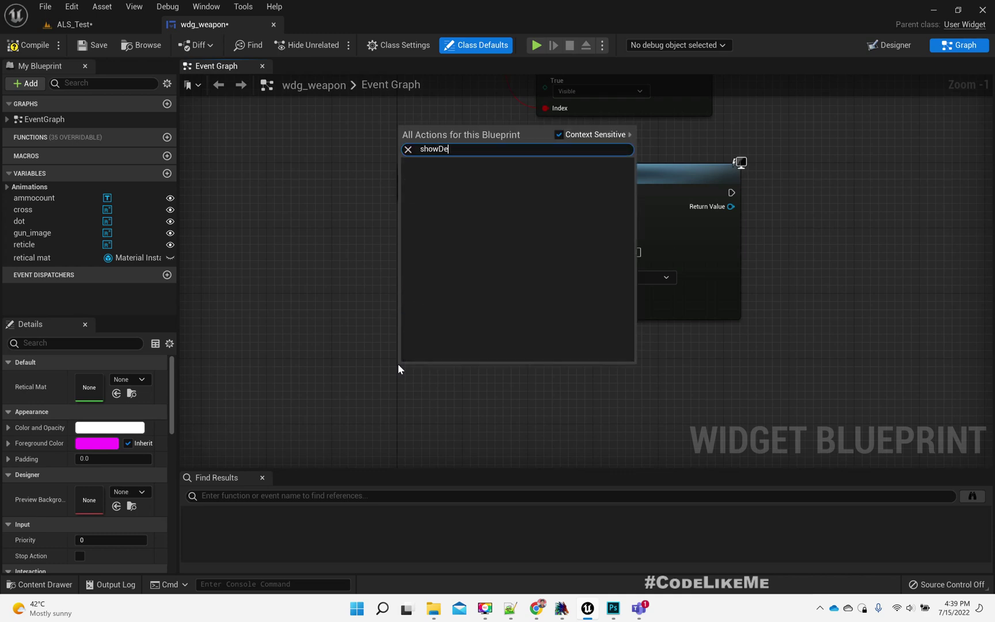
key(BackSpace)
key(BackSpace)
key(BackSpace)
key(BackSpace)
key(BackSpace)
key(BackSpace)
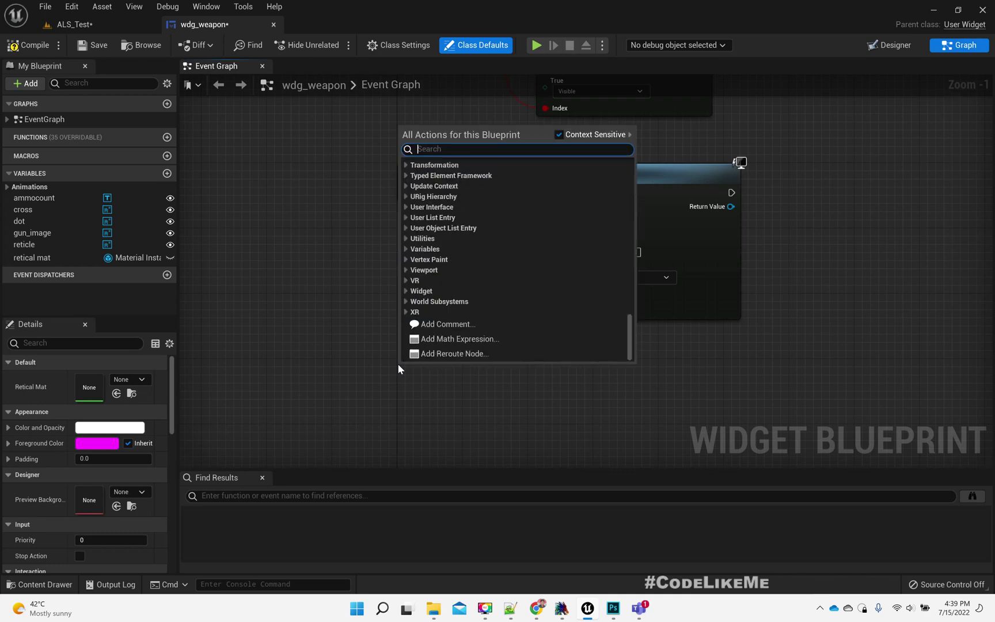
text(cust)
key(Return)
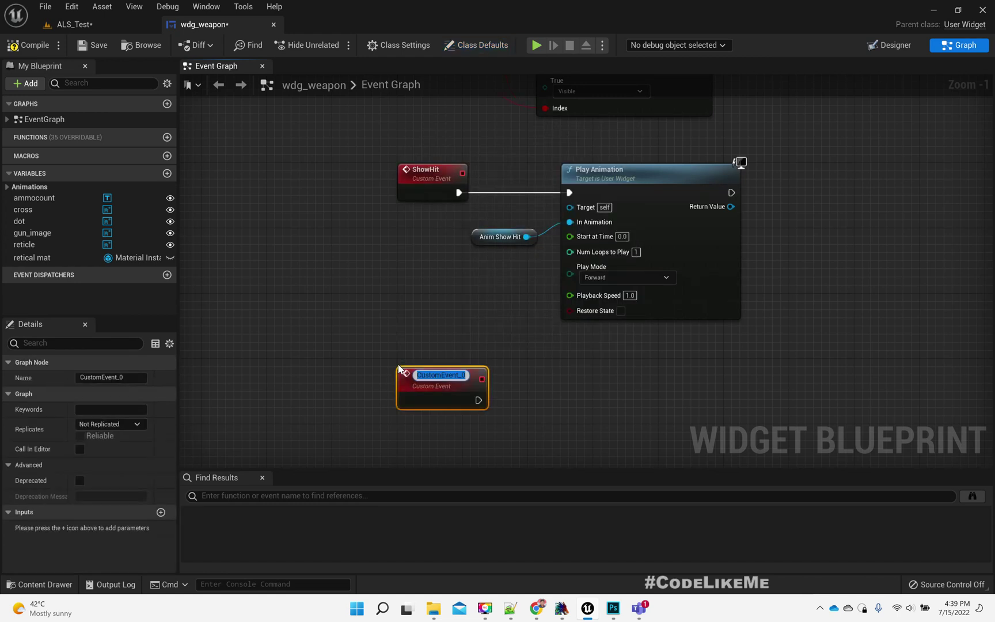
text(Sho)
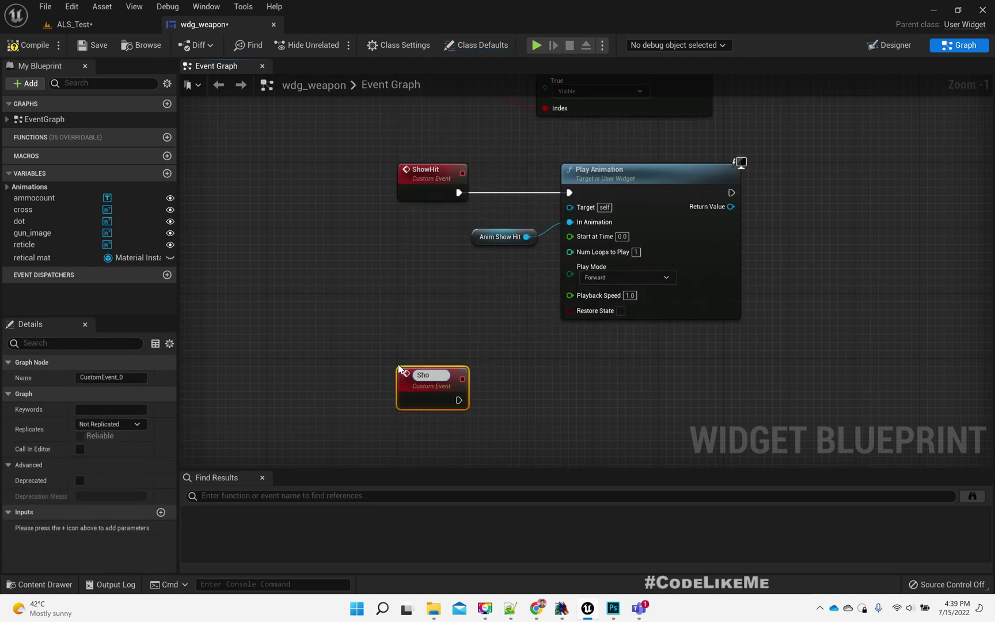
text(de)
text(Death)
key(Return)
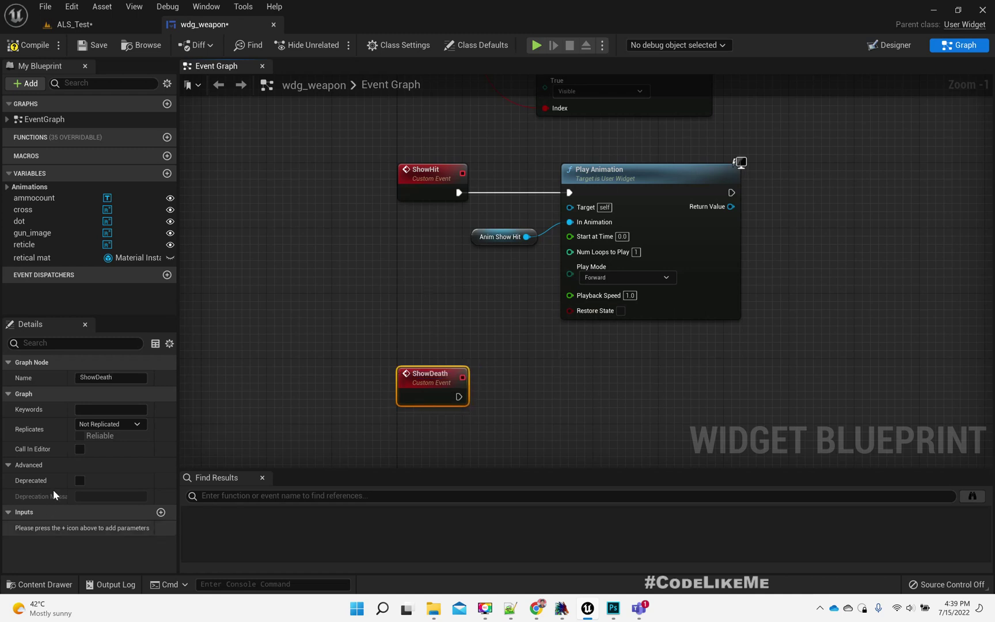
Step: Select the AnimShowCross variable and rename the ShowDeath event to ShowCross
click(7, 187)
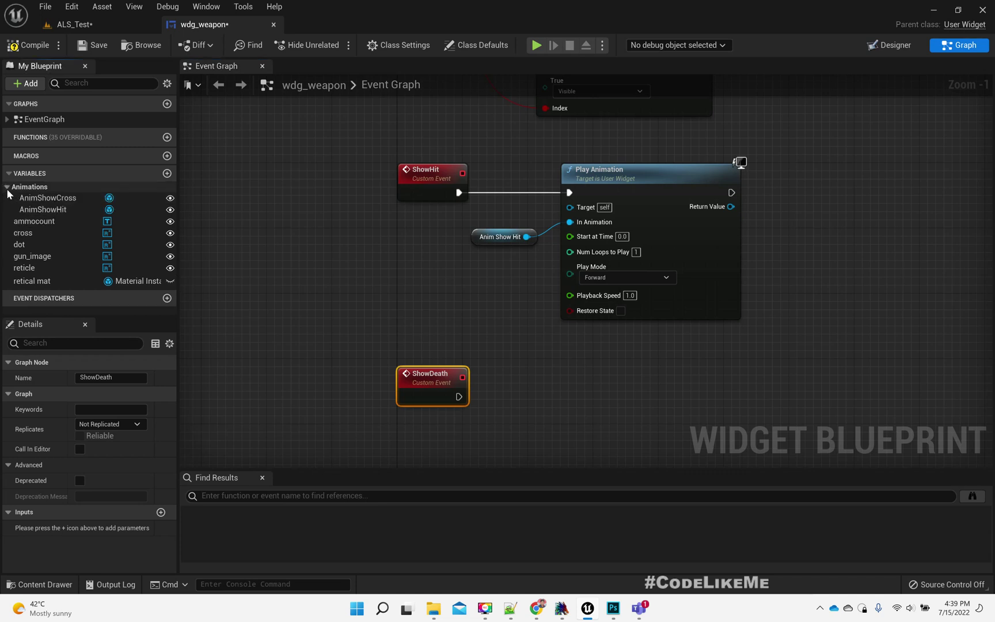
click(43, 198)
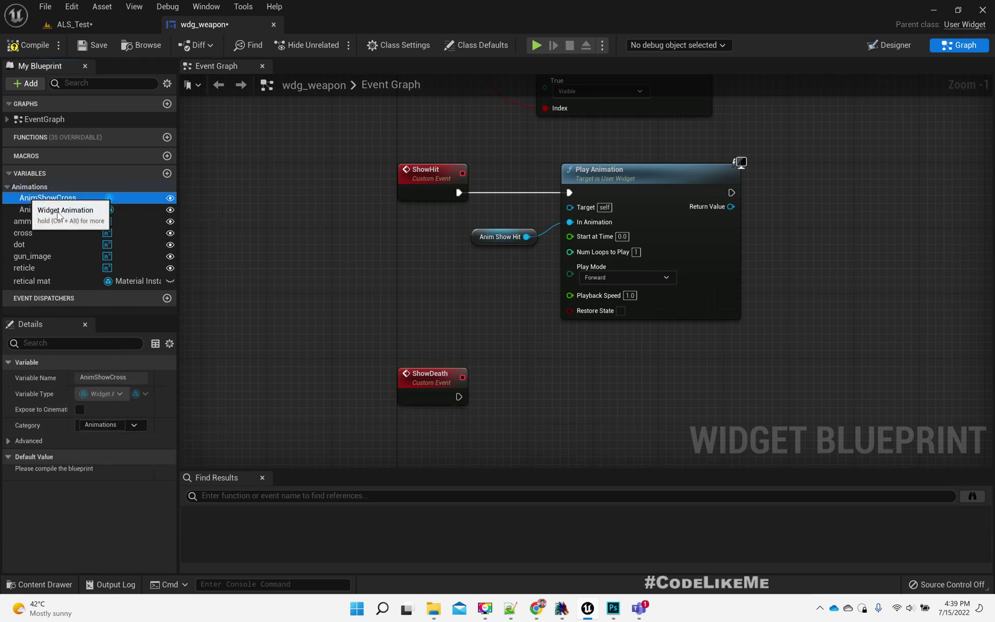
click(418, 388)
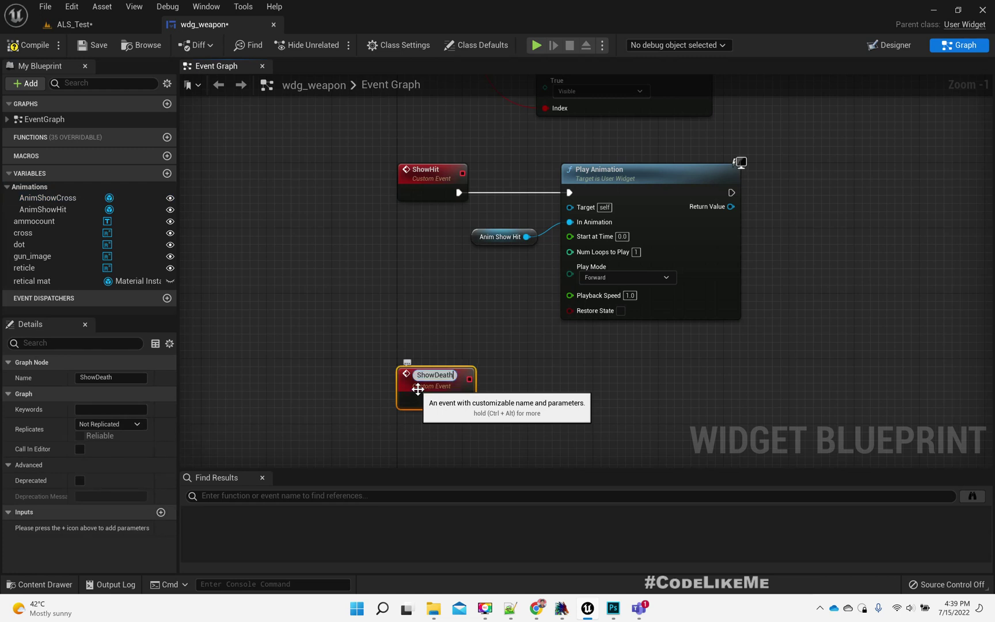
text(Cross)
key(Return)
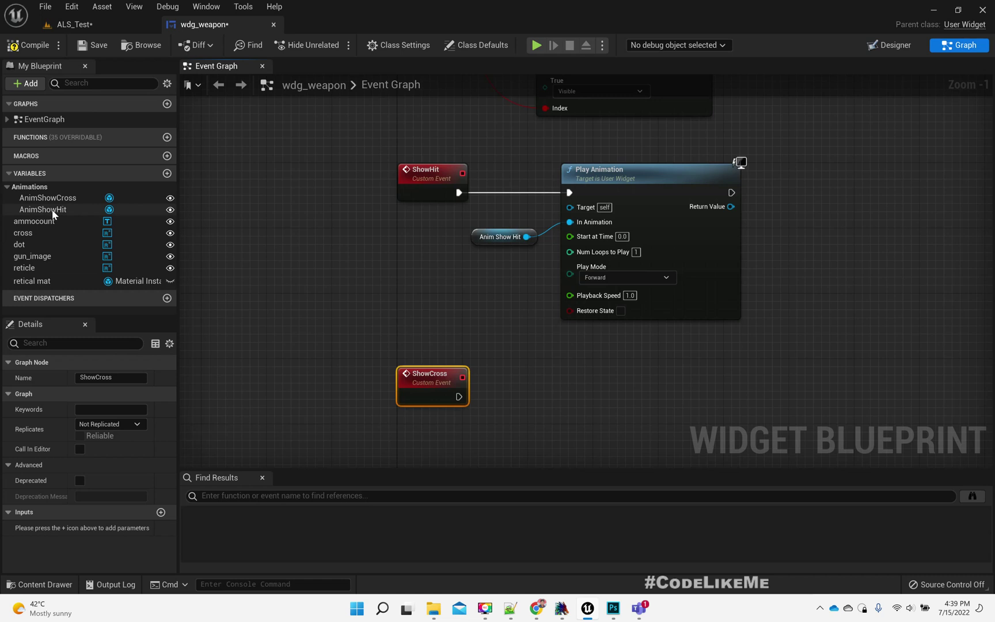
Step: Make ShowCross trigger a Play Animation node fed by an AnimShowCross getter
drag(47, 197, 487, 424)
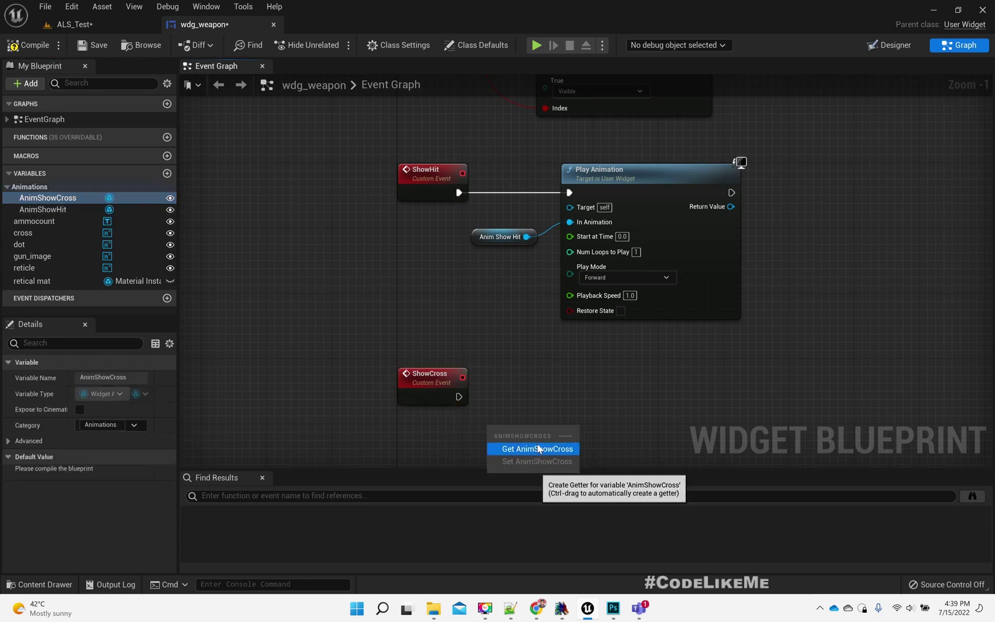
click(528, 449)
drag(550, 432, 605, 410)
text(play anima)
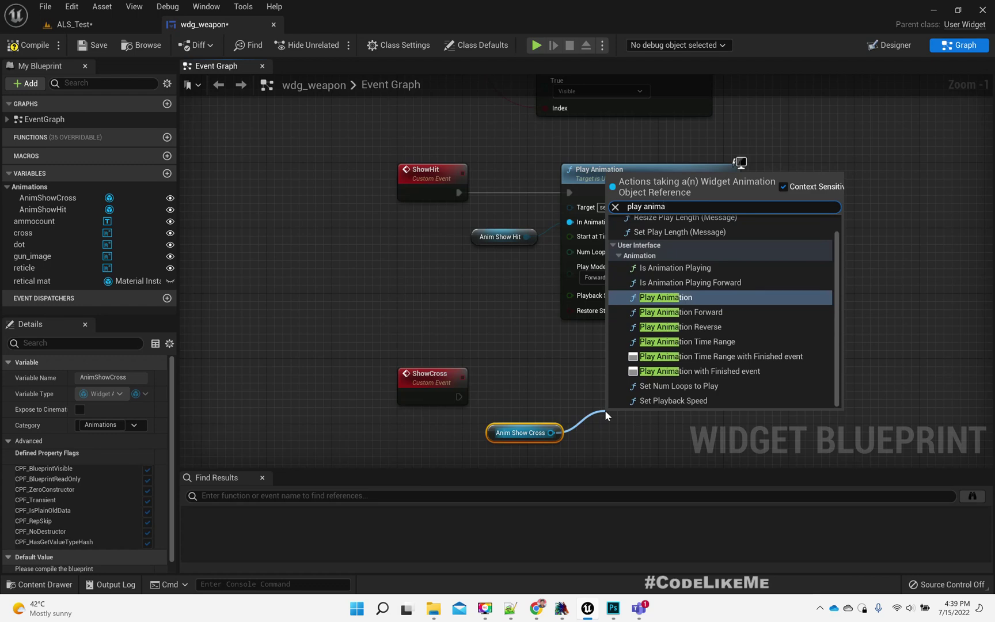
key(Return)
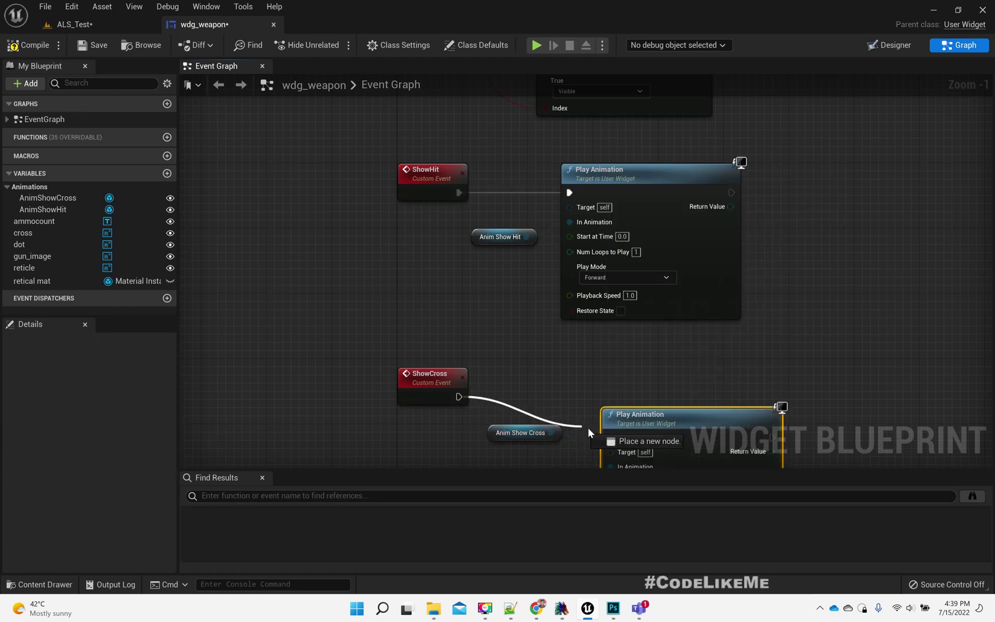
drag(459, 396, 610, 437)
drag(674, 435, 641, 386)
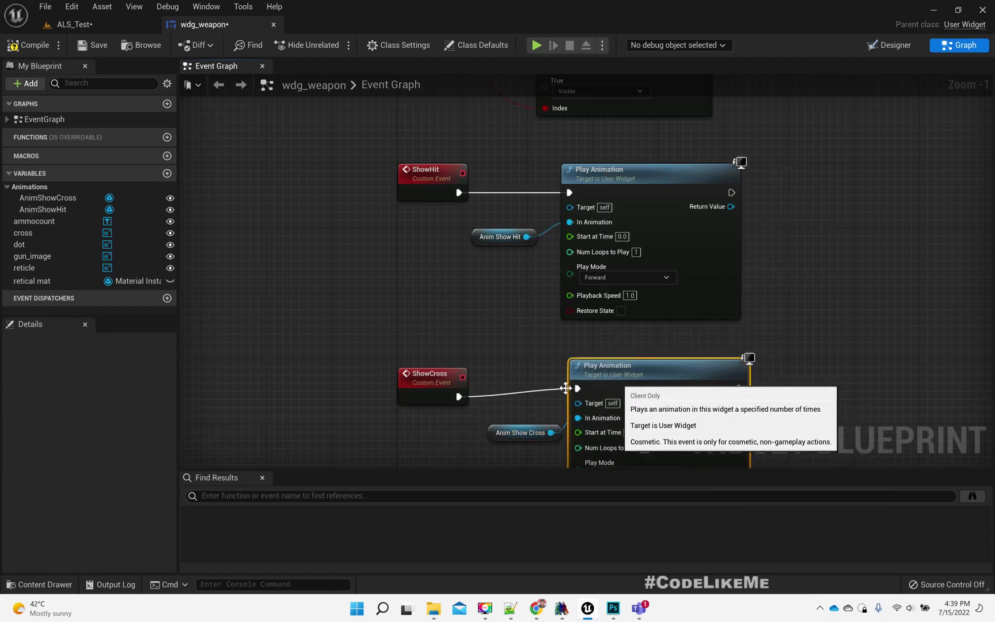
scroll(551, 391, down, 3)
Step: Align the ShowCross animation nodes with the matching ShowHit nodes
drag(484, 255, 534, 315)
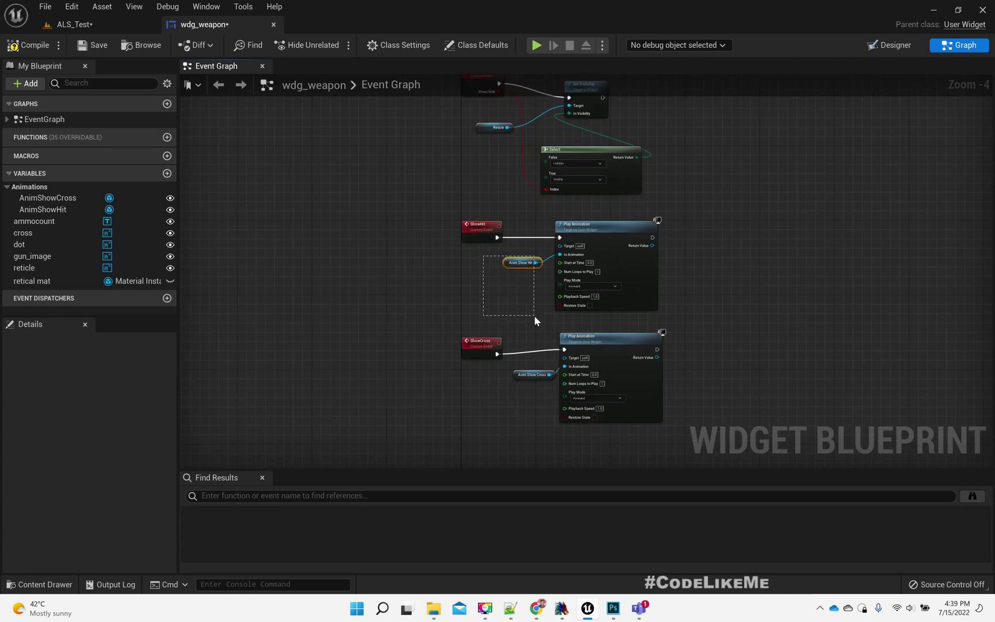
shift+drag(528, 389, 528, 390)
key(shift+a)
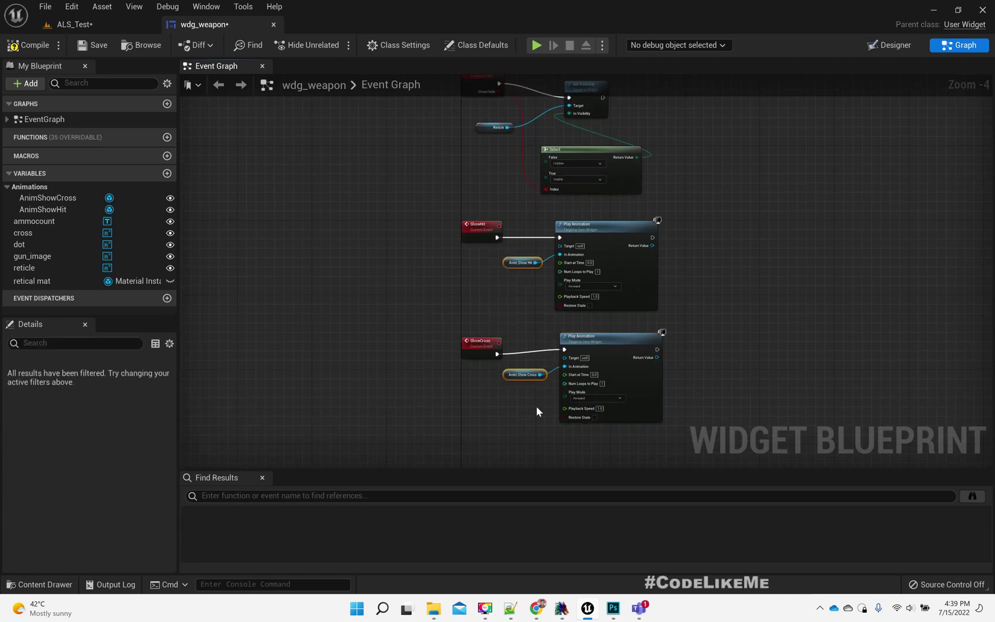
drag(771, 378, 606, 307)
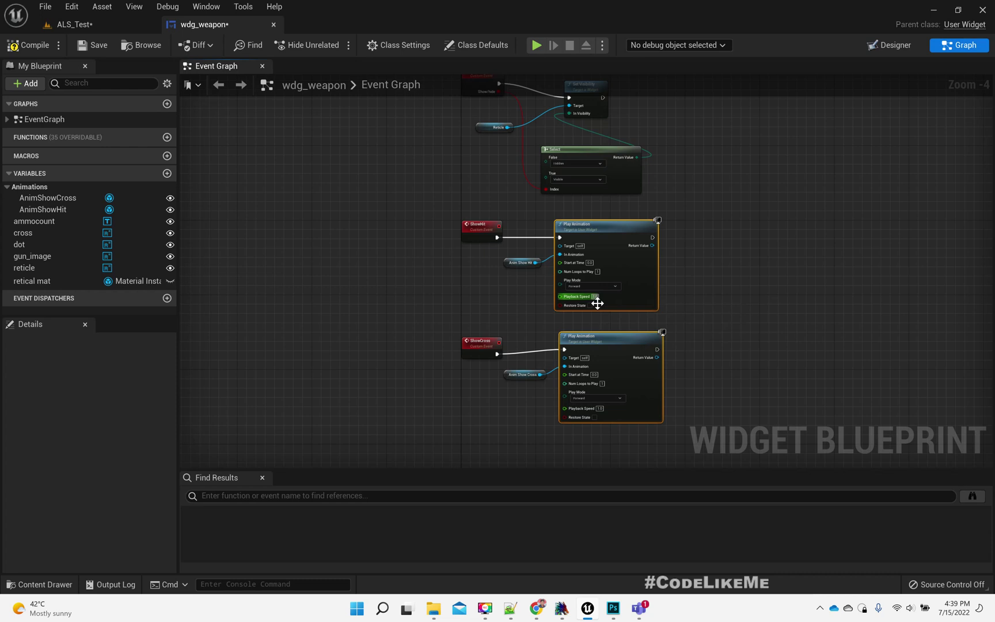
key(shift+a)
drag(475, 320, 598, 361)
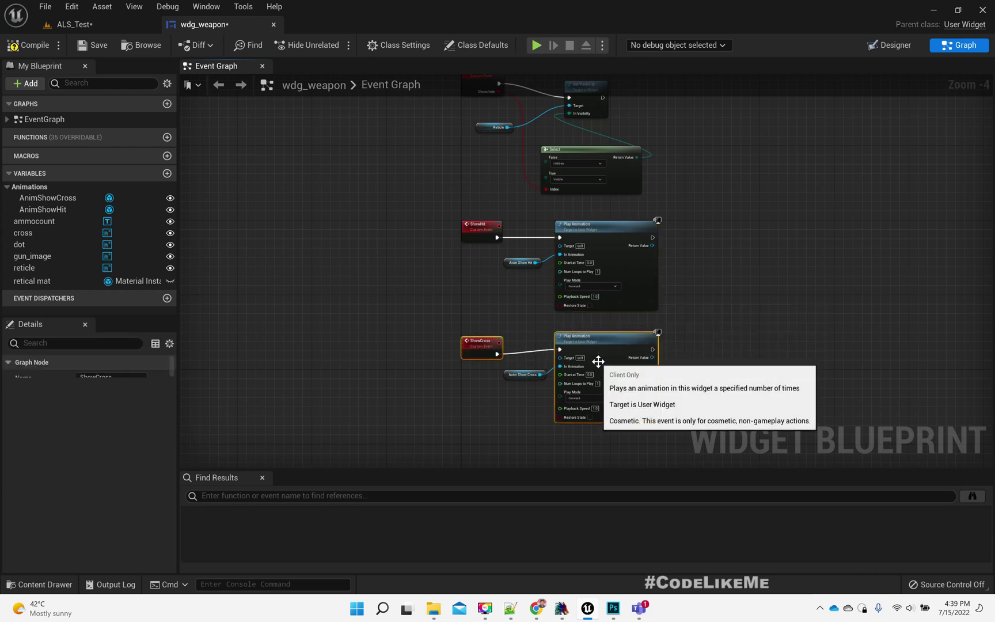
key(shift+w)
click(695, 319)
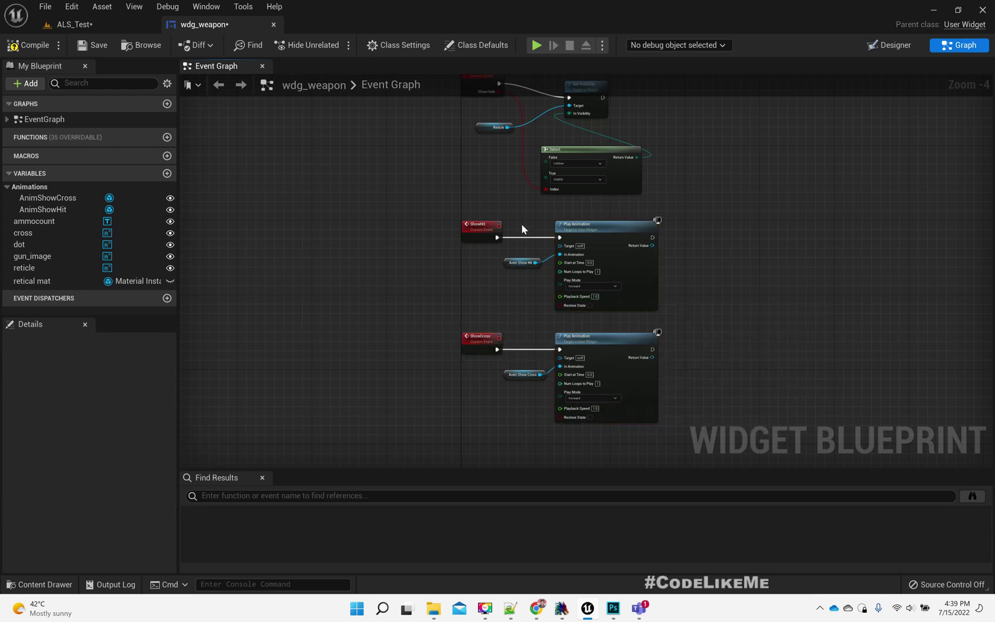
Step: Straighten both animation variable connections and save the weapon widget
drag(520, 227, 666, 312)
key(q)
drag(523, 340, 696, 402)
key(q)
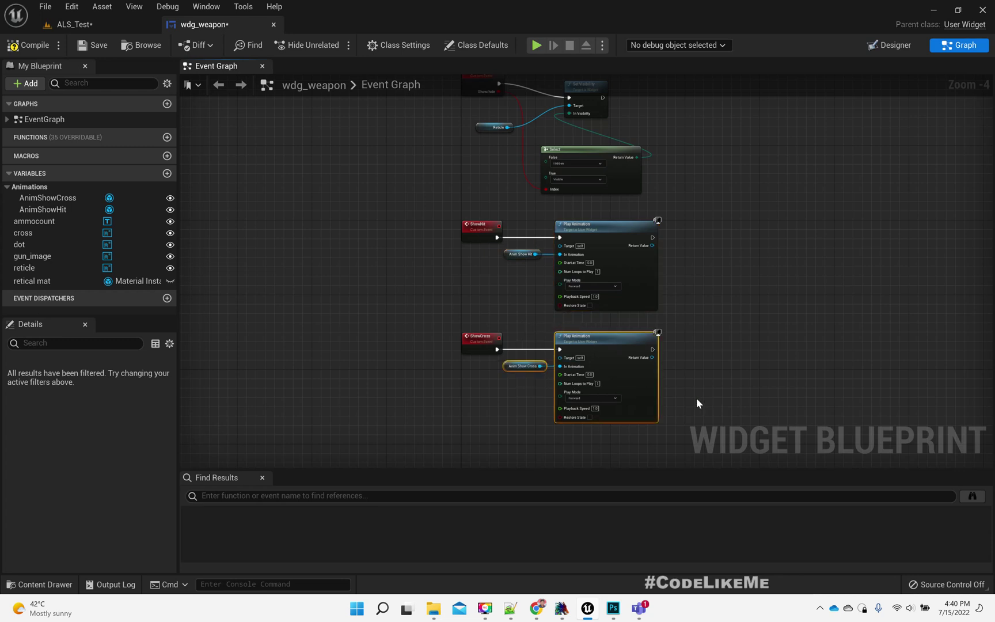
click(760, 350)
key(ctrl+shift+s)
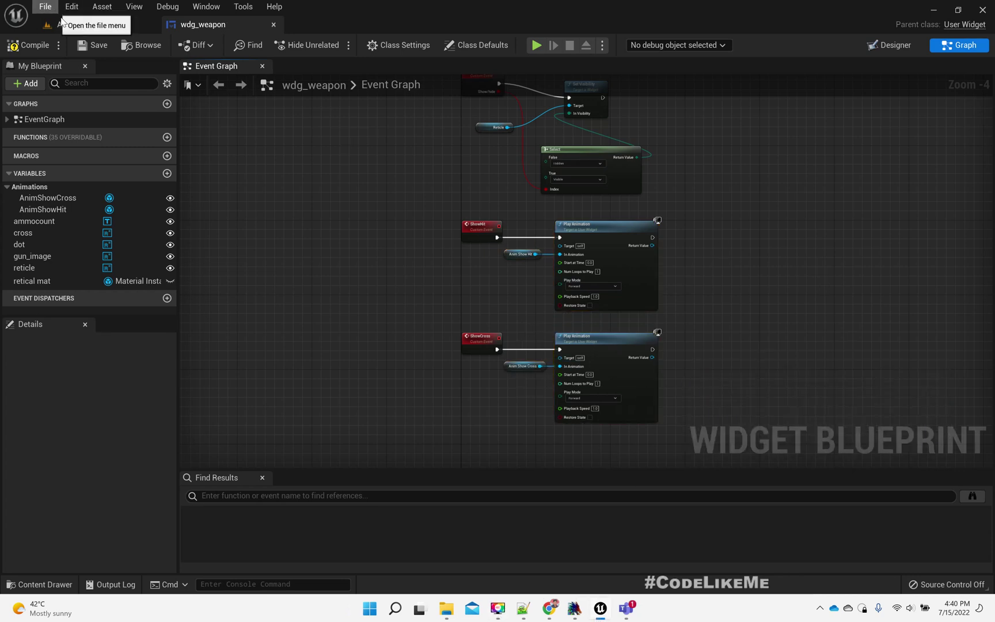
Step: In the ALS_Test level, open the gun_m1911 Blueprint from its pedestal actor
click(90, 48)
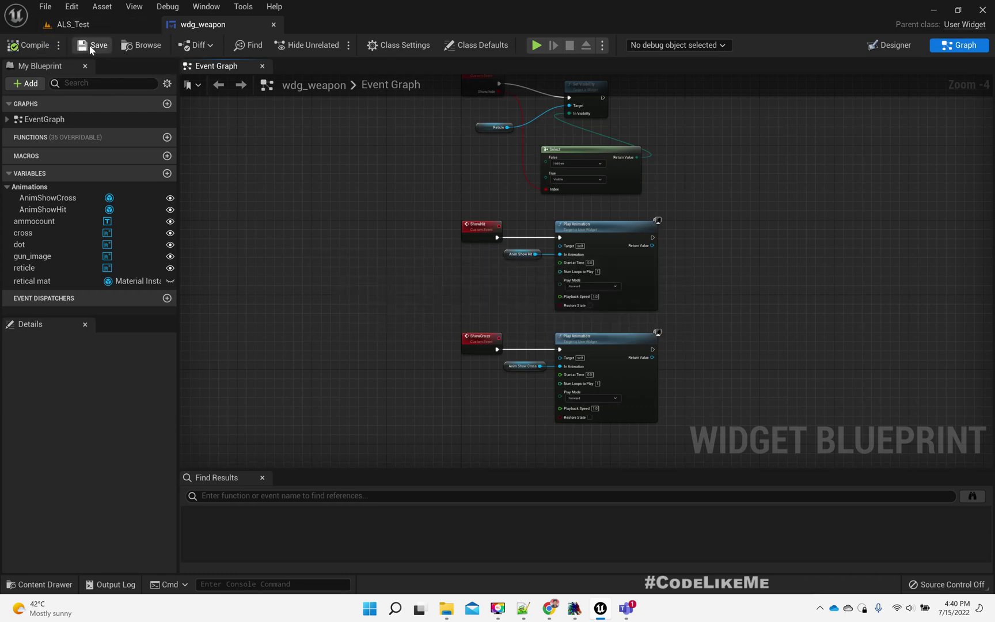
click(79, 24)
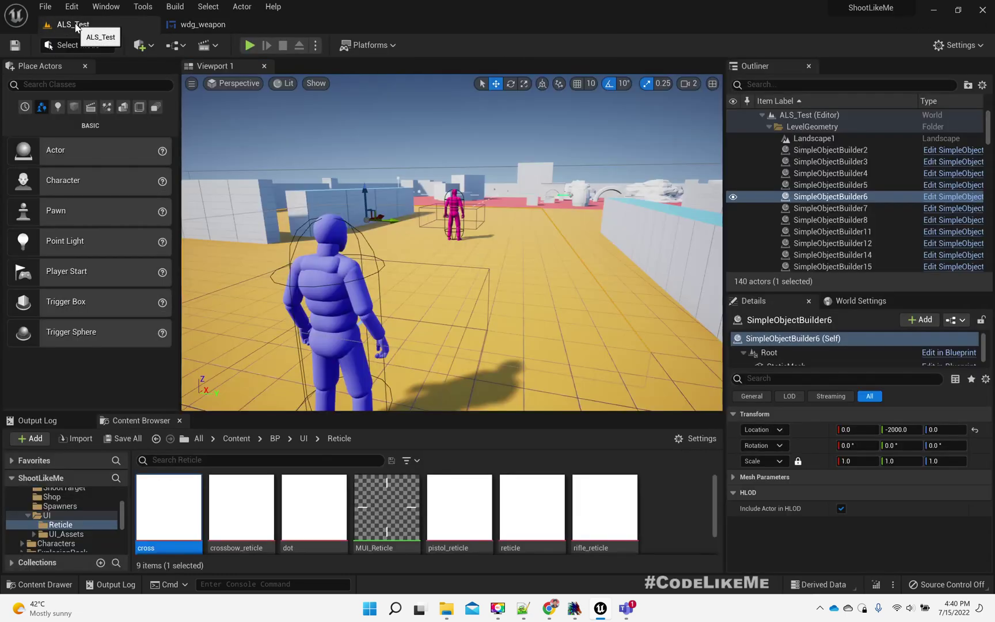
right_drag(518, 271, 518, 270)
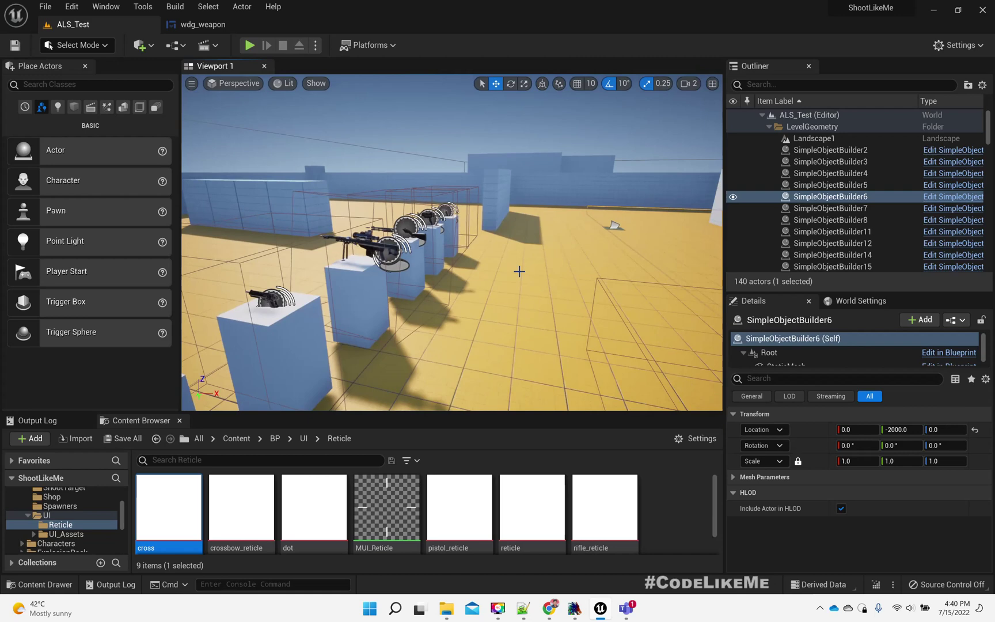
click(275, 296)
right_click(272, 293)
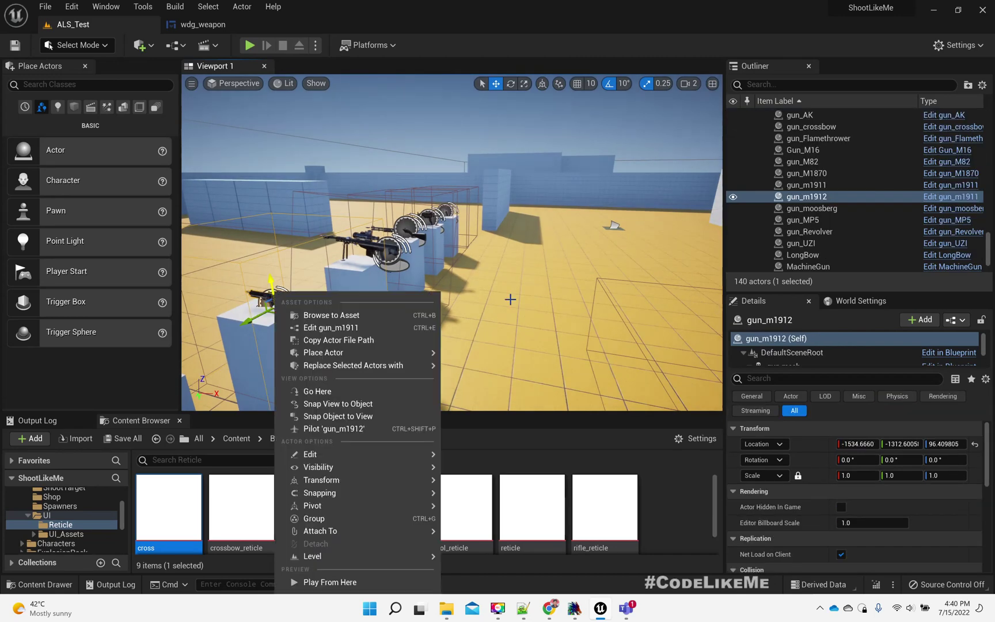
click(943, 200)
Step: Open the parent BP_Gun Blueprint and close all graph tabs right of Viewport
click(943, 199)
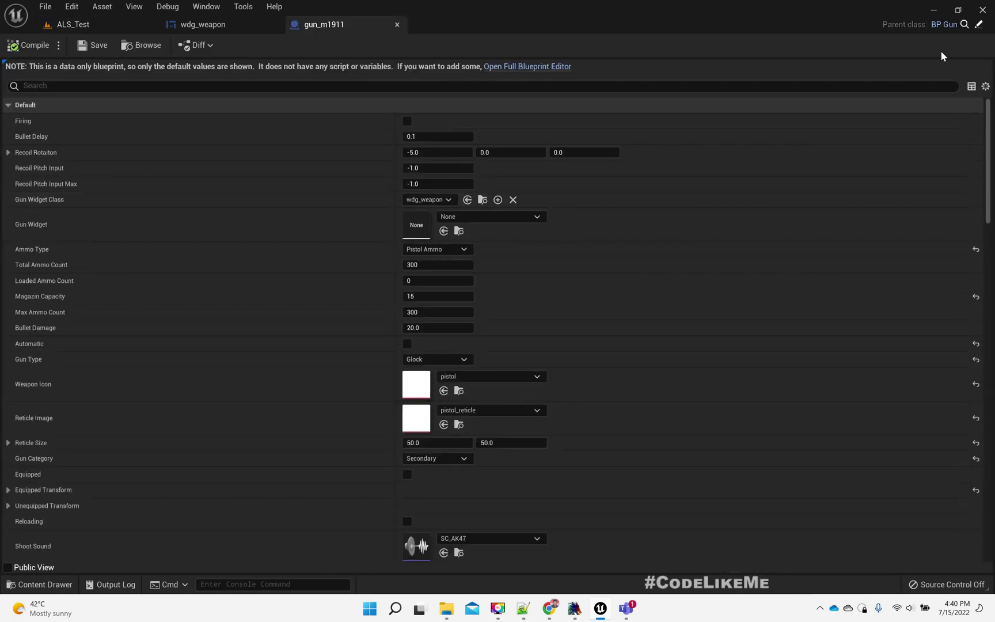
click(979, 25)
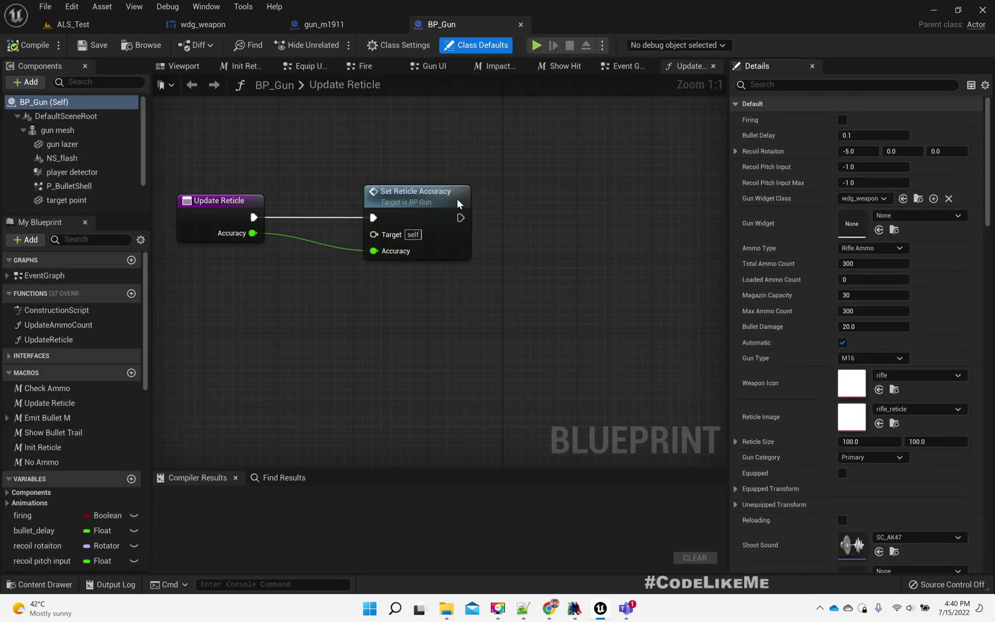
right_click(184, 68)
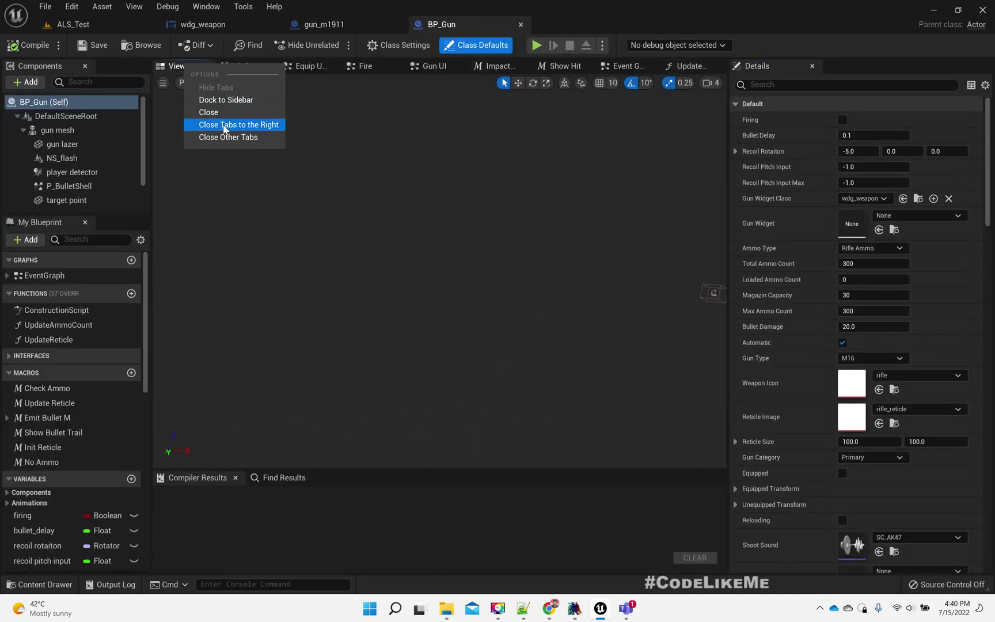
click(229, 137)
Step: Search the Blueprint for 'showhit' and open the Show Hit macro graph
click(277, 477)
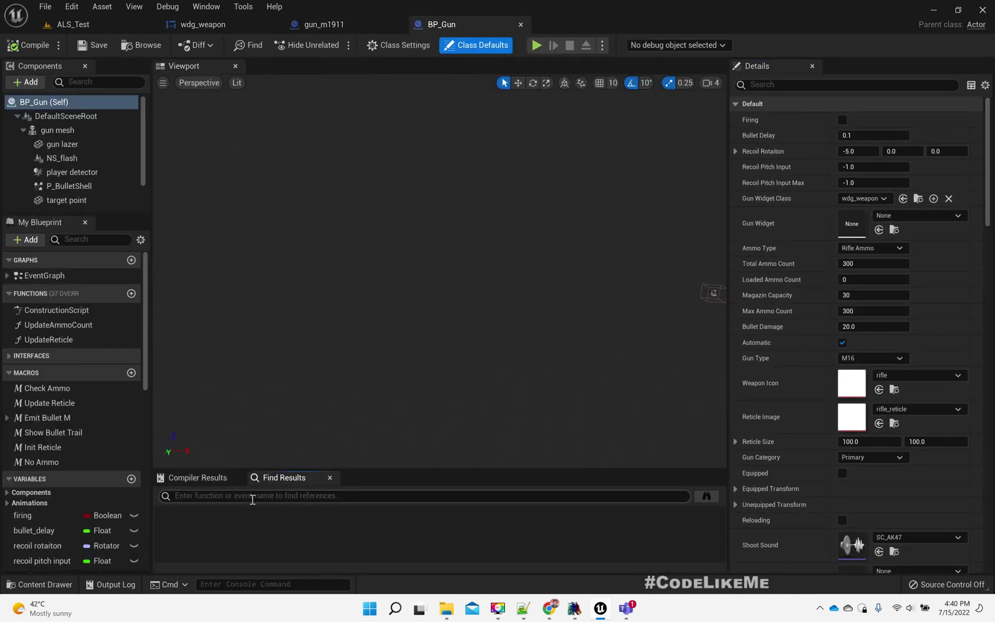
text(showhit)
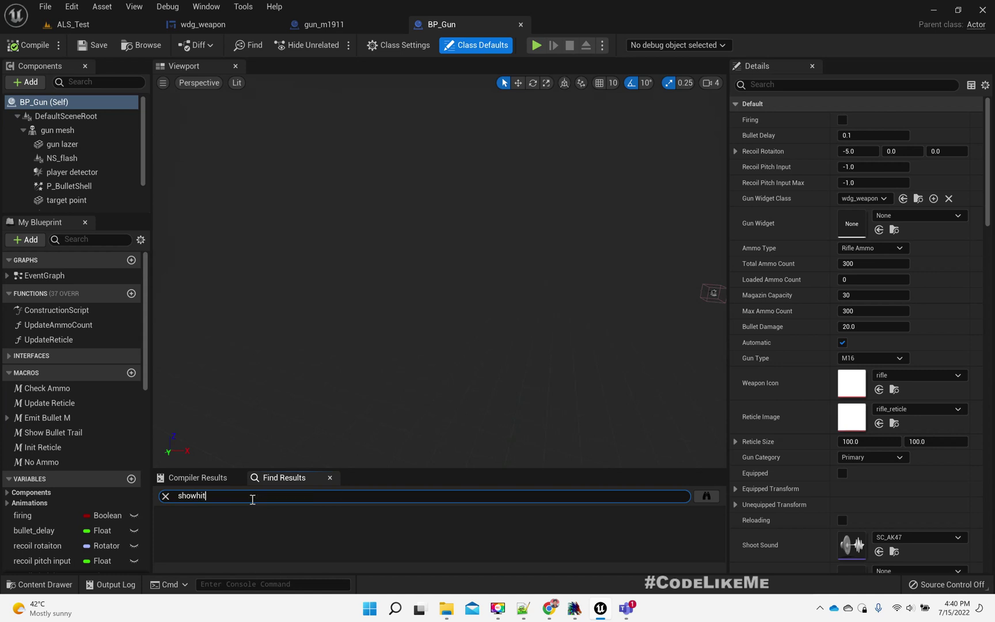
key(Return)
click(202, 550)
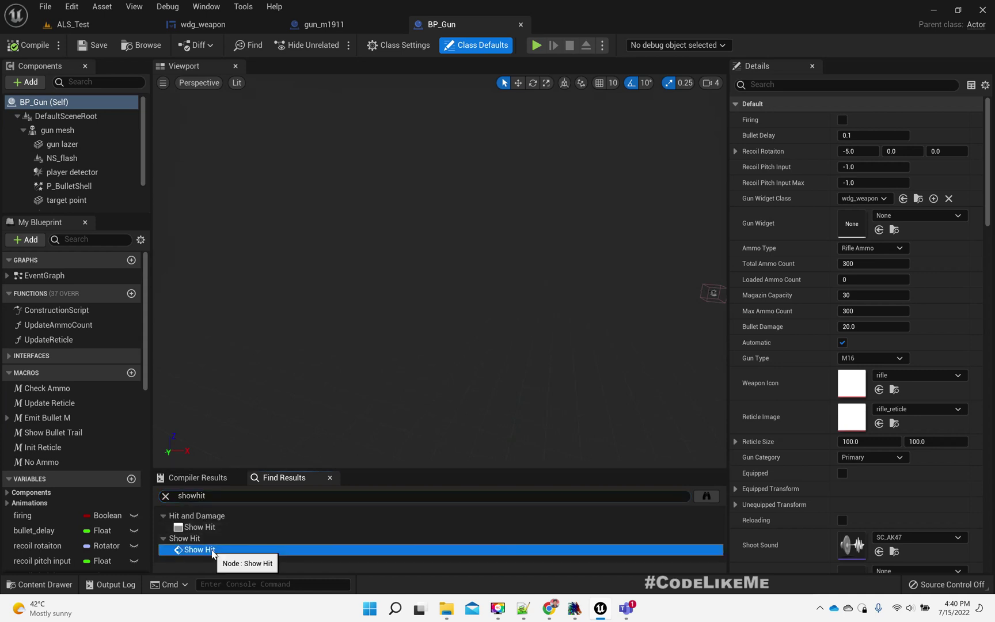
scroll(371, 287, down, 3)
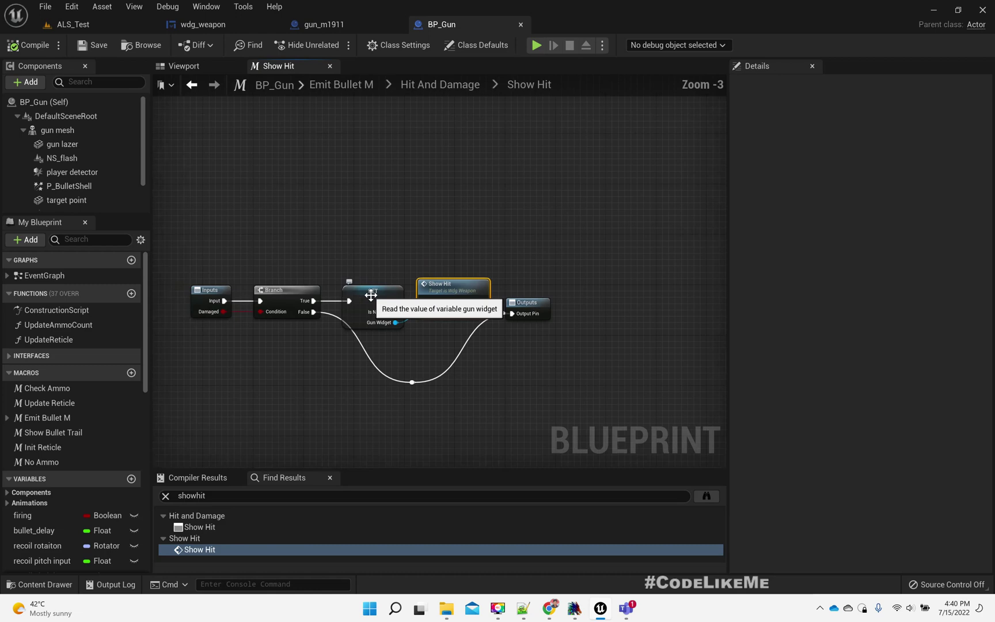
Step: In Hit And Damage, wire On Bullet Hit's Killed into a new Show Hit input, then open Show Hit
click(199, 299)
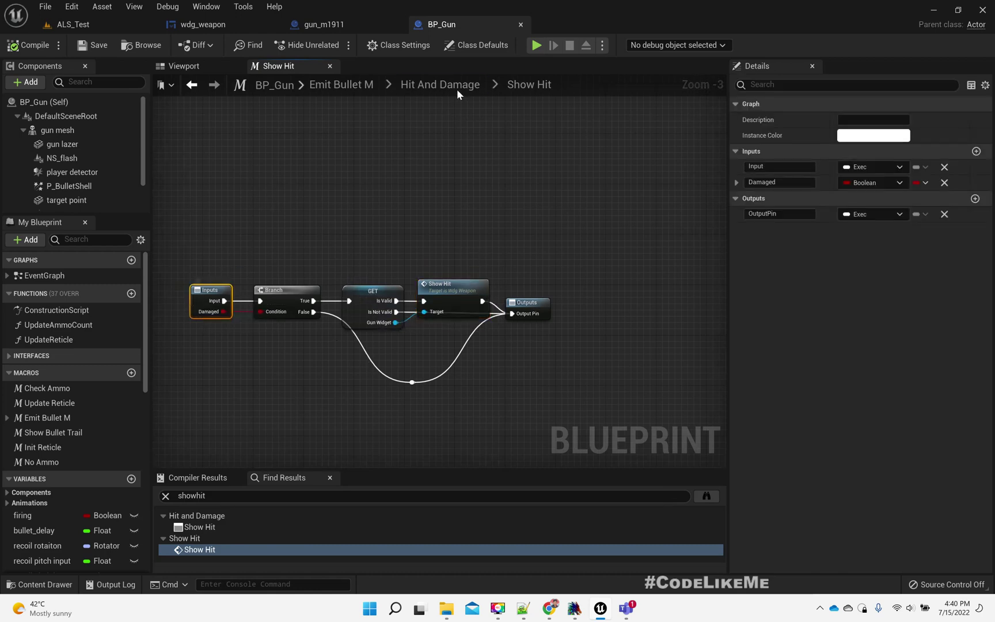
click(458, 86)
scroll(501, 225, up, 3)
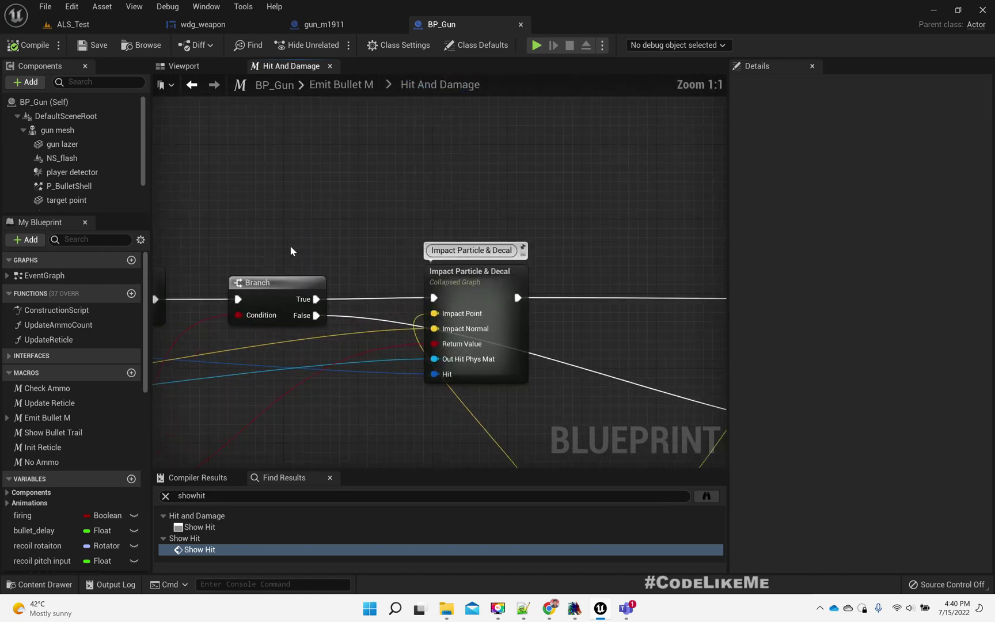
right_drag(241, 244, 599, 233)
right_drag(393, 338, 471, 330)
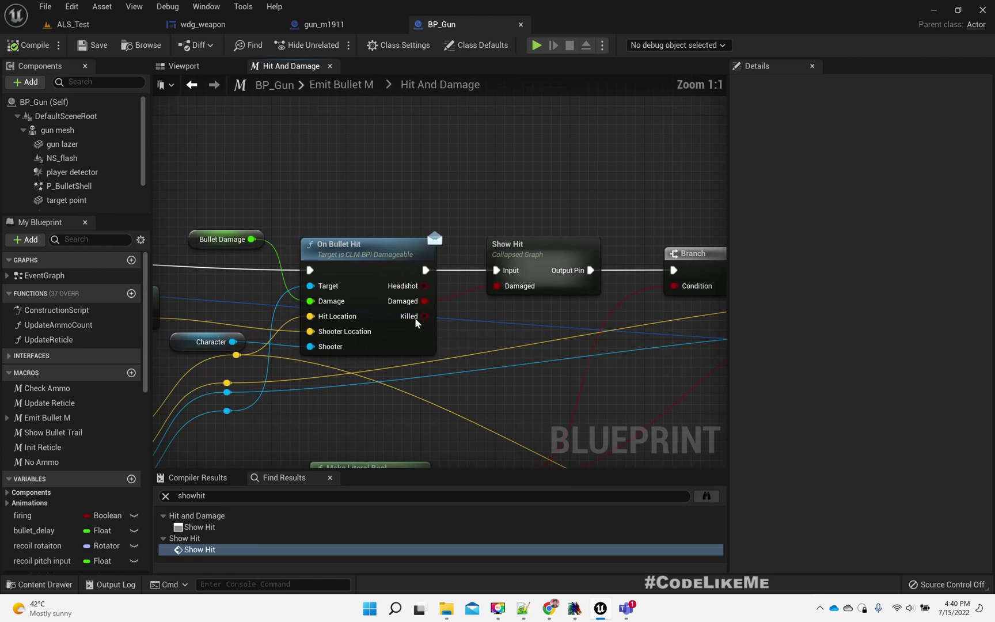
click(431, 321)
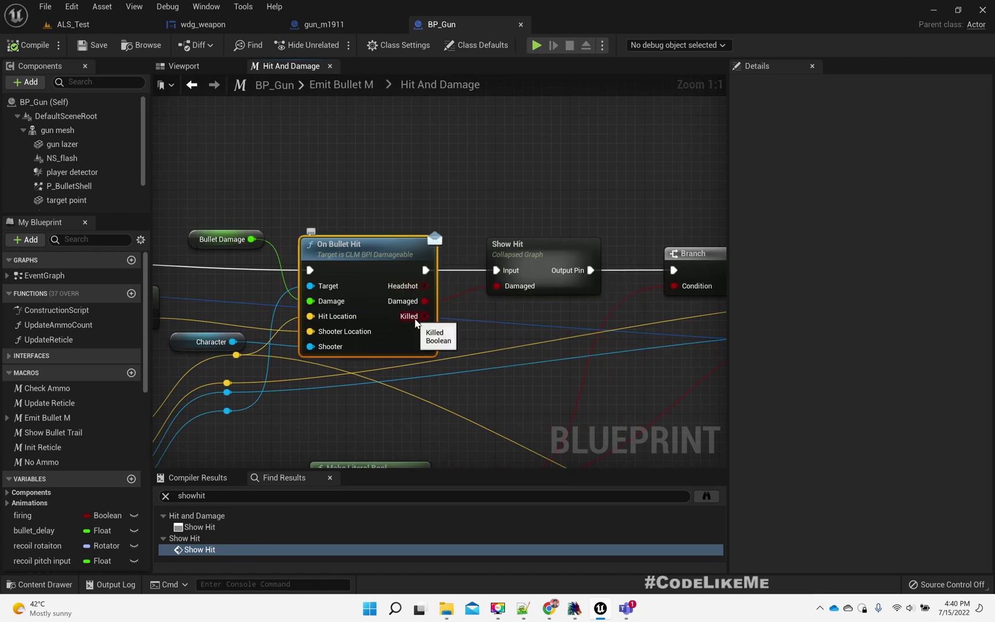
drag(415, 321, 534, 282)
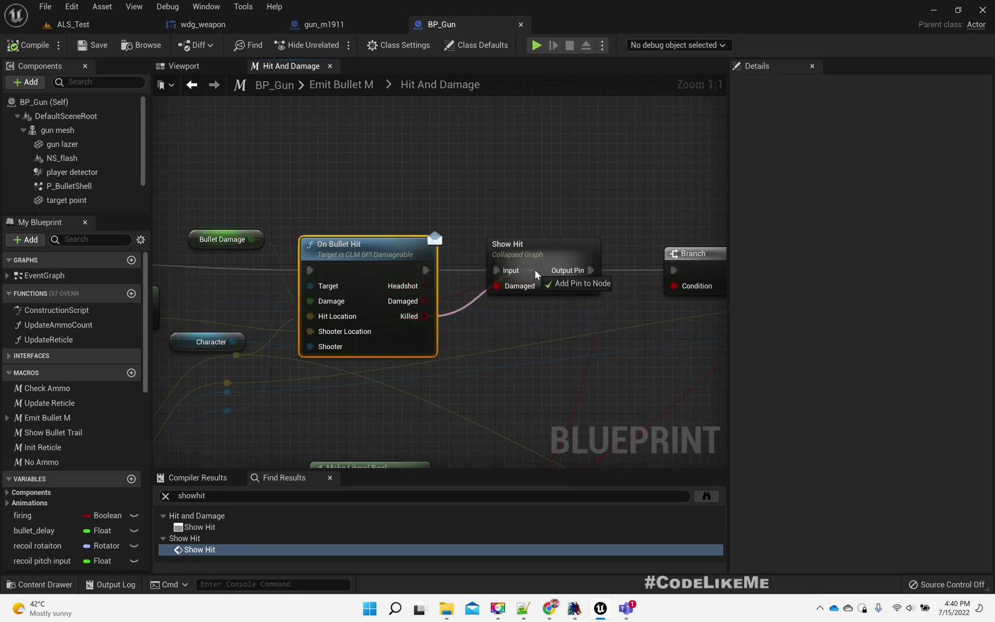
drag(534, 282, 533, 275)
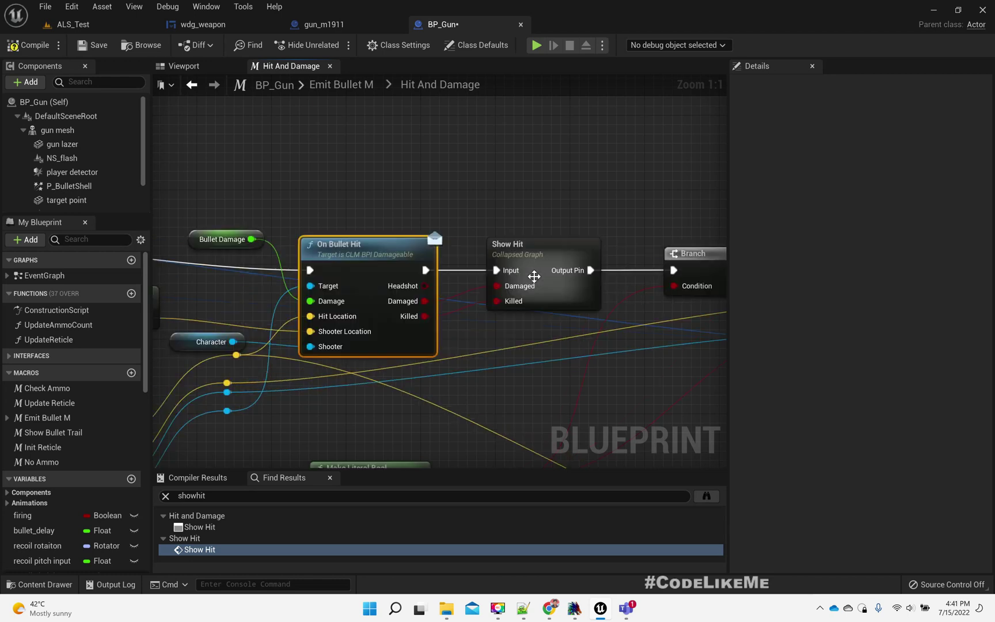
double_click(538, 262)
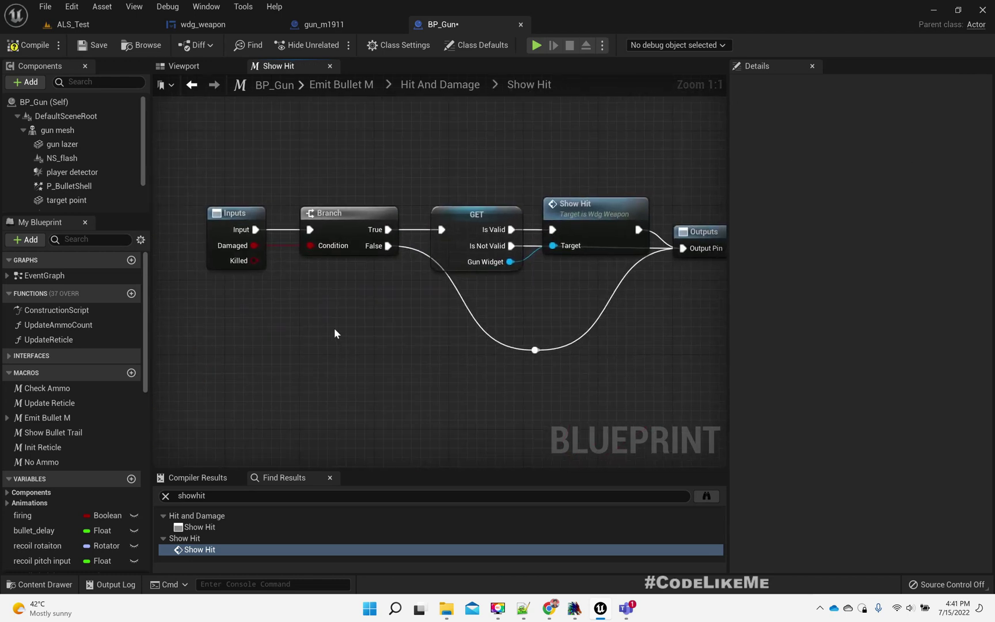
Step: Rewire Show Hit so the input exec feeds GET and Is Not Valid reaches the Outputs reroute
right_drag(334, 327, 484, 329)
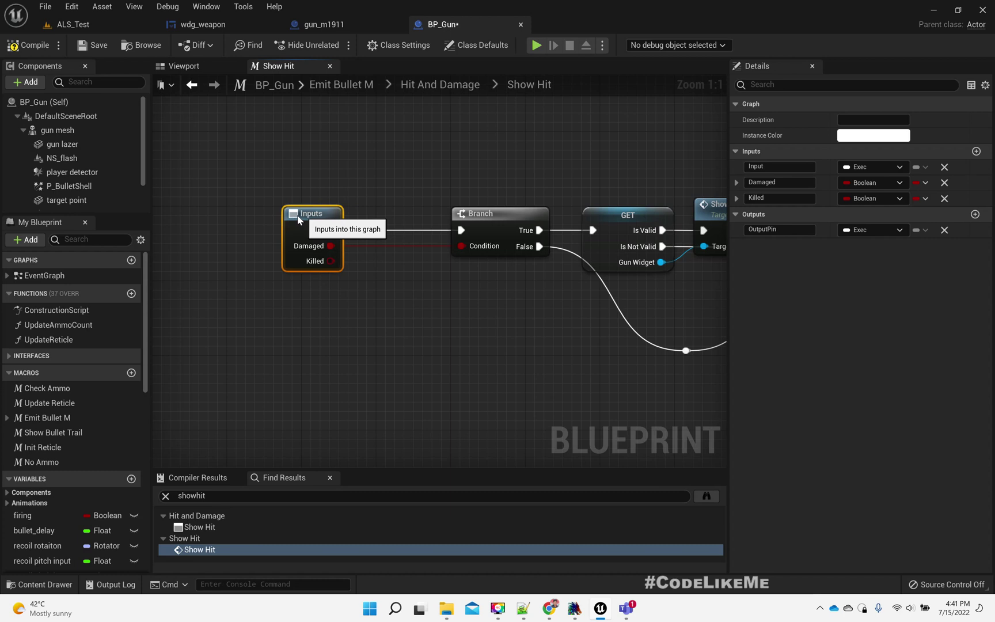
drag(381, 216, 231, 215)
scroll(328, 300, down, 2)
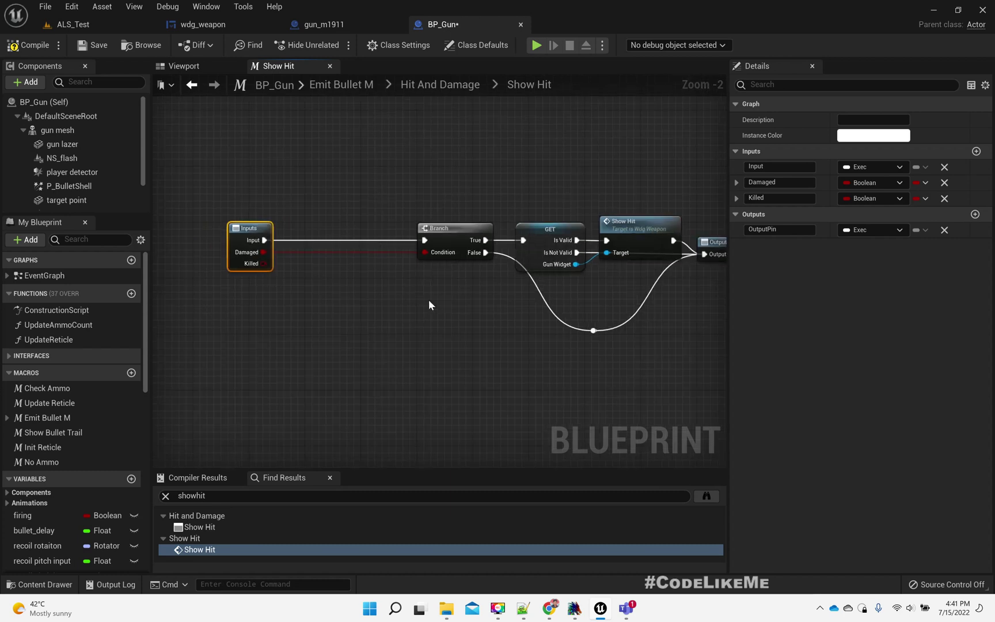
right_drag(429, 305, 356, 297)
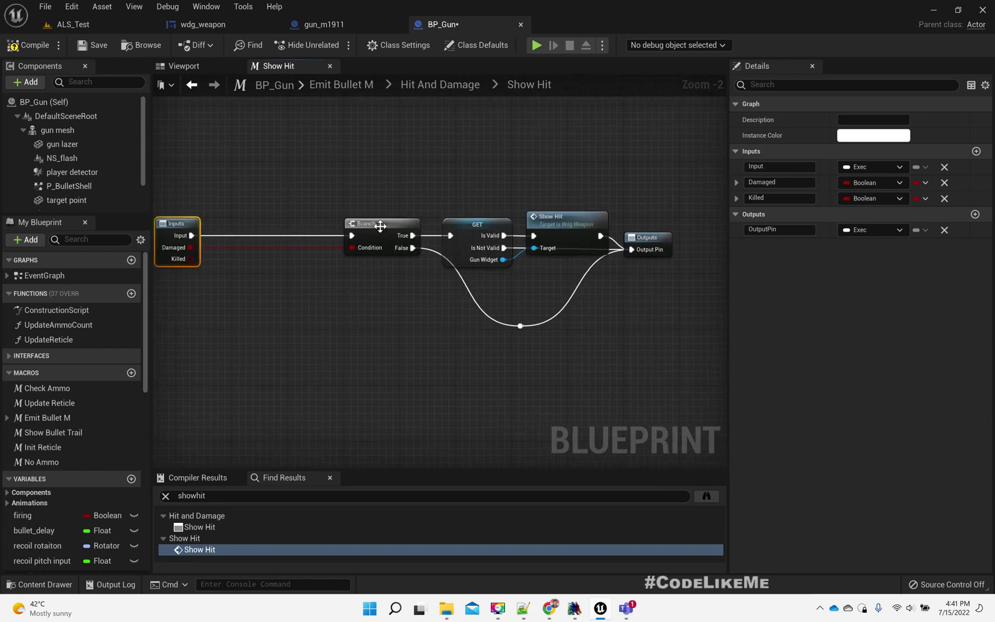
right_click(450, 239)
click(511, 271)
mouse_move(466, 229)
mouse_down()
mouse_move(372, 154)
mouse_move(299, 165)
mouse_up()
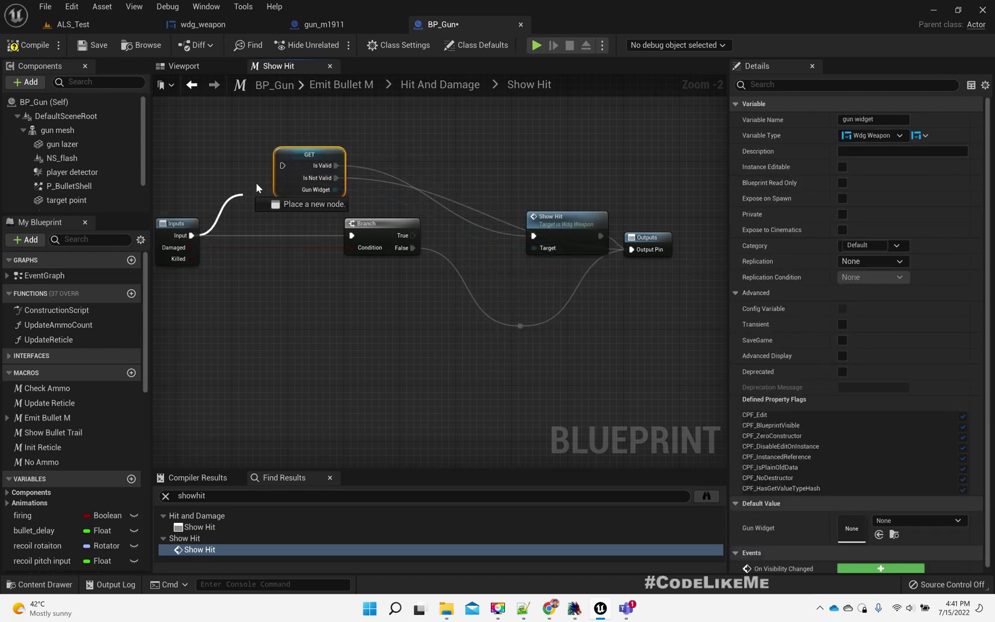
mouse_move(184, 238)
mouse_down()
mouse_move(282, 165)
mouse_move(283, 222)
mouse_move(351, 235)
mouse_move(386, 226)
mouse_move(533, 236)
mouse_up()
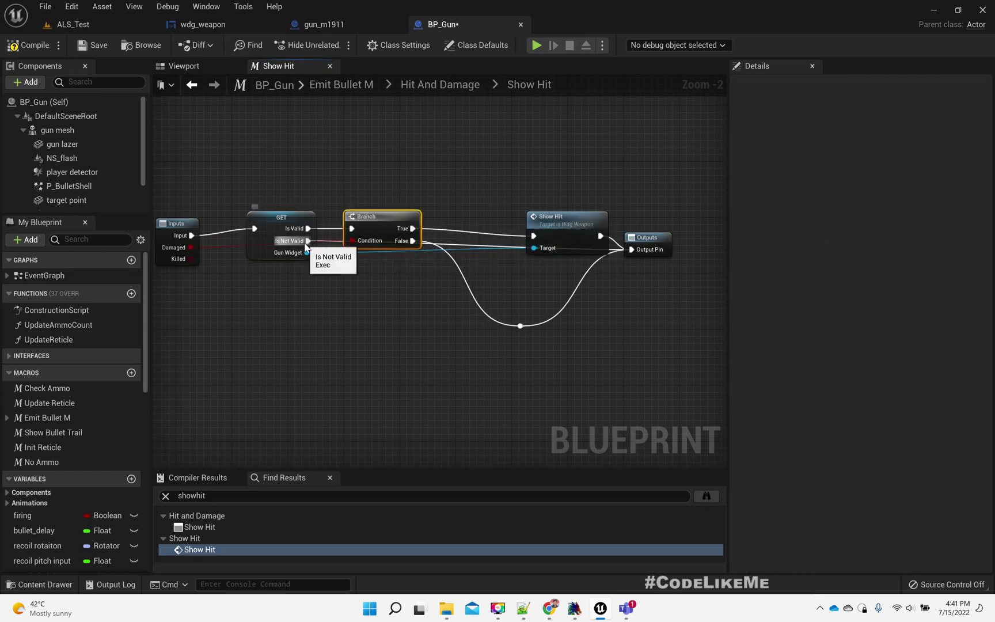
drag(308, 241, 520, 326)
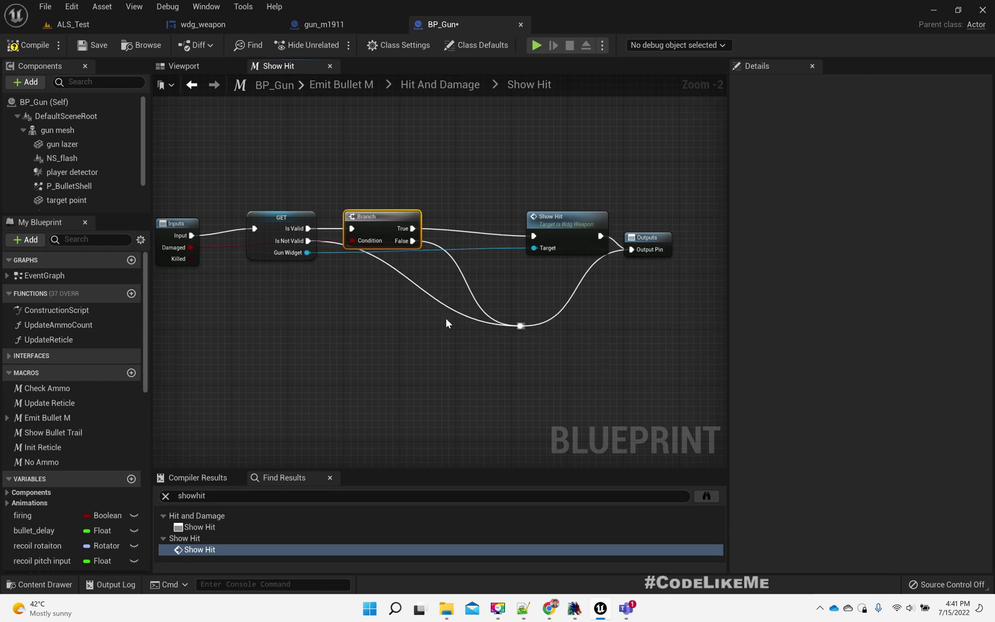
Step: Straighten GET, Branch, Show Hit and Outputs into one aligned row
drag(270, 227, 270, 234)
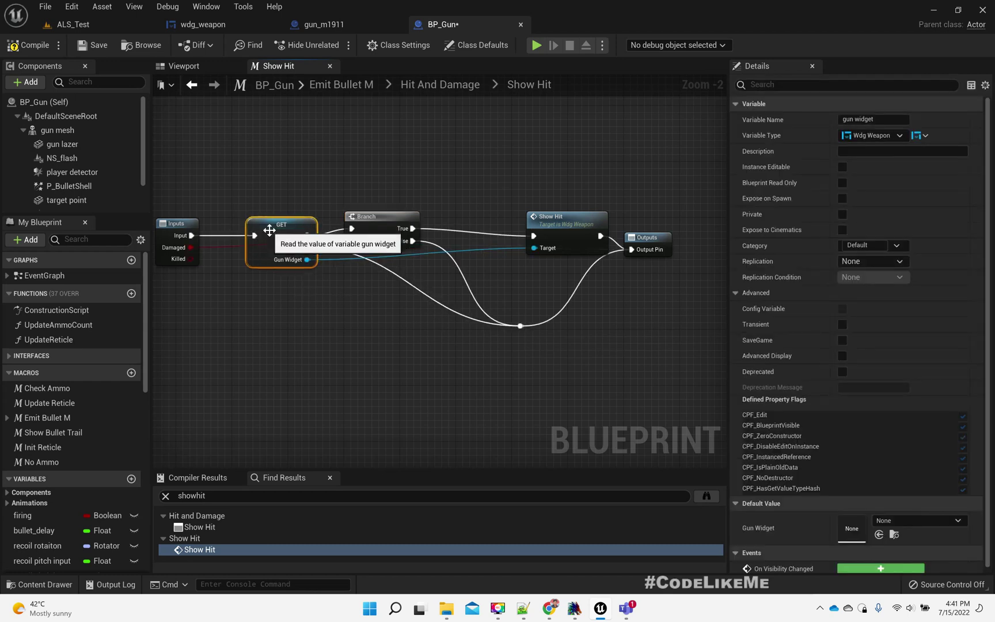
scroll(330, 197, down, 2)
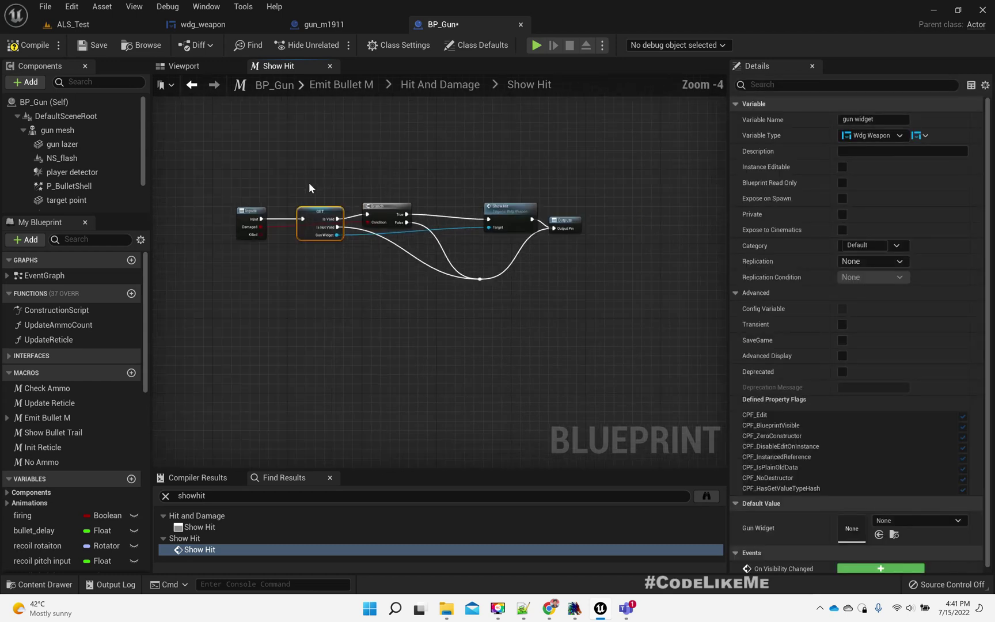
drag(308, 187, 586, 247)
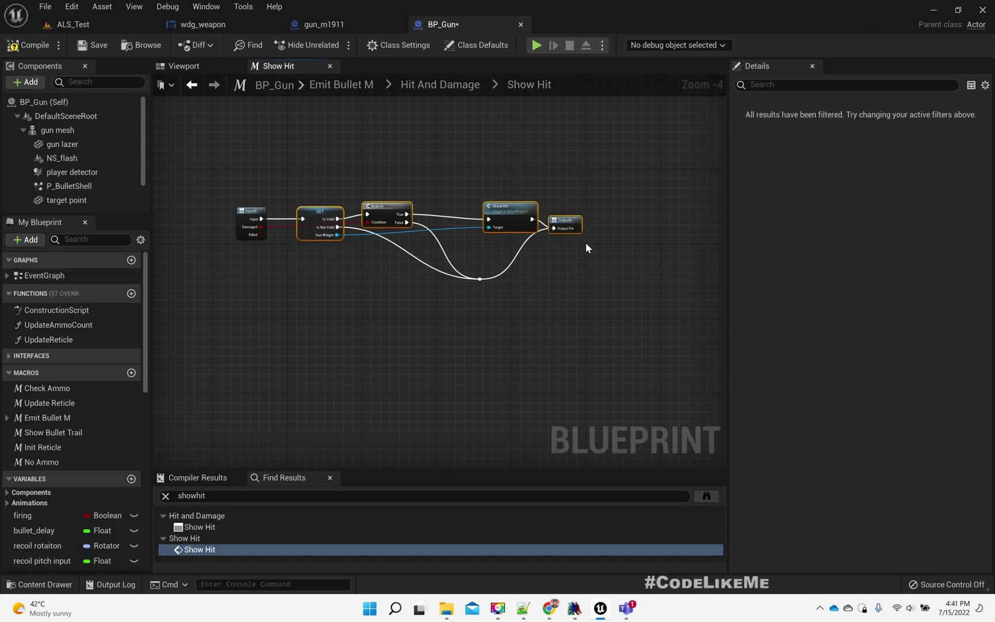
key(q)
click(319, 267)
scroll(326, 276, up, 1)
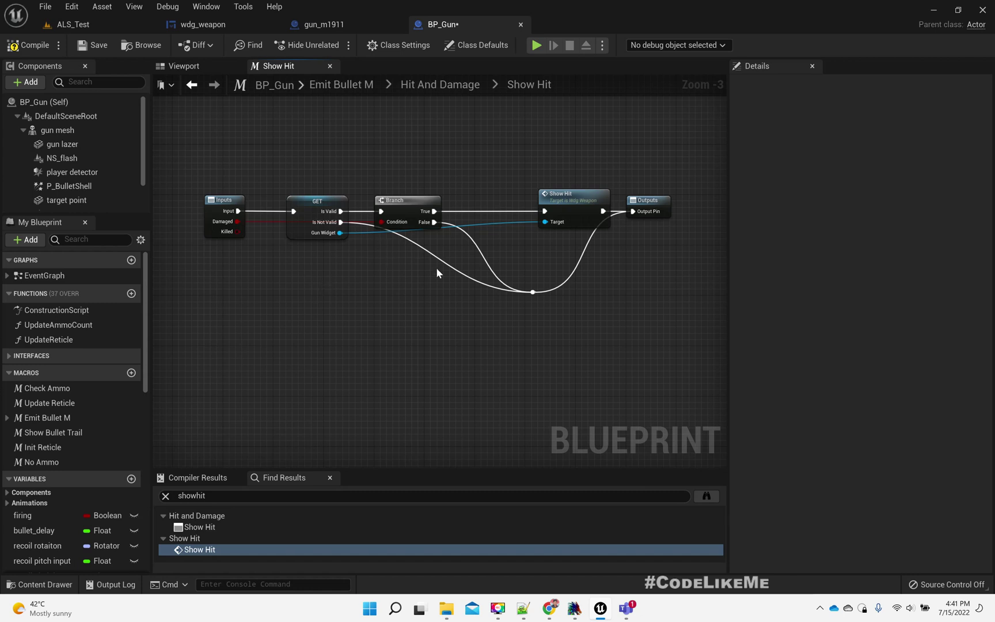
scroll(543, 249, up, 3)
Step: Shift Branch, Show Hit and Outputs right to make room in the graph
click(530, 182)
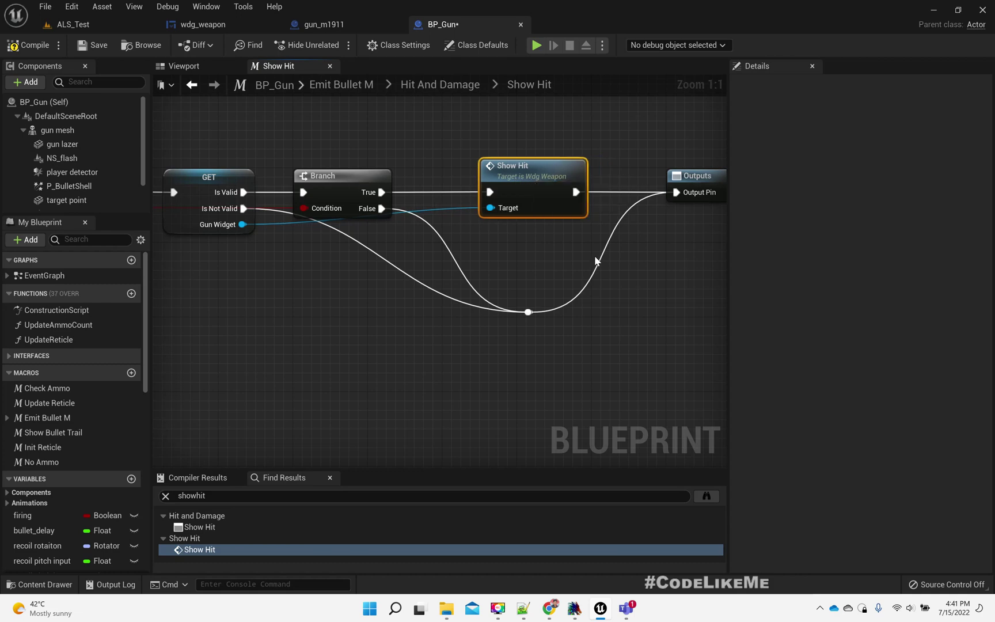
scroll(592, 268, down, 3)
scroll(468, 279, down, 1)
drag(320, 191, 560, 316)
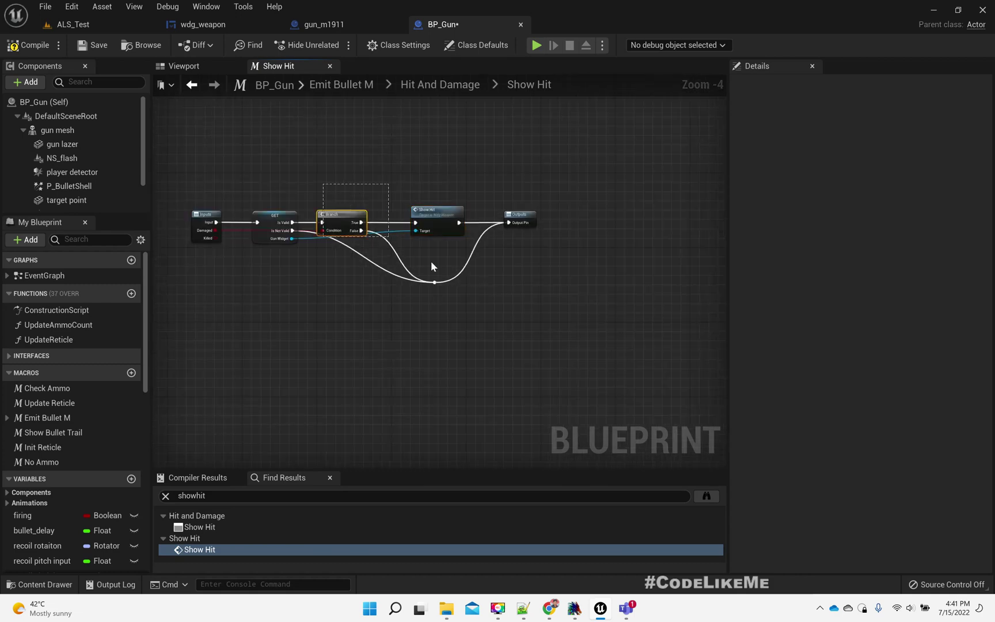
drag(333, 218, 413, 219)
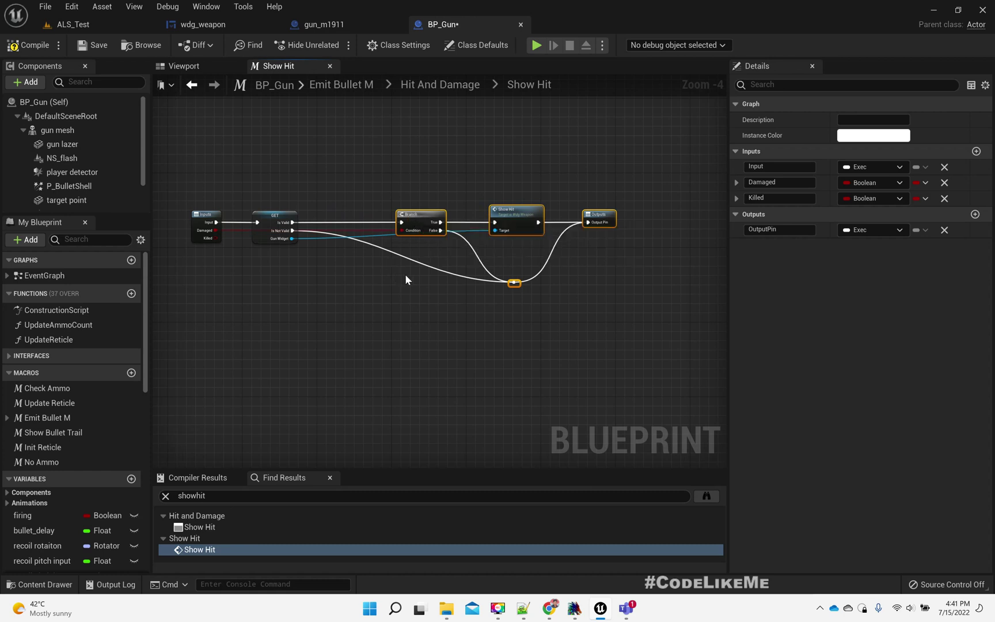
scroll(394, 291, up, 1)
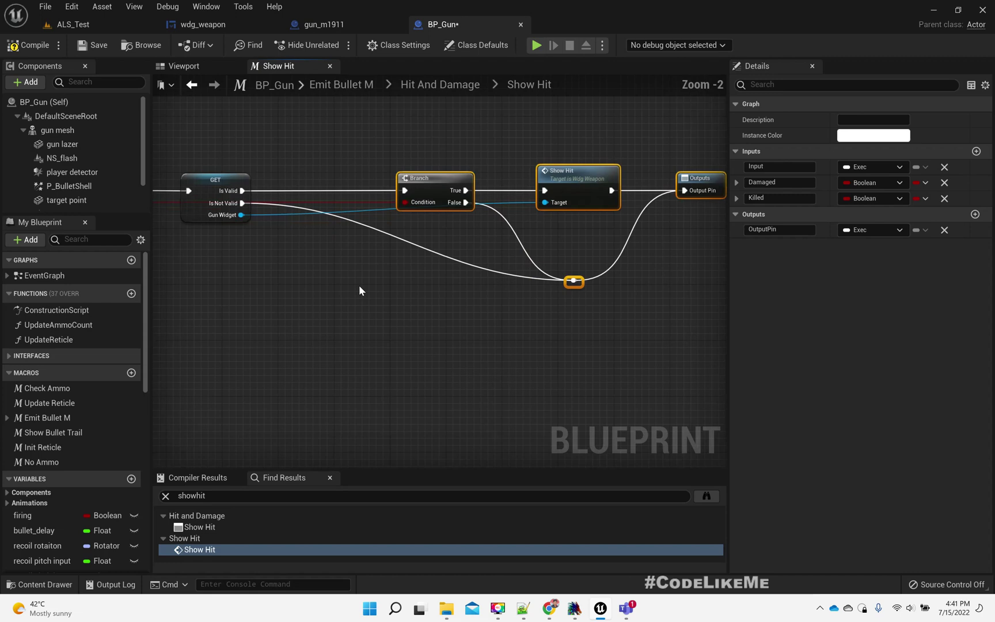
scroll(358, 287, up, 1)
drag(214, 188, 411, 246)
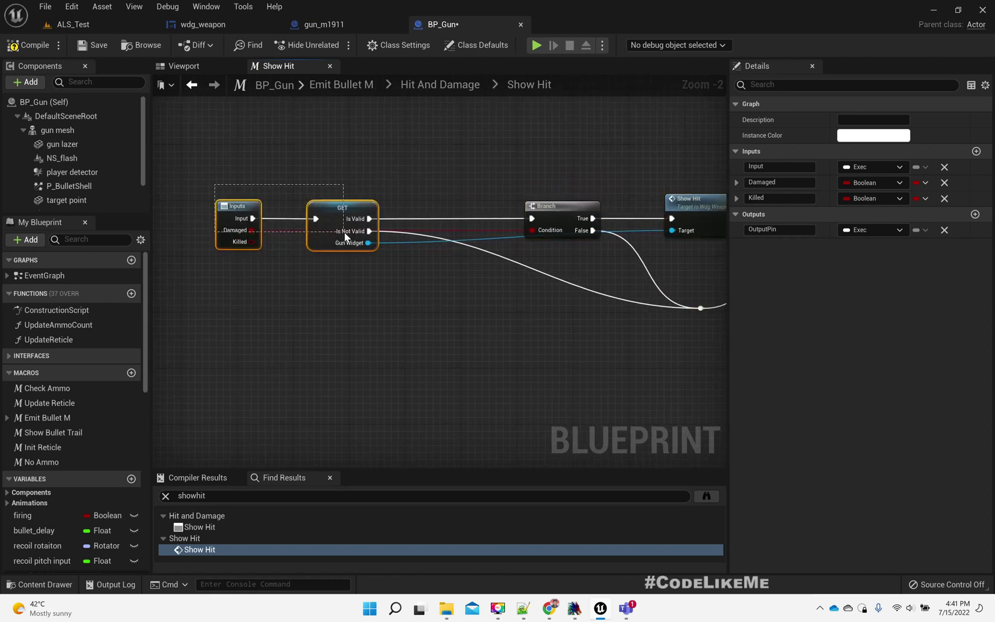
right_drag(411, 246, 292, 224)
click(291, 223)
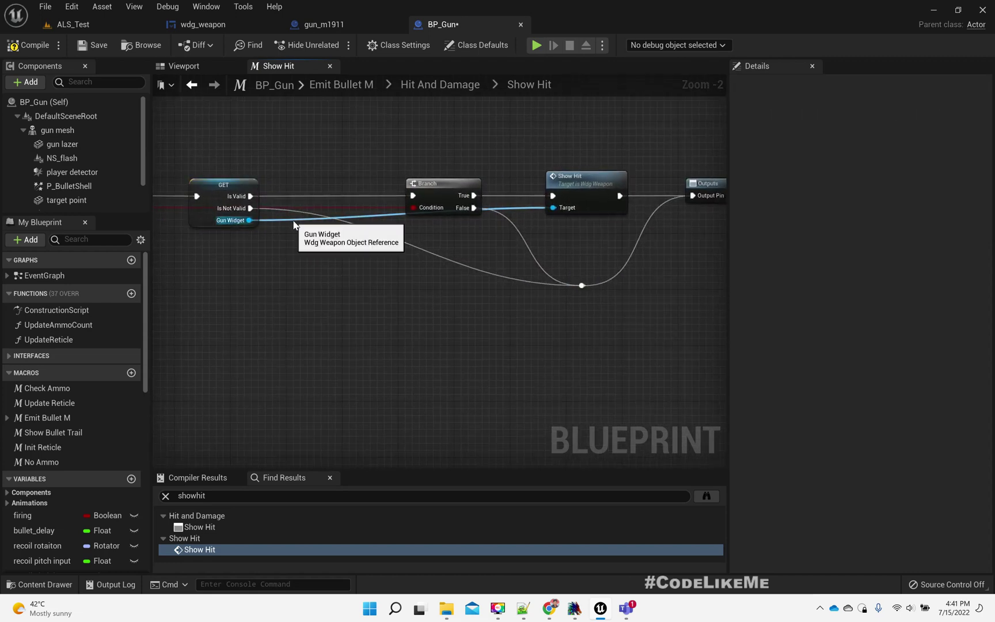
Step: Add two bend points on the Gun Widget wire and drop them below the nodes
double_click(293, 222)
drag(297, 226, 299, 333)
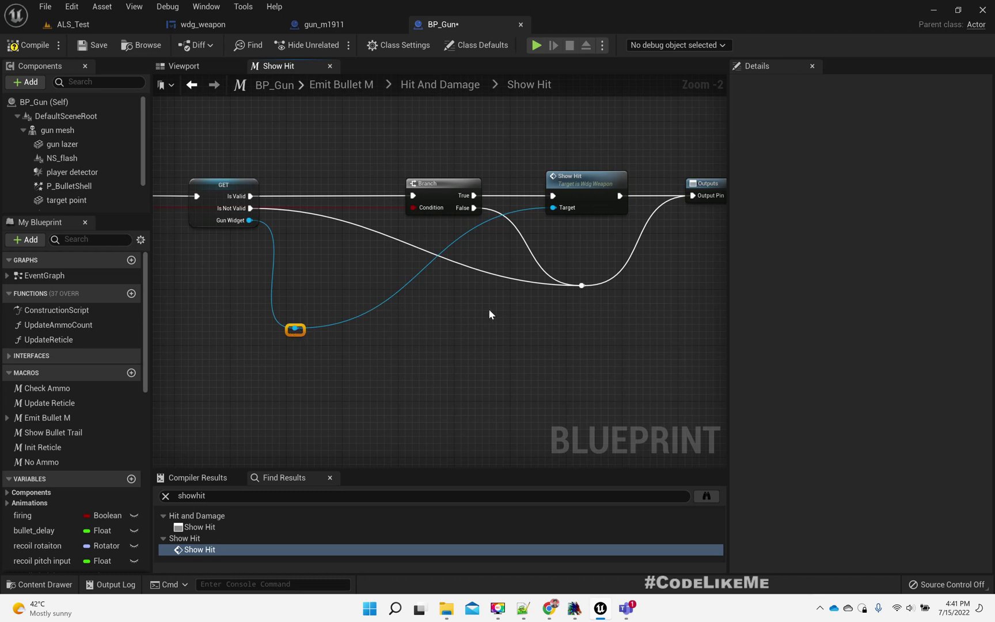
click(417, 272)
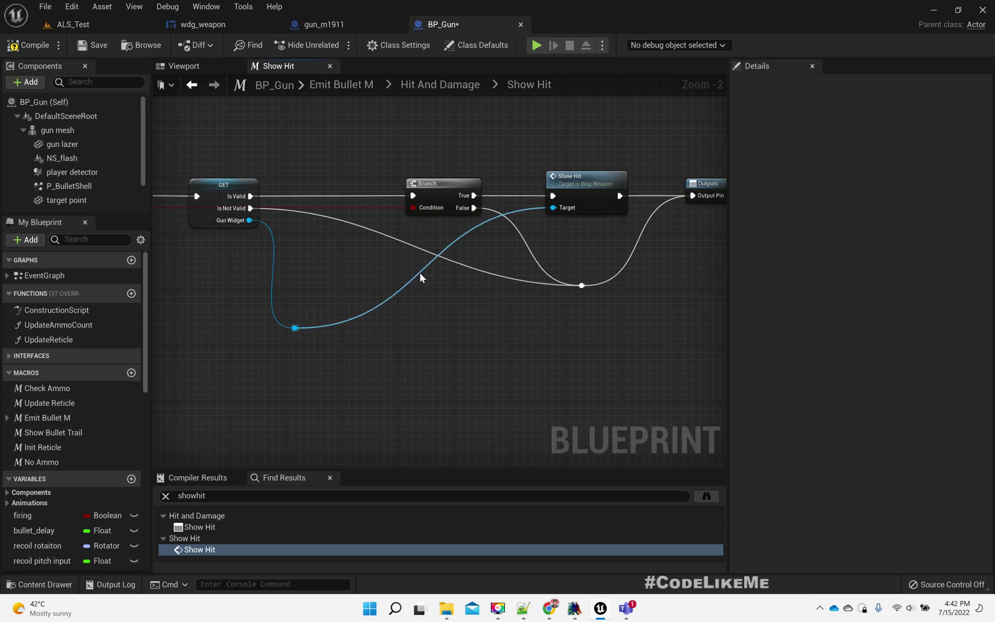
double_click(419, 272)
drag(421, 274, 461, 314)
drag(422, 277, 509, 333)
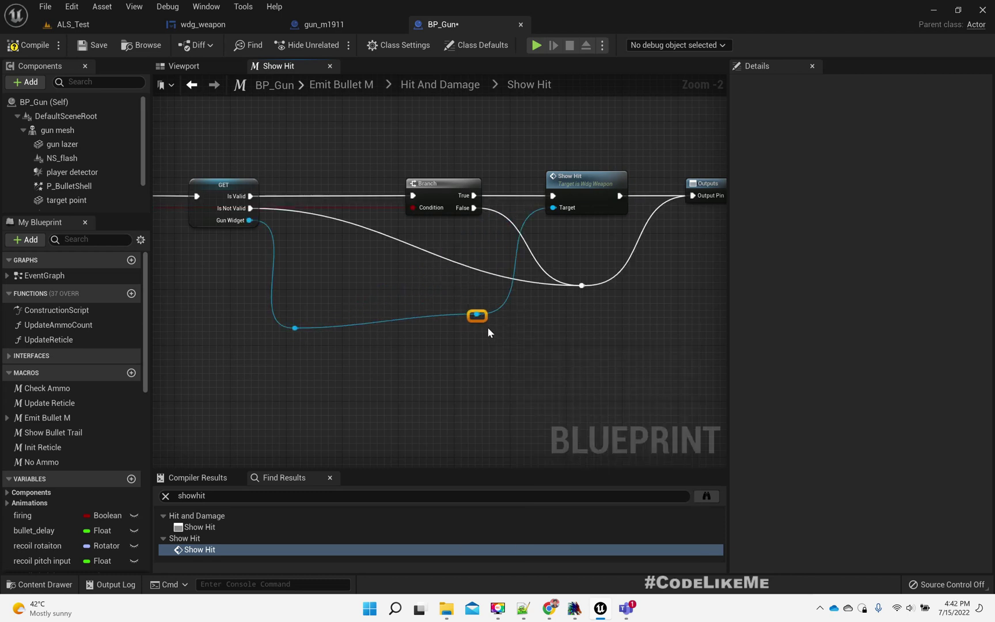
drag(276, 297, 582, 391)
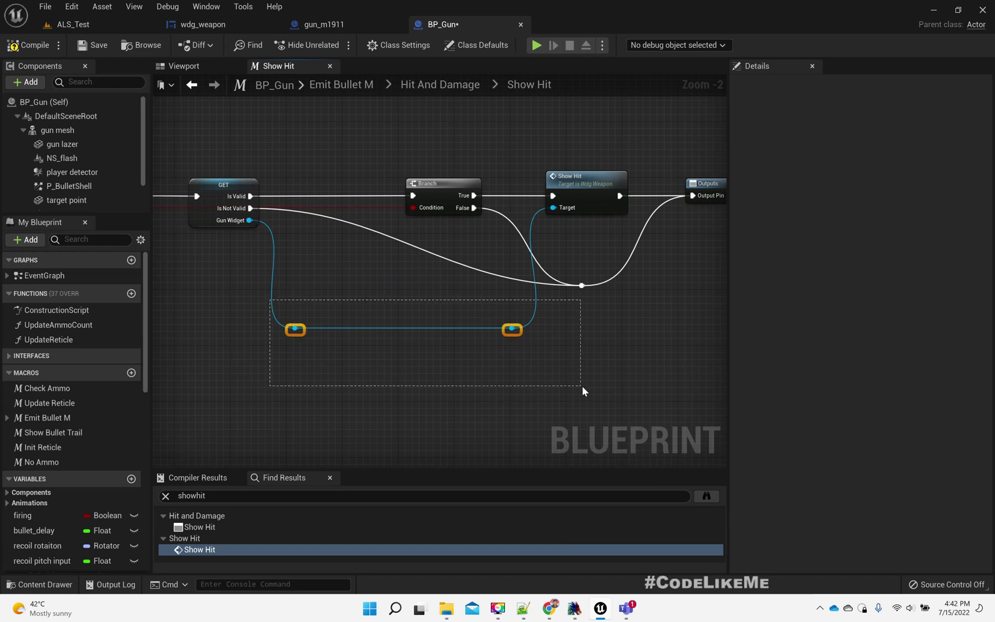
click(388, 287)
Step: Move Inputs and GET left, push the left bend point further left, and drag from Killed
right_drag(384, 285, 537, 322)
mouse_move(281, 200)
mouse_down()
mouse_move(363, 234)
mouse_move(313, 223)
mouse_up()
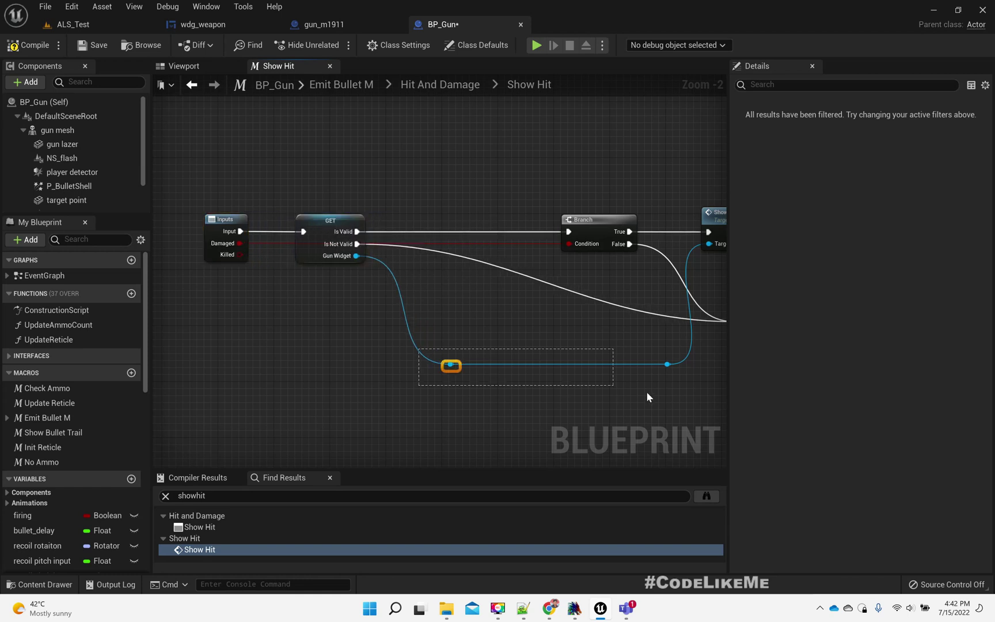
drag(433, 357, 665, 393)
click(465, 373)
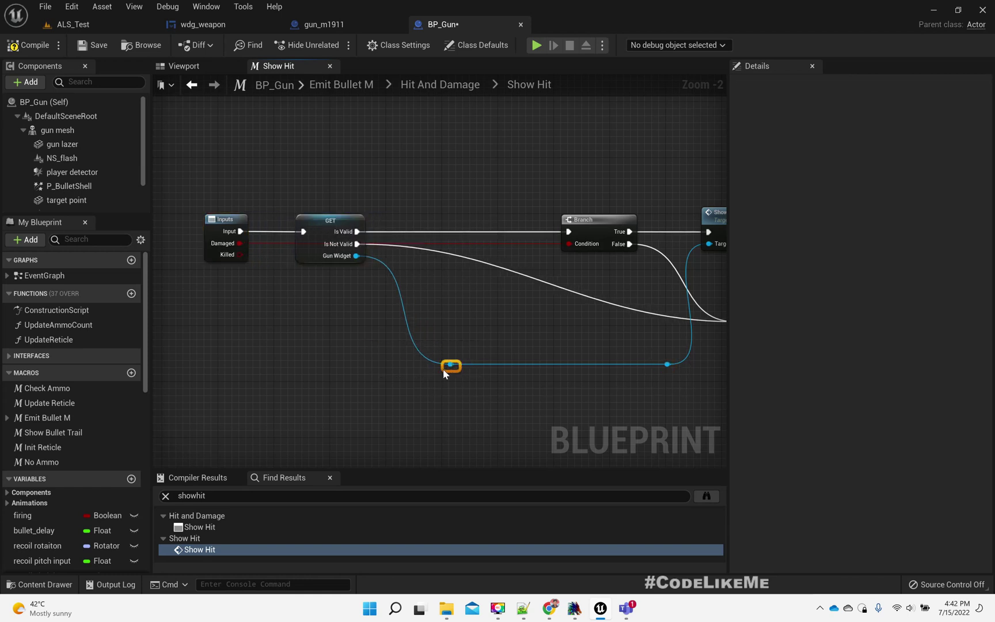
drag(443, 372, 393, 370)
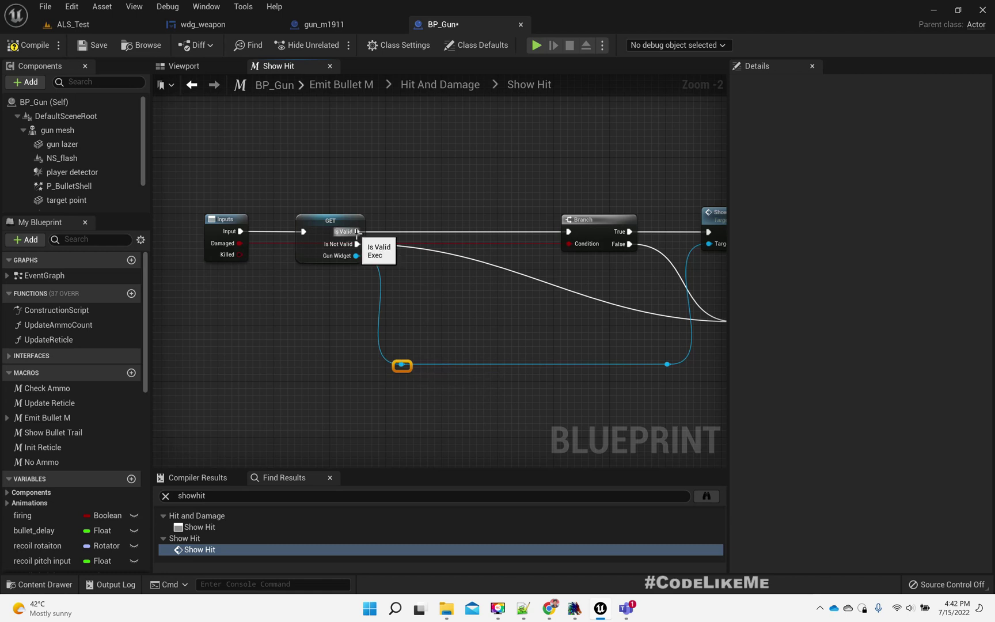
drag(357, 232, 442, 237)
click(248, 264)
drag(240, 255, 421, 296)
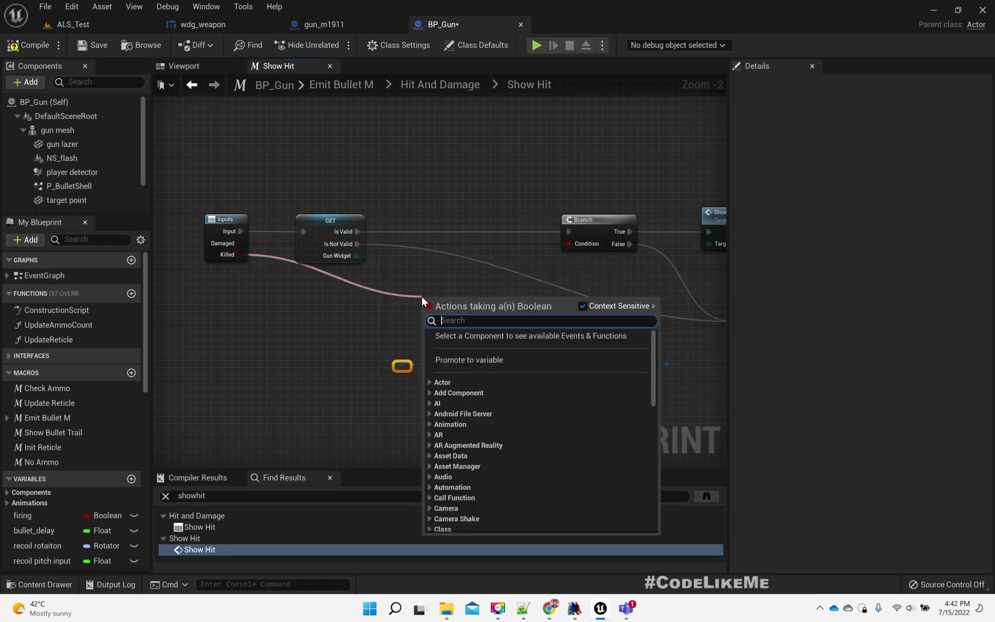
text(branch)
Step: Add a Branch on Killed, fed by Is Valid, with False leading to the original Branch
key(Return)
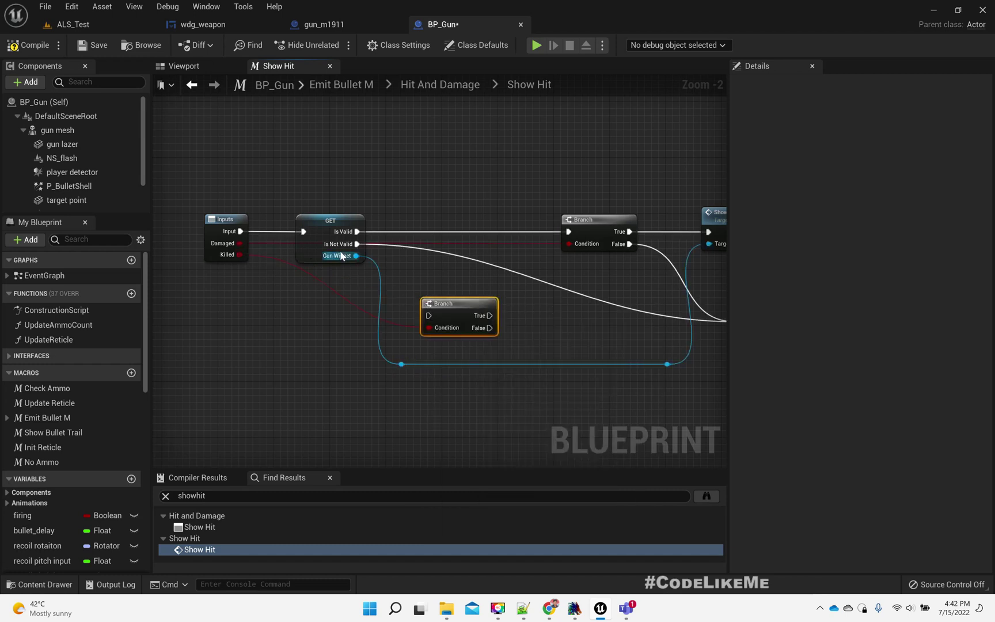
mouse_move(357, 232)
mouse_down()
mouse_move(430, 314)
mouse_move(420, 226)
mouse_up()
right_drag(460, 303, 404, 294)
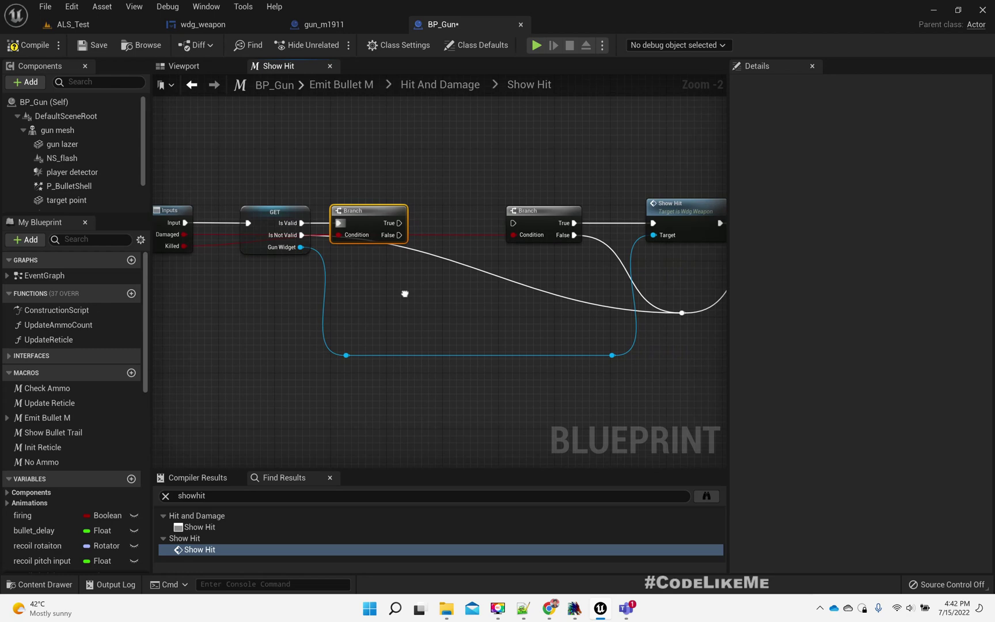
drag(398, 234, 513, 223)
Step: Add a Show Cross call on the weapon widget that runs when Killed is true
right_drag(421, 303, 389, 377)
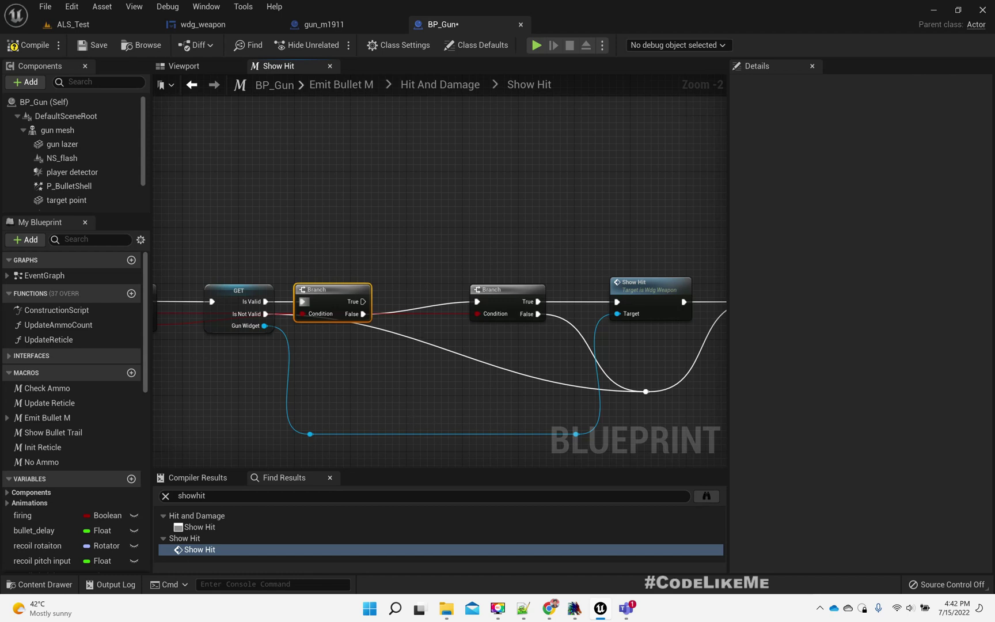
right_drag(358, 433, 380, 402)
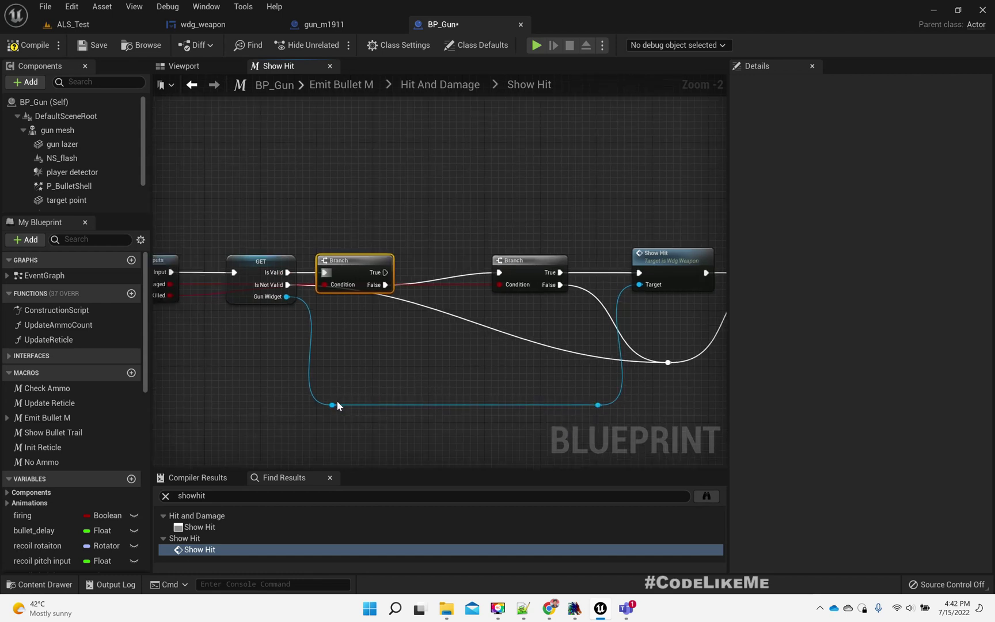
mouse_move(332, 404)
mouse_down()
mouse_move(443, 338)
mouse_move(416, 349)
mouse_up()
text(show)
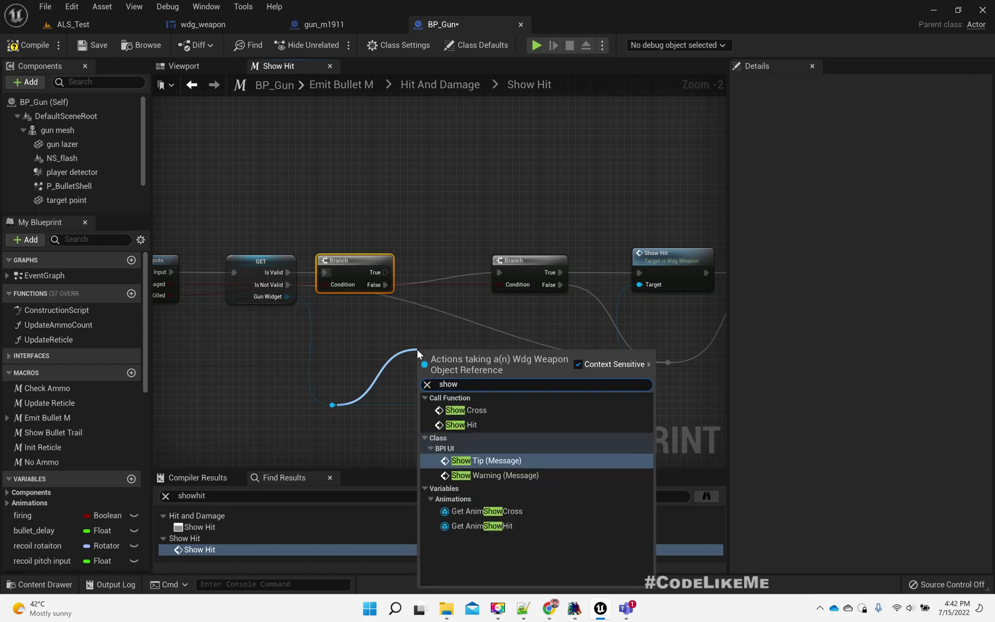
text( c)
key(Return)
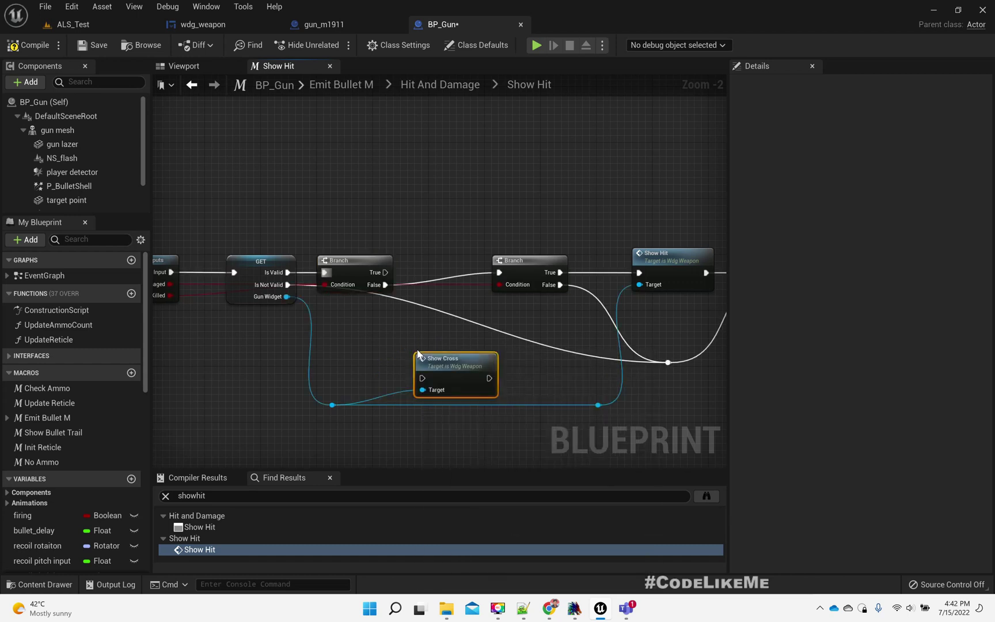
drag(439, 378, 439, 210)
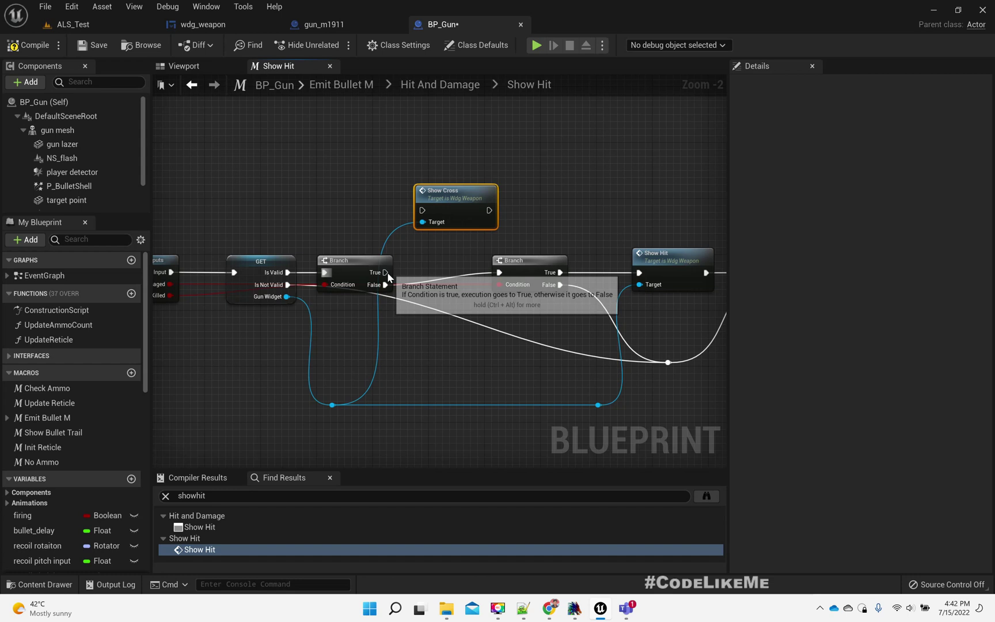
drag(386, 272, 422, 210)
Step: Connect Show Cross's exit to the merge point before Outputs and nudge the original Branch down
right_drag(500, 218, 384, 215)
mouse_move(363, 214)
mouse_down()
mouse_move(570, 205)
mouse_move(546, 366)
mouse_up()
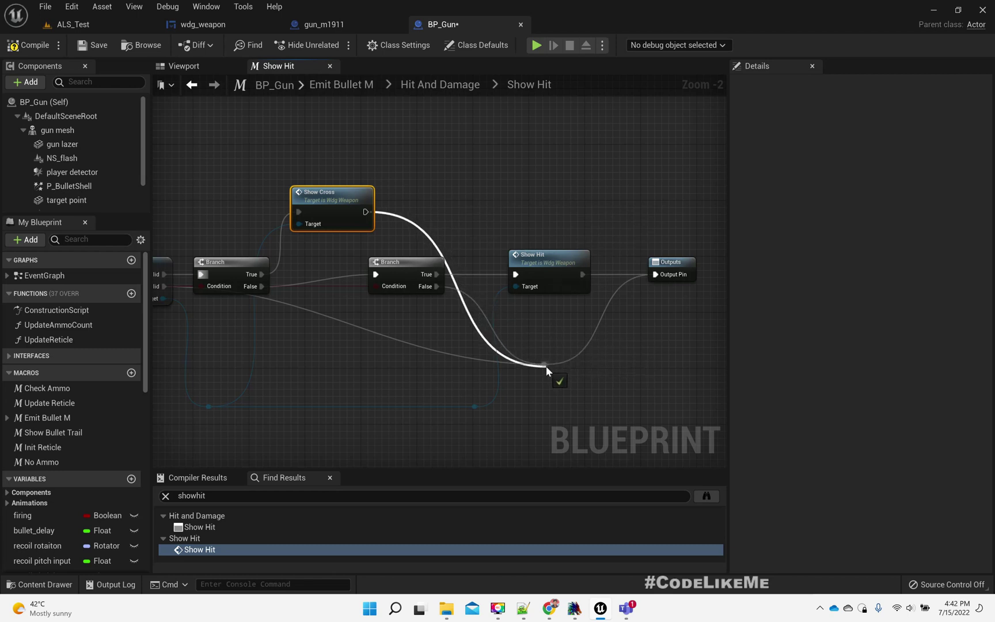
drag(546, 366, 546, 366)
right_drag(362, 344, 466, 304)
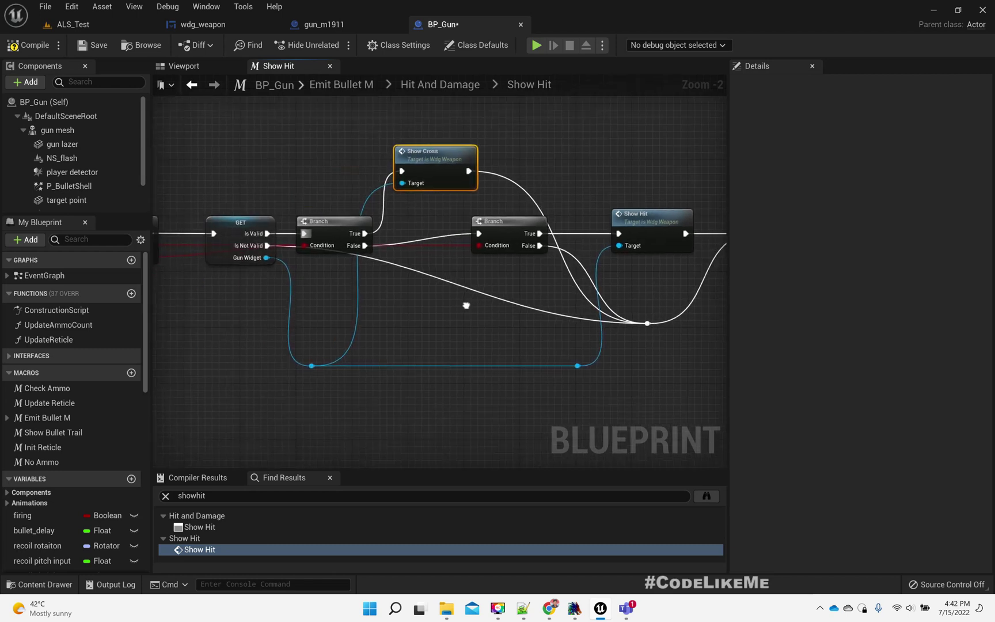
drag(507, 234, 512, 247)
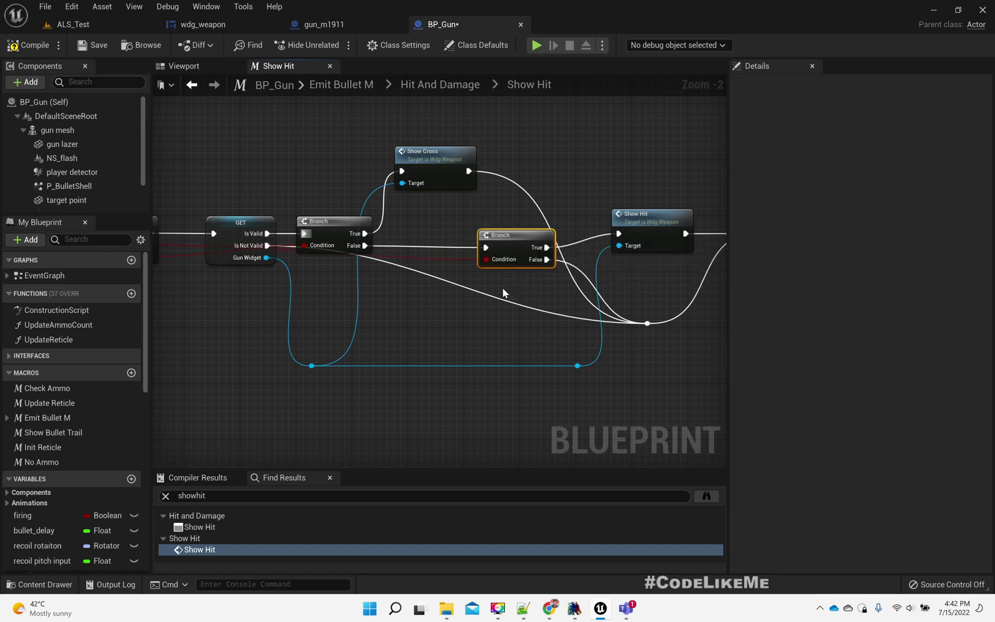
right_drag(491, 281, 395, 280)
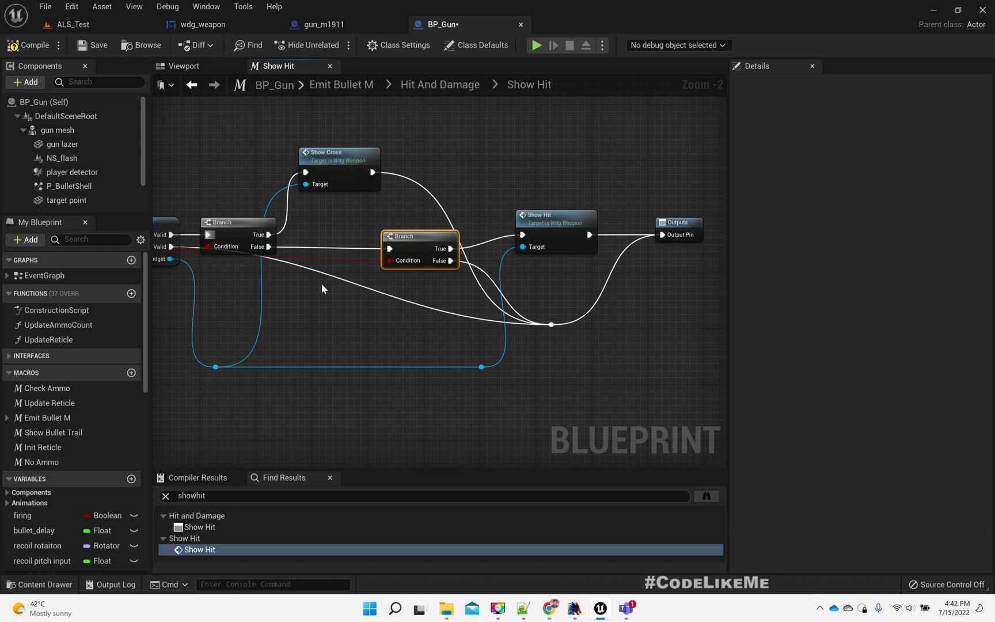
Step: Add a bend point on the Is Not Valid wire and level the two exit-wire bend points
right_drag(326, 297, 433, 297)
double_click(441, 286)
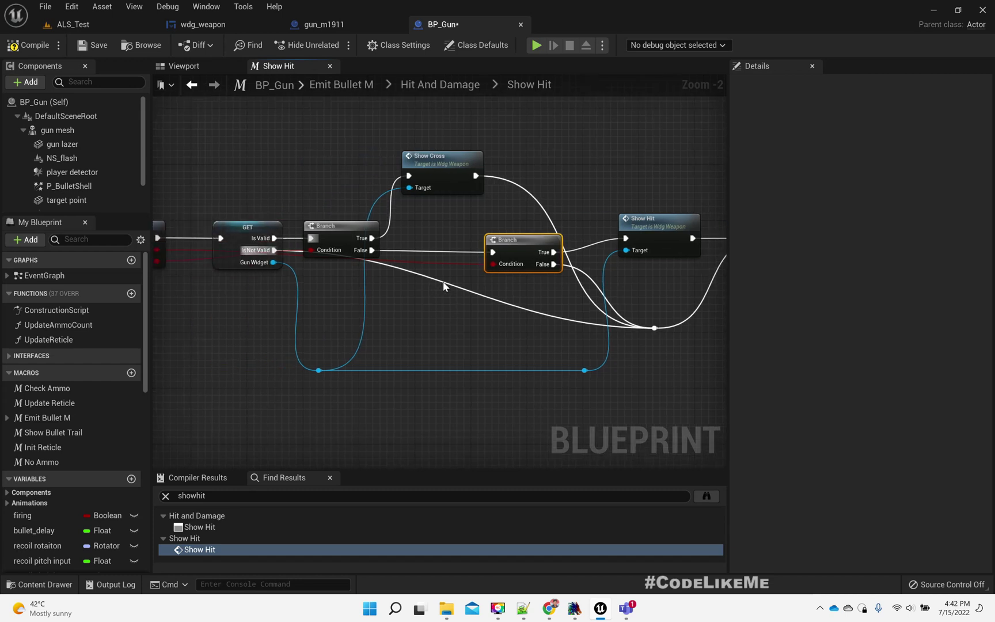
drag(441, 285, 339, 330)
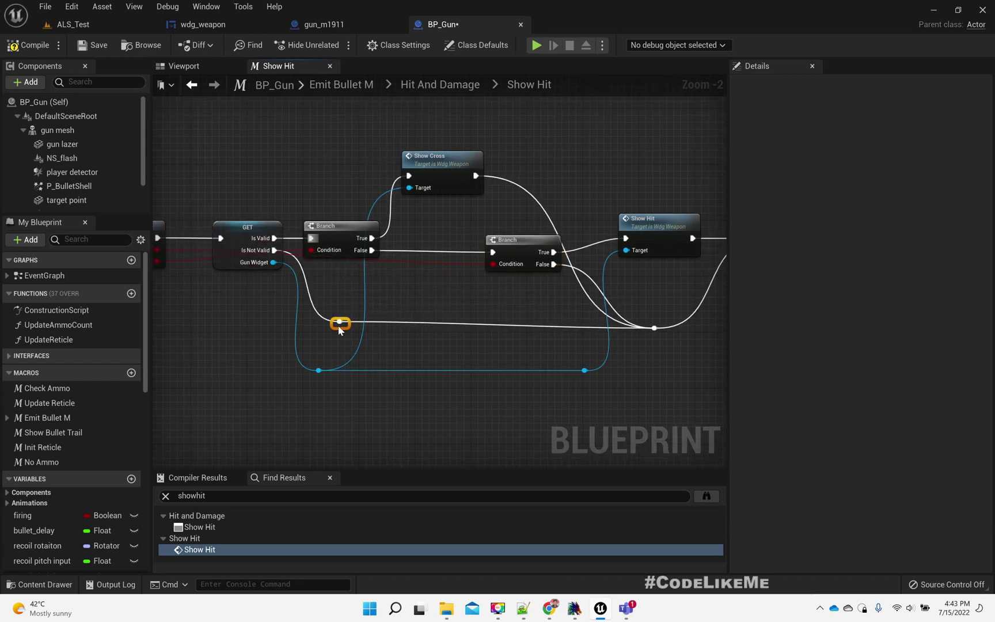
shift+click(654, 328)
key(shift+a)
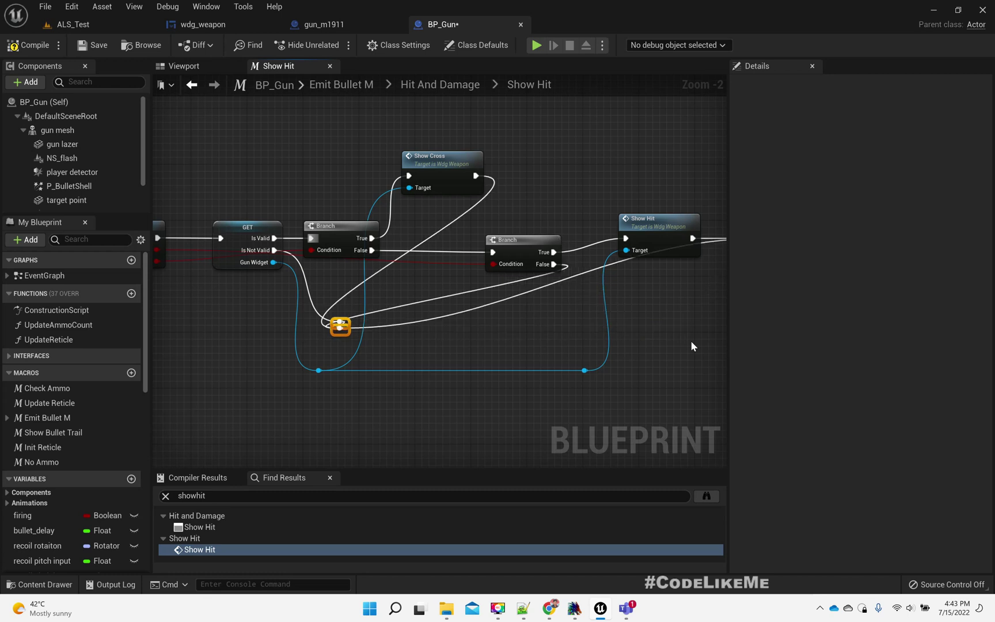
key(ctrl+z)
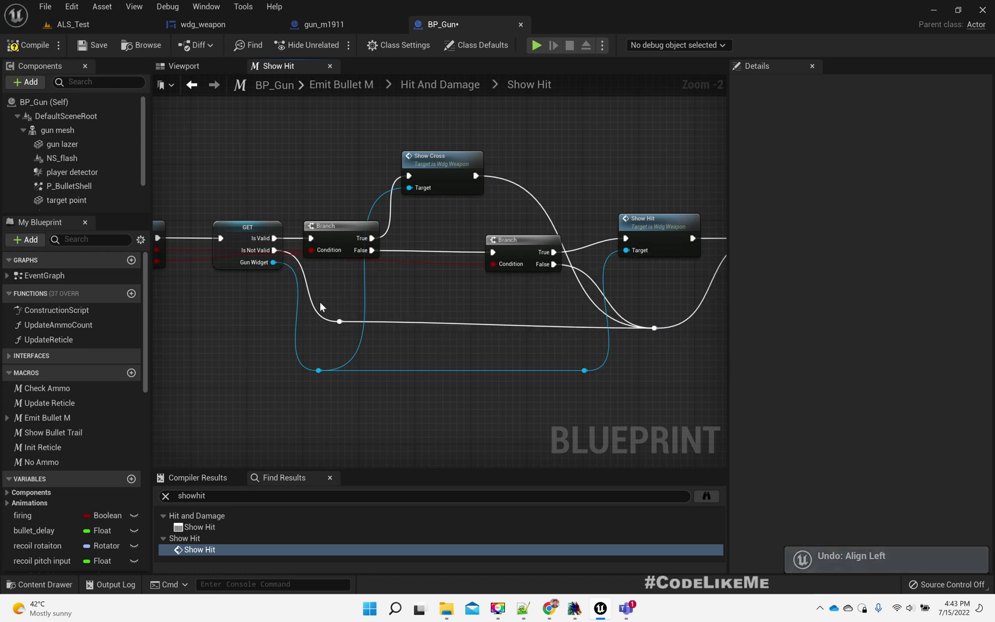
drag(319, 302, 716, 351)
key(shift+w)
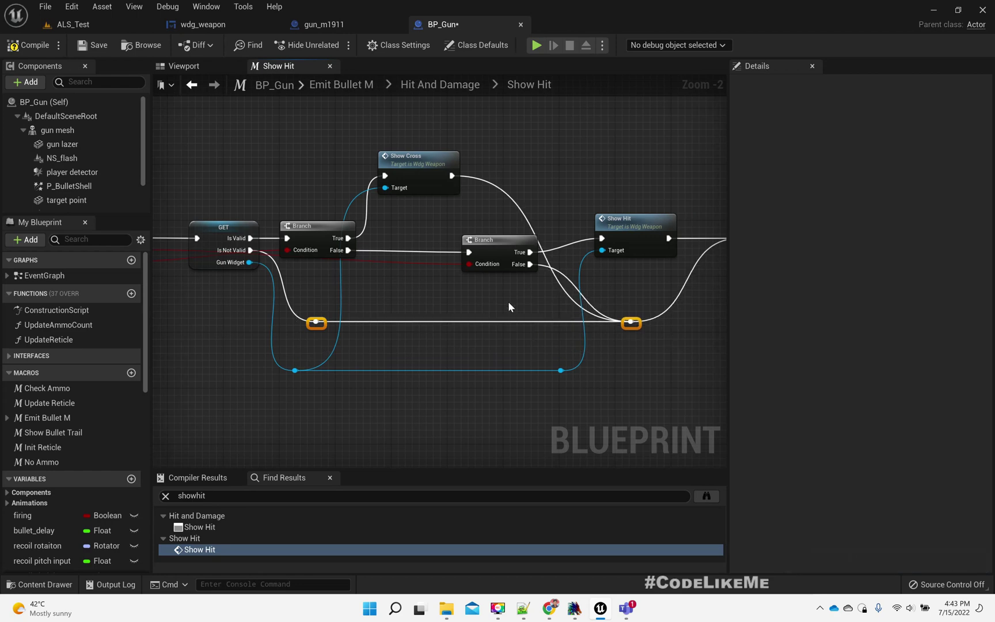
click(509, 307)
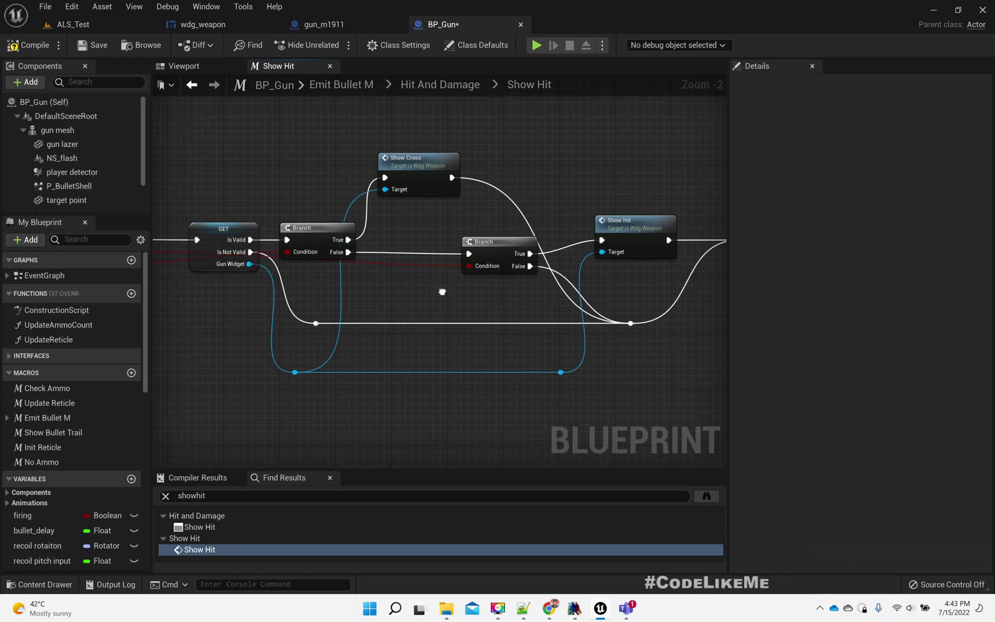
right_drag(443, 289, 532, 292)
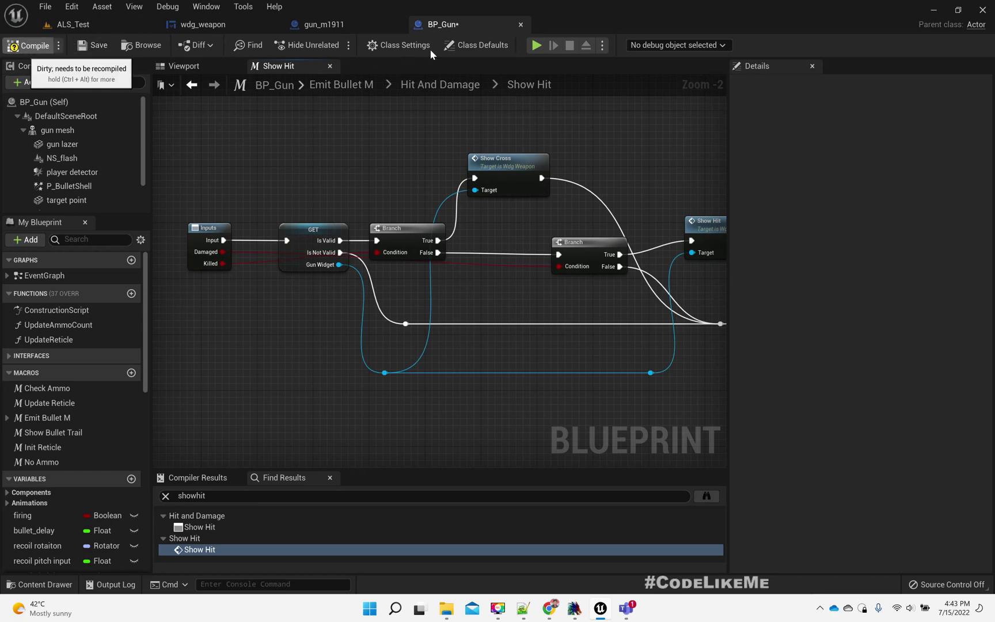
Step: Return to BP_Gun's Hit And Damage graph and select On Bullet Hit
click(439, 83)
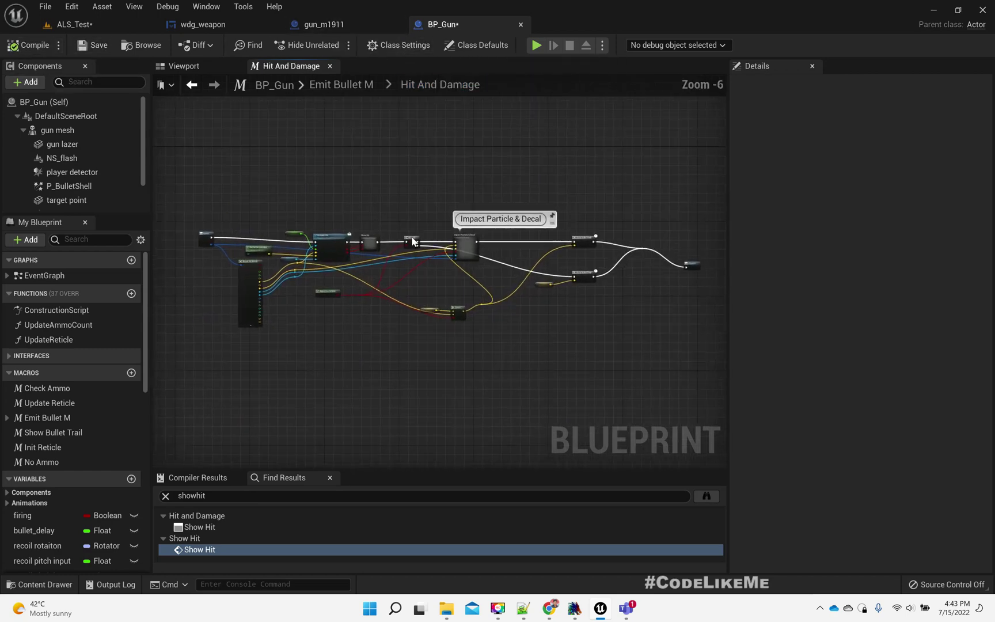
scroll(413, 242, up, 6)
right_drag(368, 200, 501, 178)
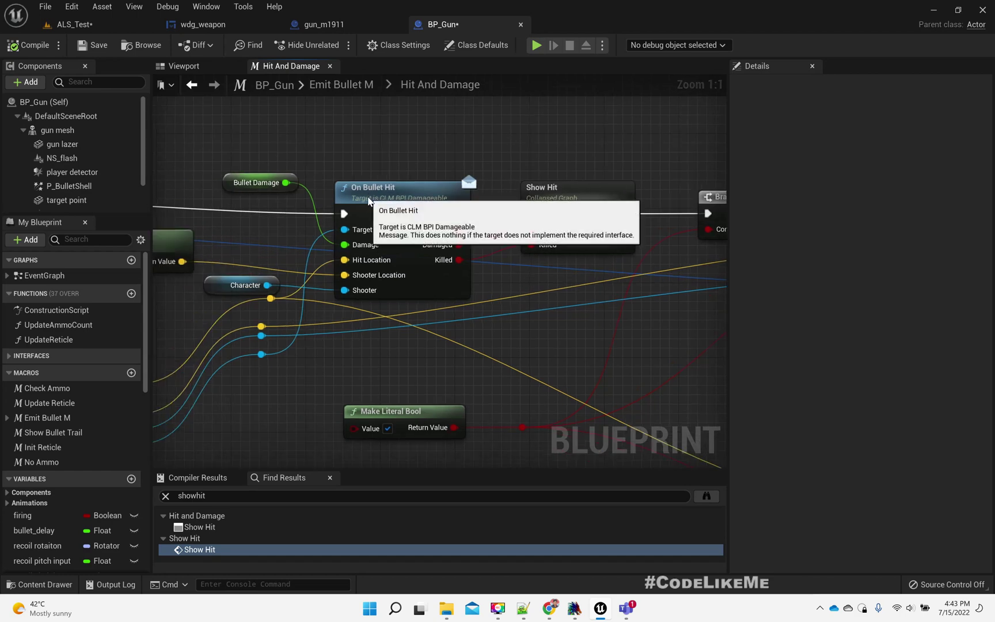
click(368, 200)
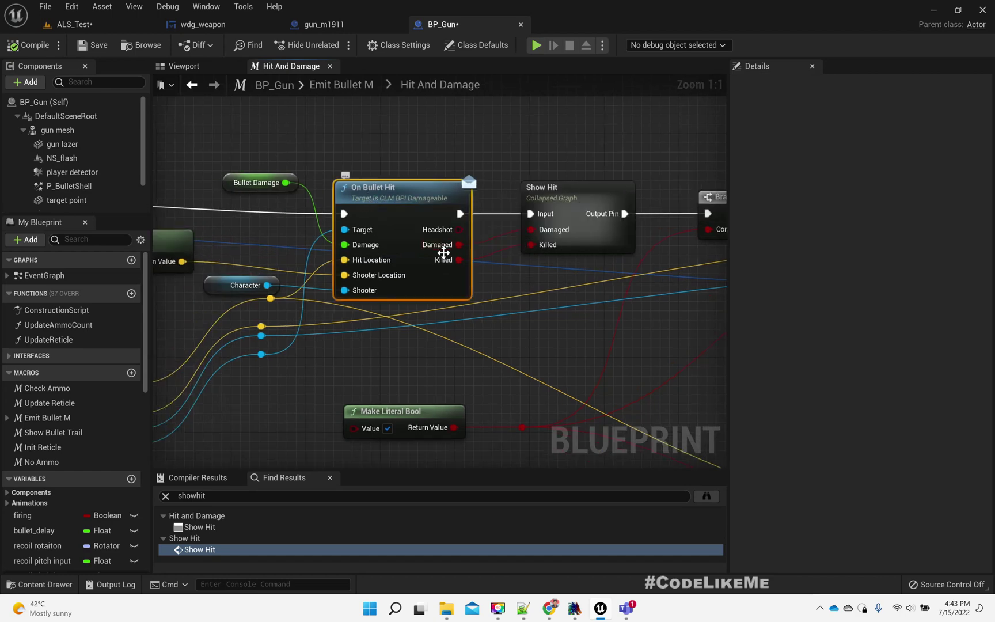
Step: From the player character in ALS_Test, locate and open ALS_AnimMan_CharacterBP
click(107, 29)
mouse_move(319, 150)
right_down()
mouse_move(389, 233)
mouse_move(285, 272)
right_up()
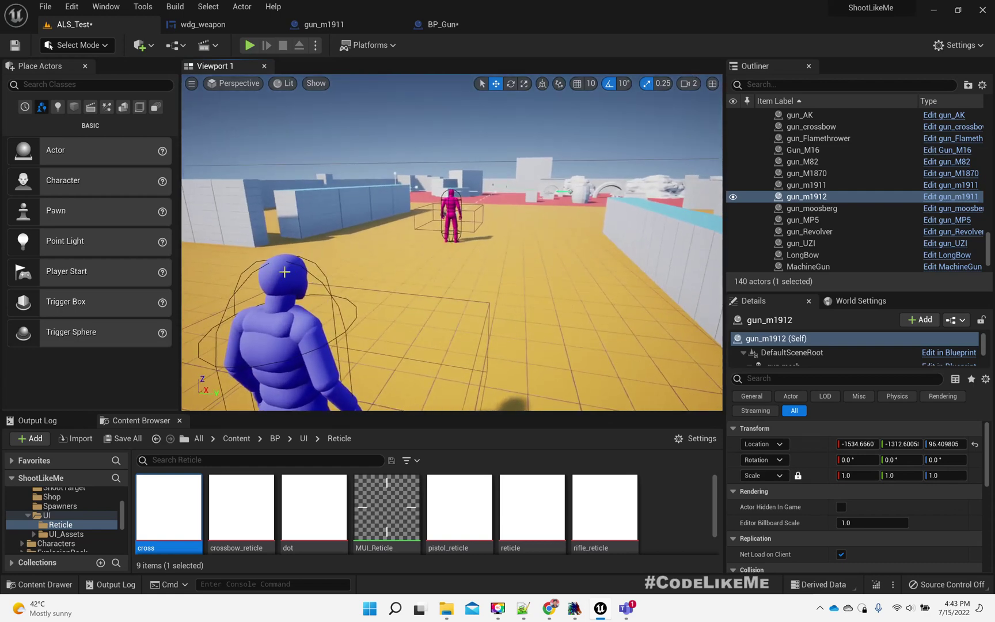
right_click(285, 272)
click(326, 294)
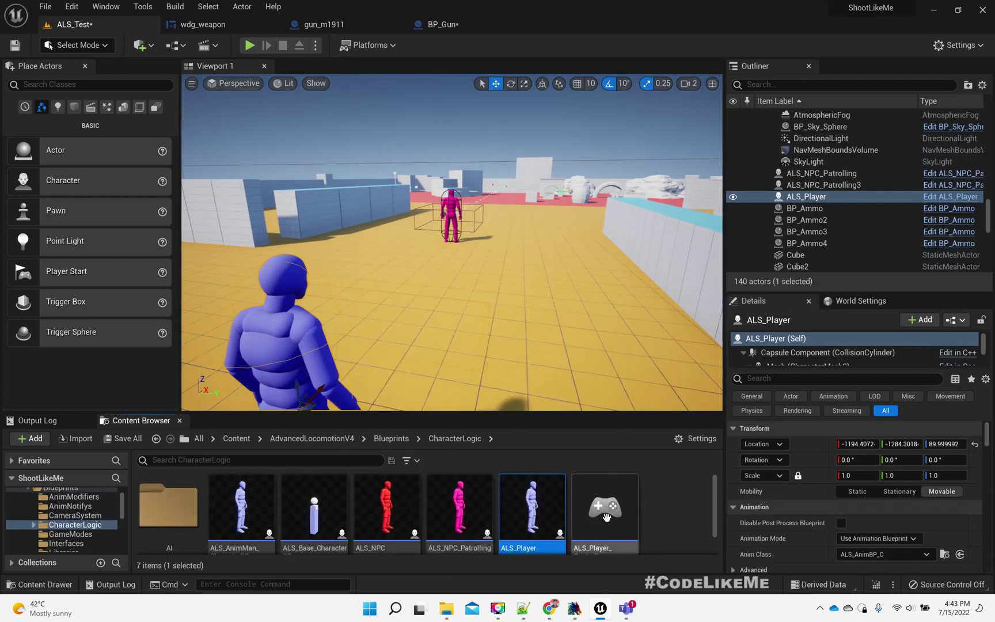
scroll(519, 538, down, 1)
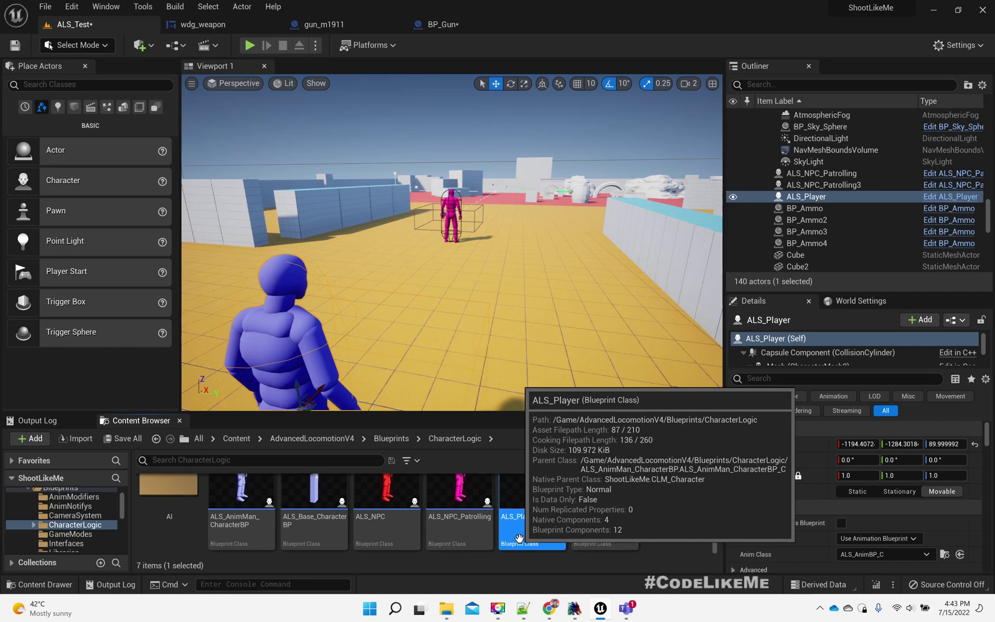
double_click(241, 505)
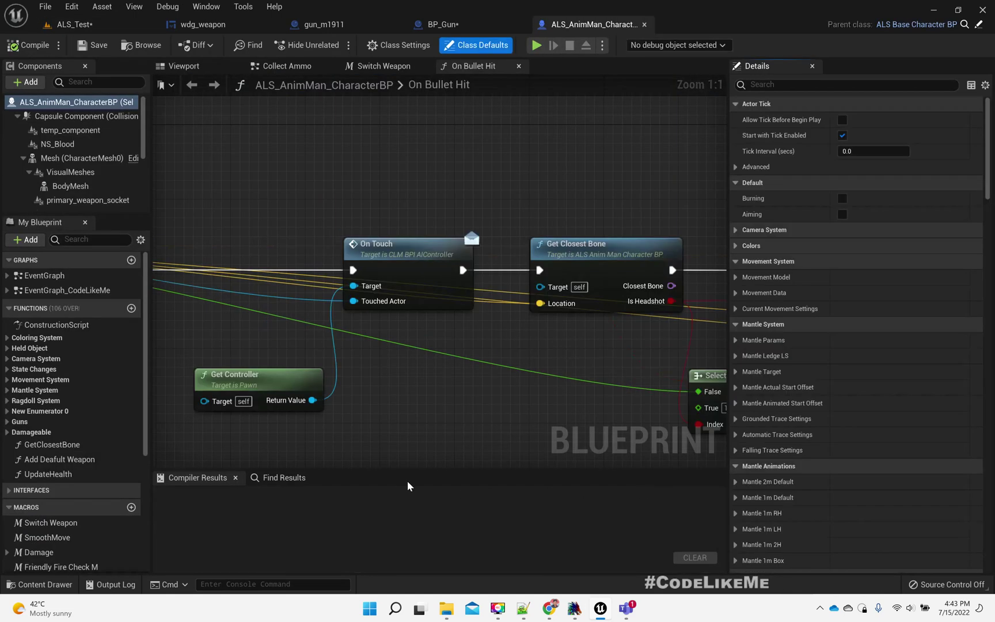
scroll(456, 463, down, 3)
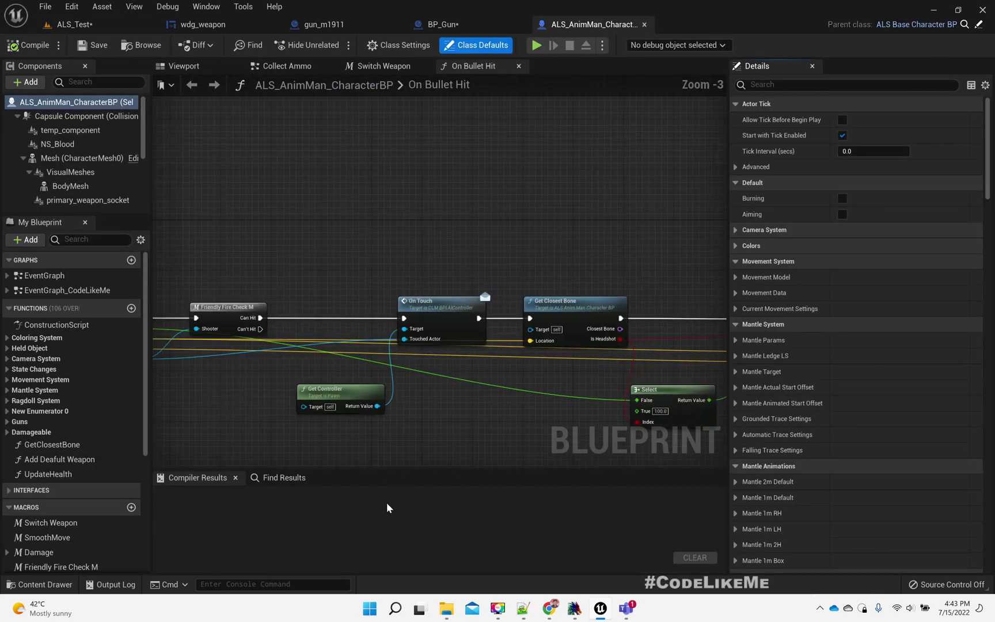
Step: Search the character Blueprint for 'onbull' and open the On Bullet Hit graph
click(280, 477)
text(onbull)
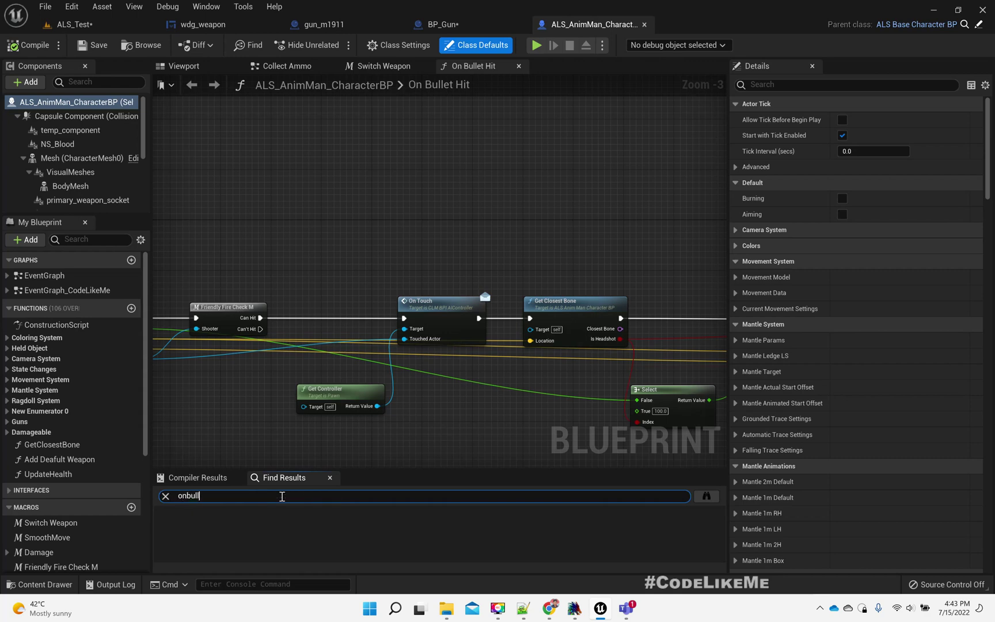
key(Return)
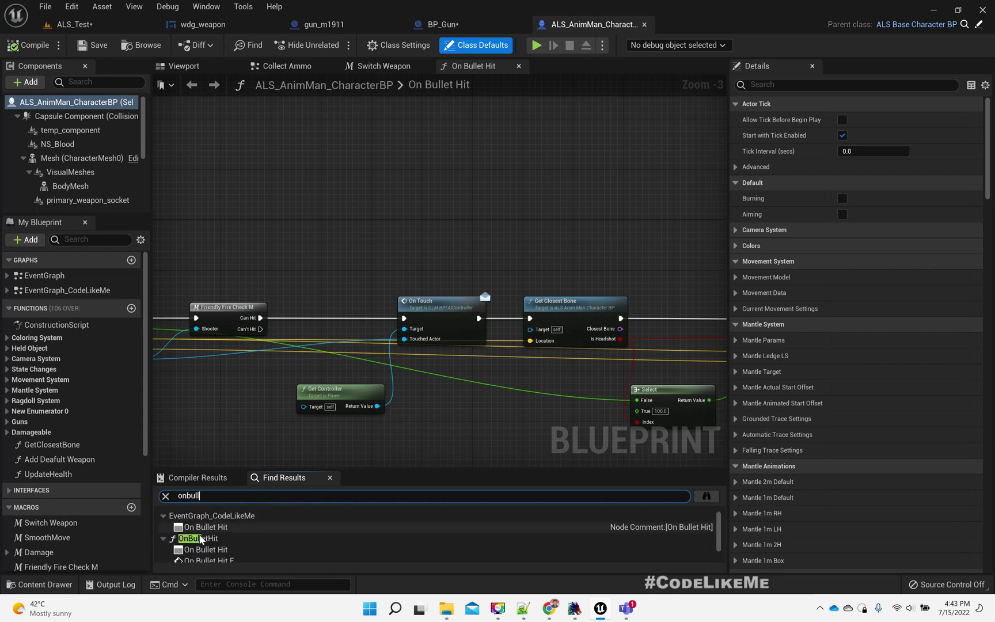
click(198, 538)
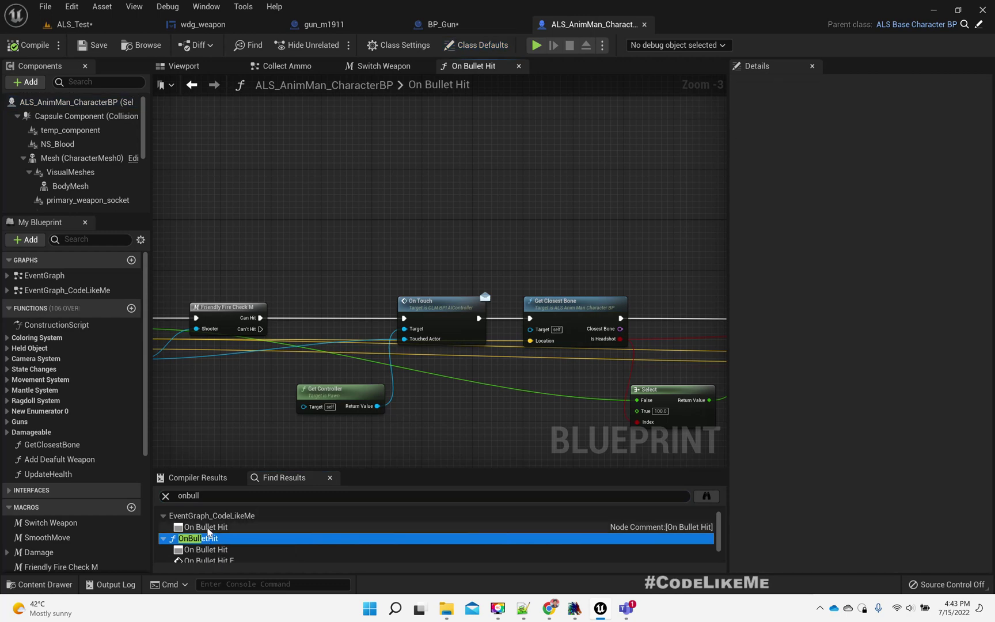
click(233, 527)
double_click(483, 288)
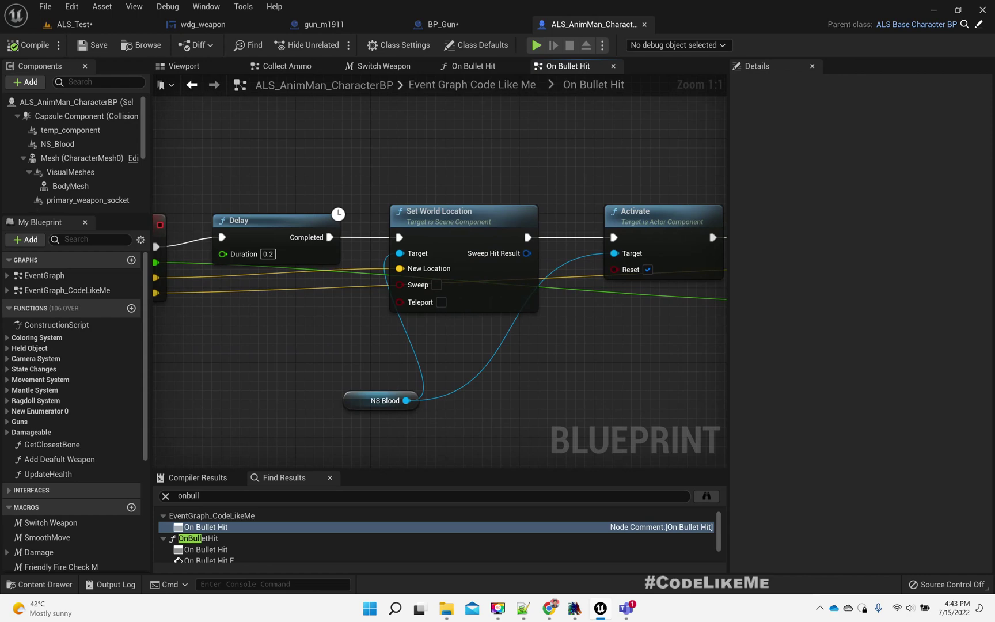
Step: Follow the OnBulletHit function to the OnBulletHit_E event and open its Damage macro
right_drag(573, 347, 248, 298)
click(209, 537)
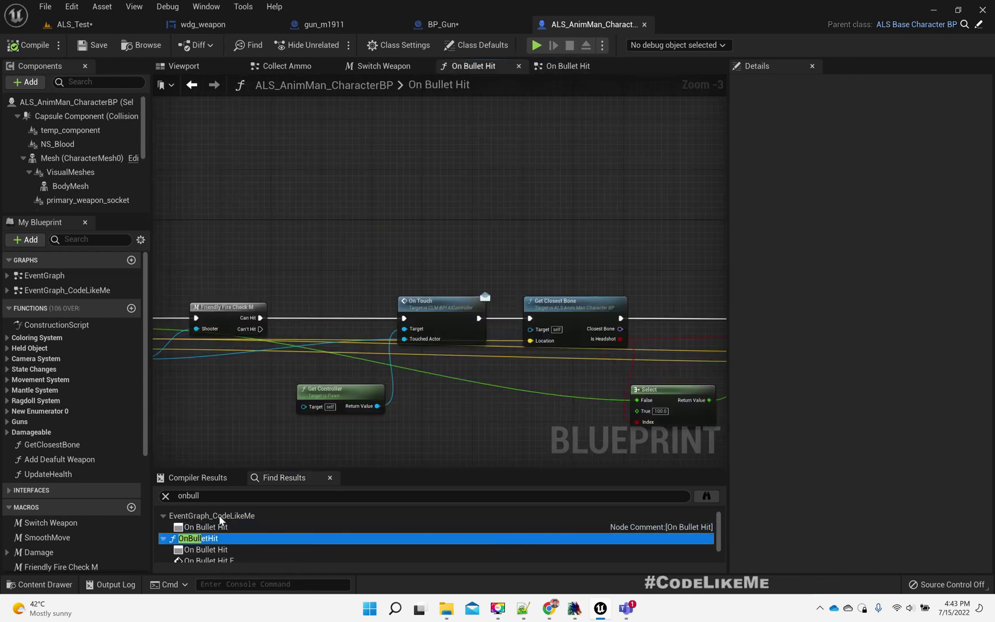
mouse_move(220, 516)
right_down()
mouse_move(232, 366)
mouse_move(560, 360)
right_up()
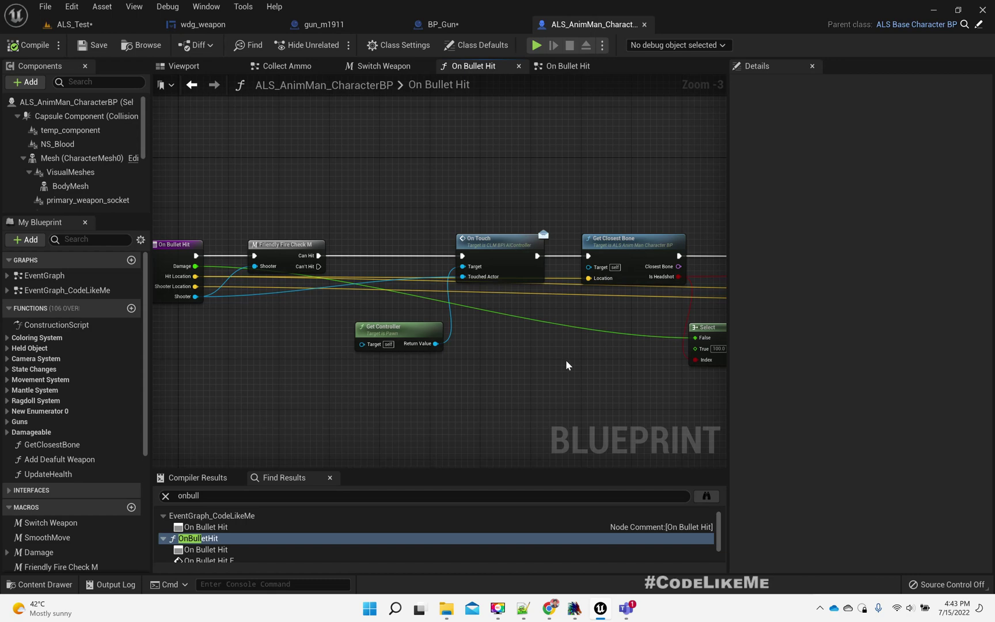
right_drag(566, 361, 154, 333)
right_drag(383, 467, 536, 424)
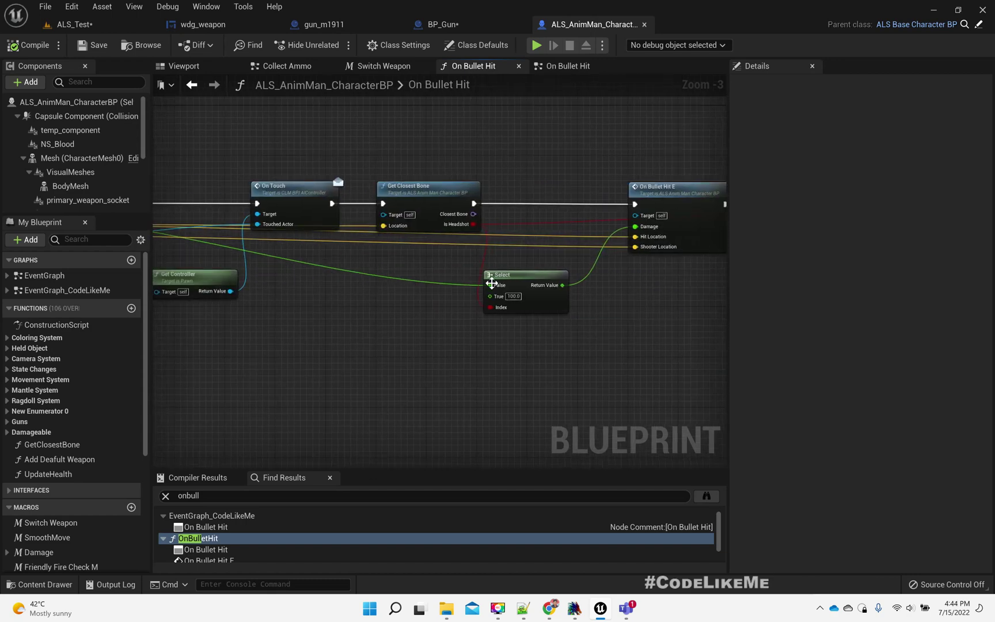
mouse_move(404, 318)
right_down()
mouse_move(451, 332)
mouse_move(723, 347)
mouse_move(152, 346)
right_up()
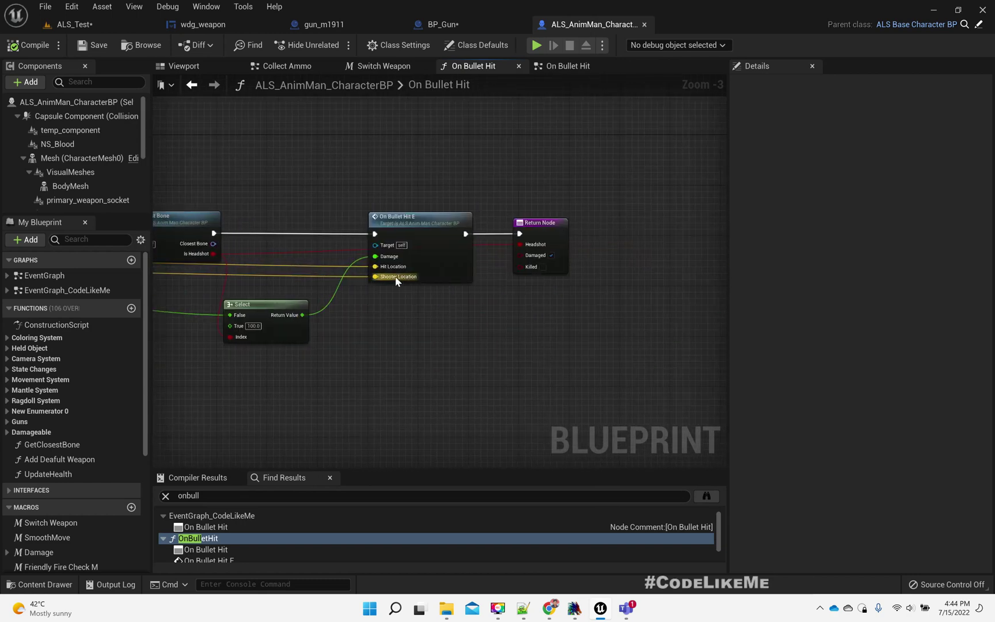
double_click(437, 242)
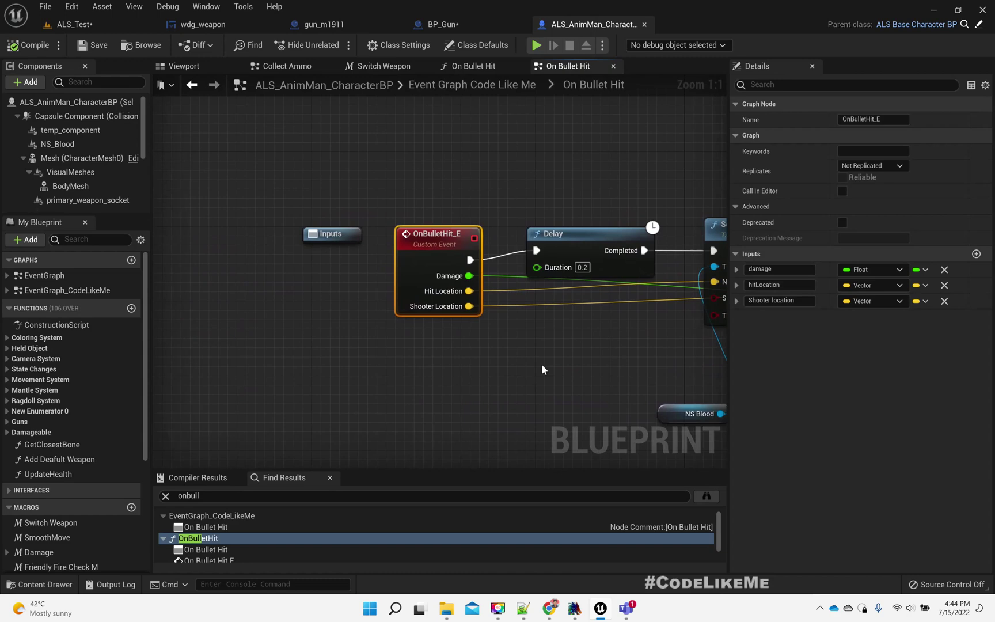
right_drag(621, 334, 202, 316)
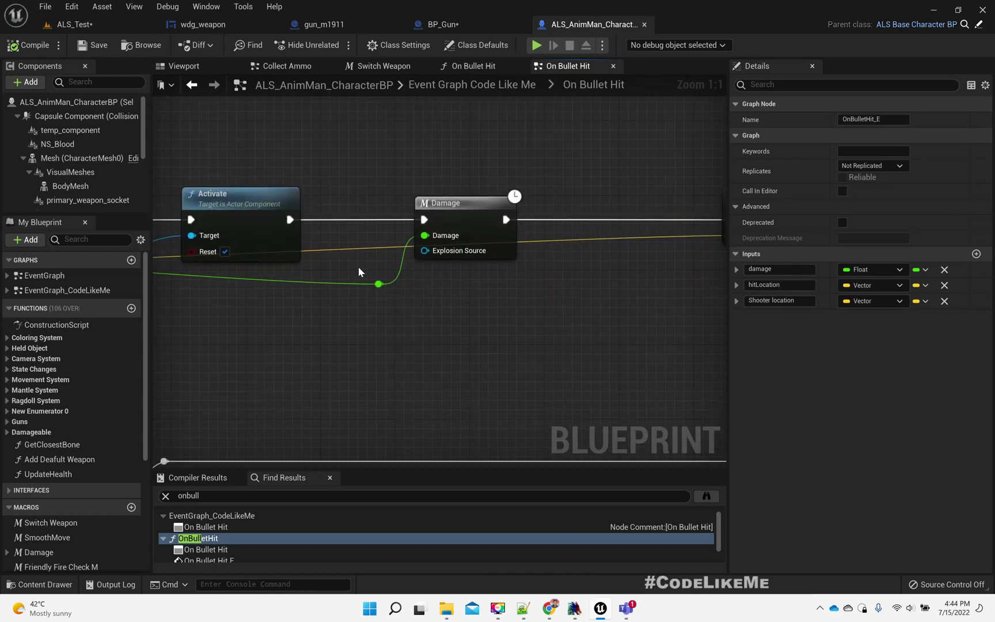
double_click(476, 215)
scroll(357, 268, up, 2)
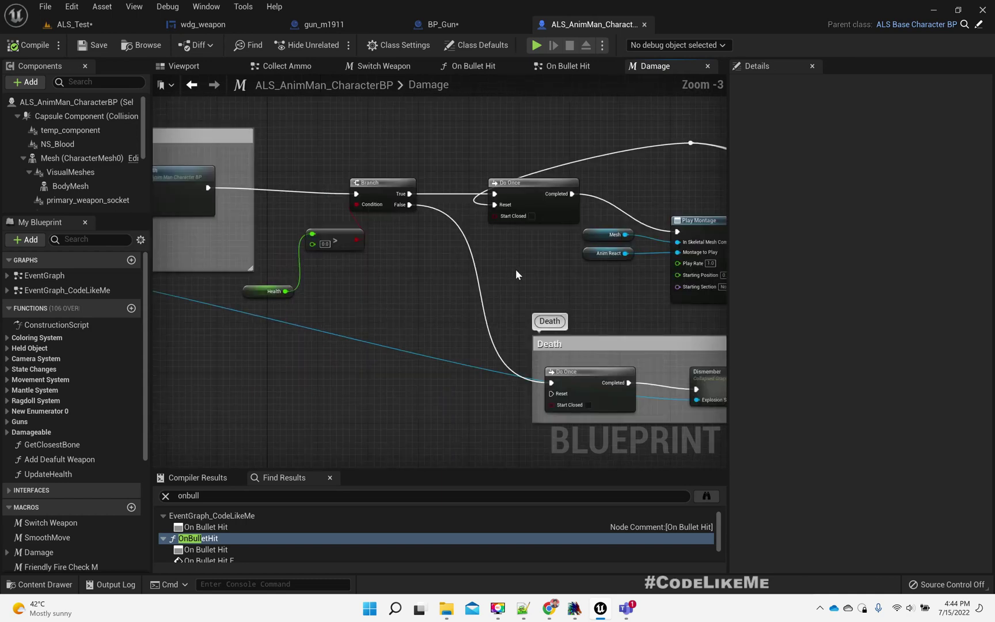
Step: Inspect the Damage macro's health update, Branch and Do Once nodes, then return to On Bullet Hit
right_drag(380, 320, 508, 321)
right_drag(402, 247, 485, 316)
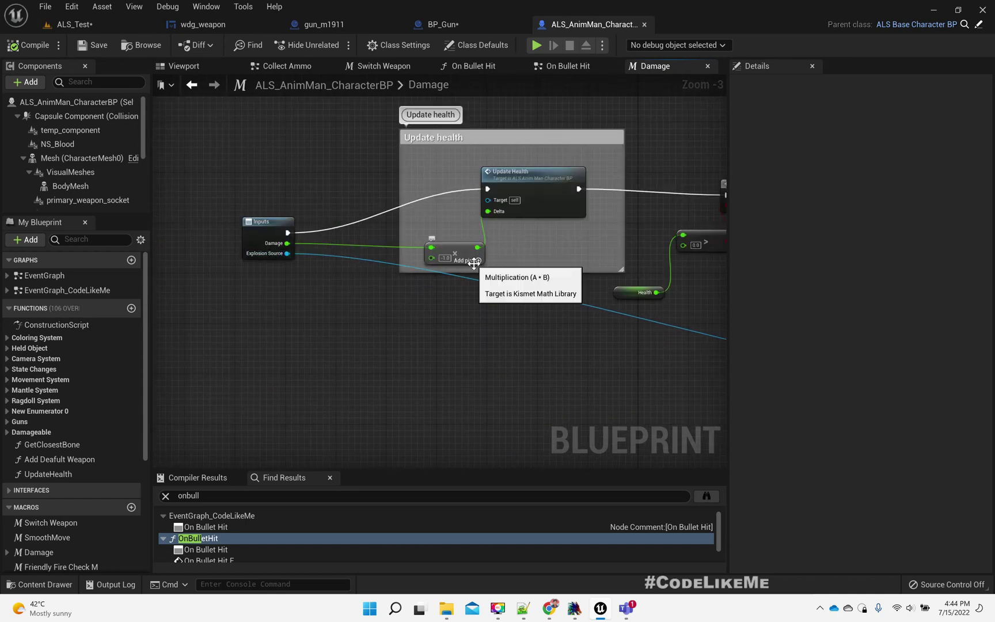
right_drag(504, 335, 345, 347)
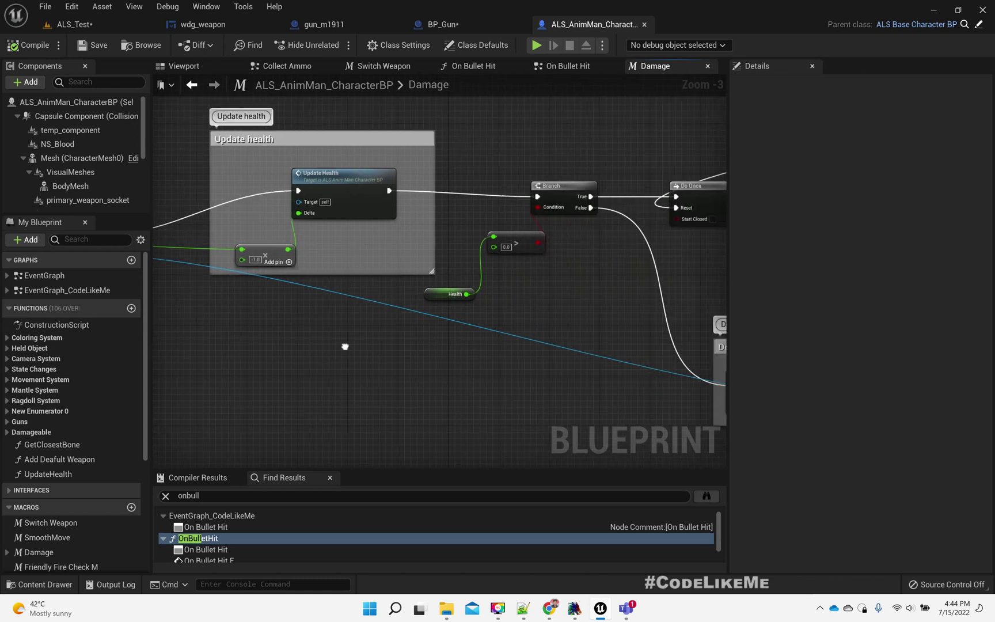
right_drag(430, 253, 456, 396)
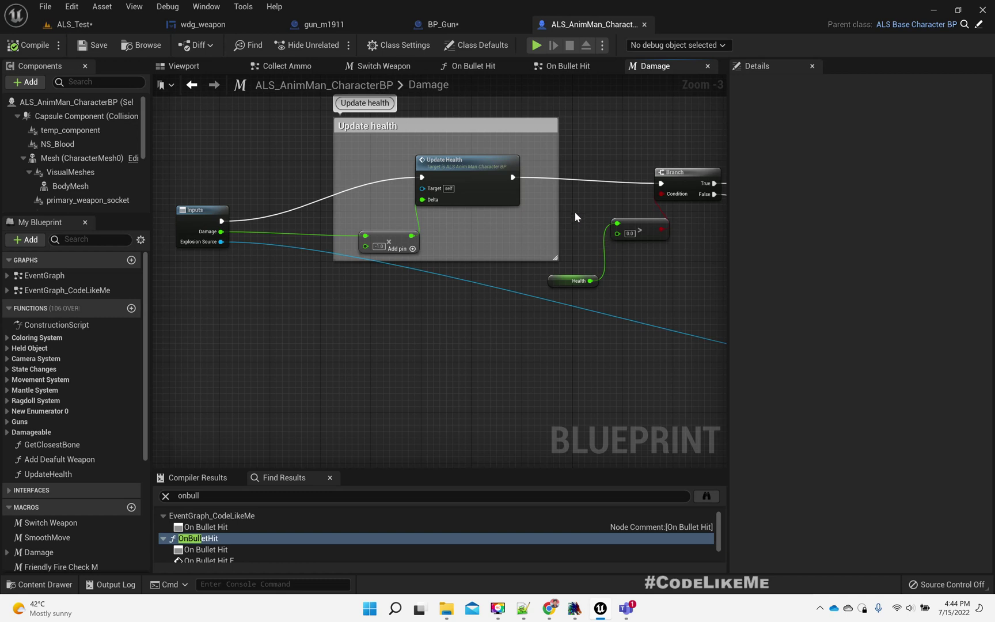
click(458, 71)
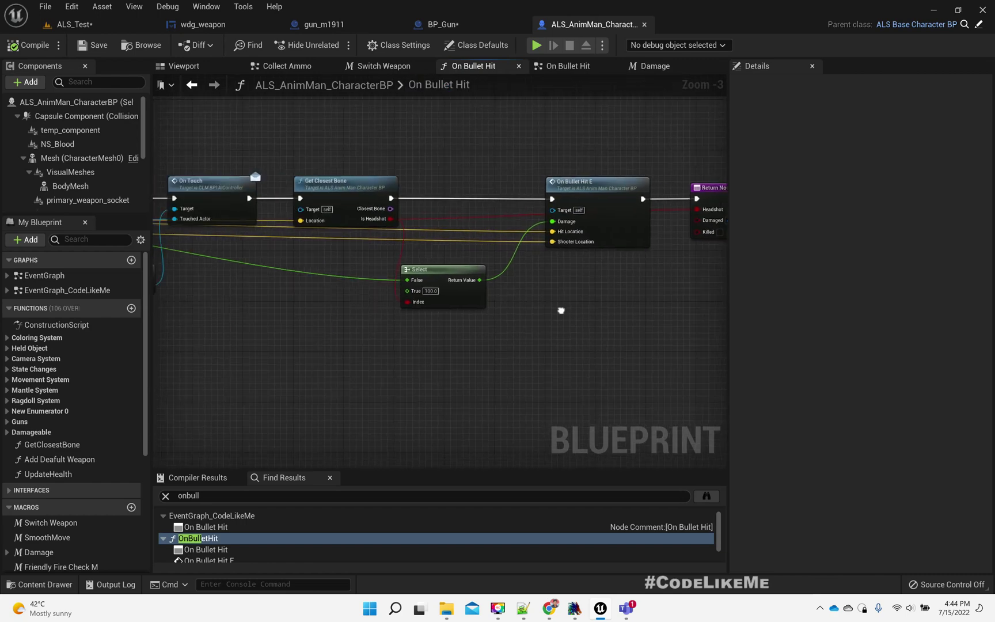
Step: Add a greater-than node fed by Select's Return Value damage amount
right_drag(384, 348, 460, 300)
drag(379, 271, 435, 311)
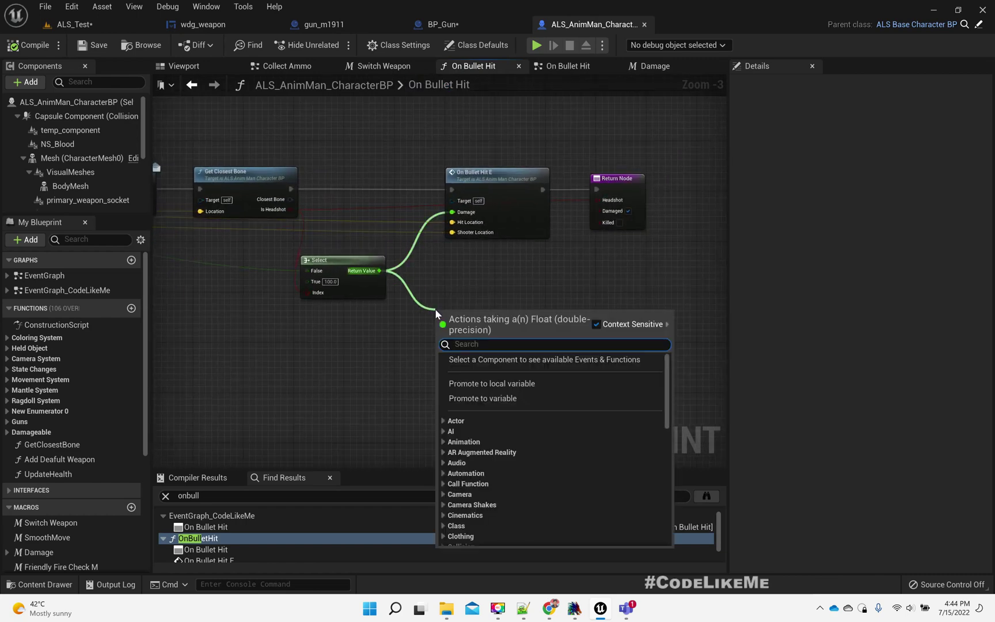
text(>)
key(Return)
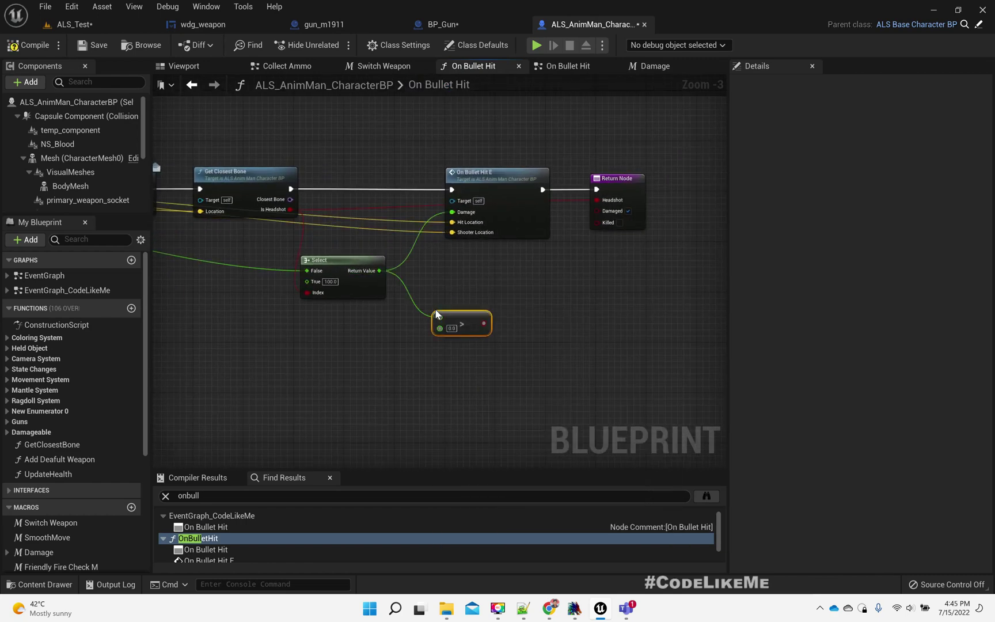
right_drag(436, 313, 545, 305)
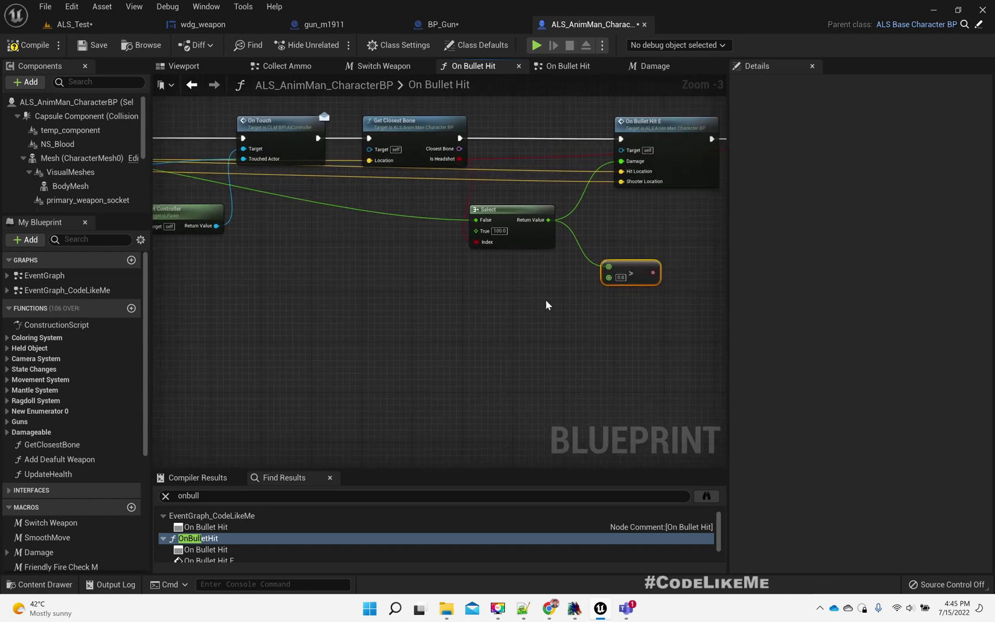
Step: Compare against a Health getter, send the result to Killed, then compile and save
drag(618, 282, 506, 346)
text(health)
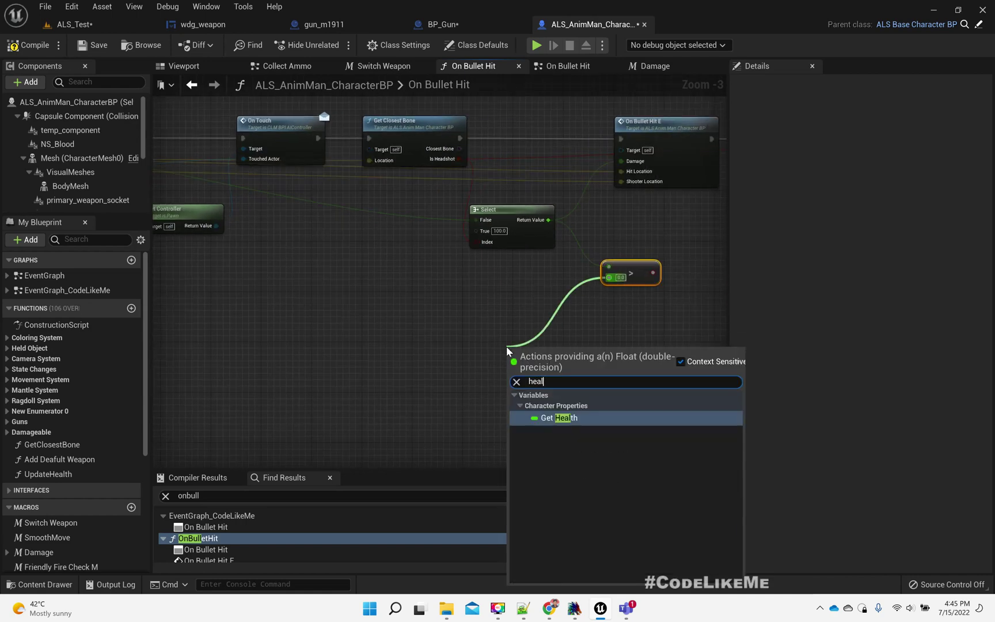
key(Return)
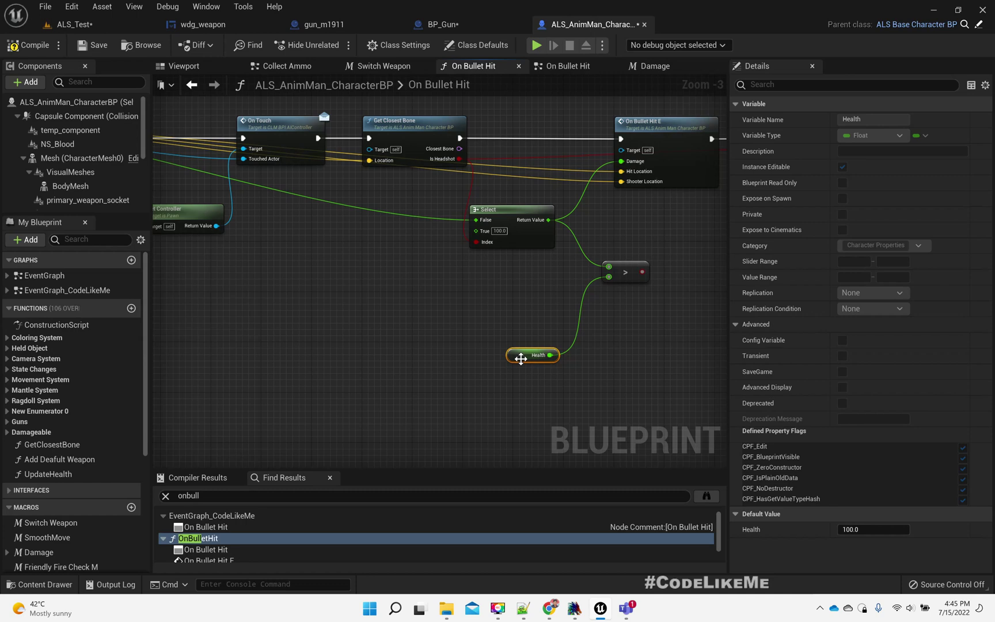
drag(521, 358, 529, 282)
right_drag(621, 305, 440, 309)
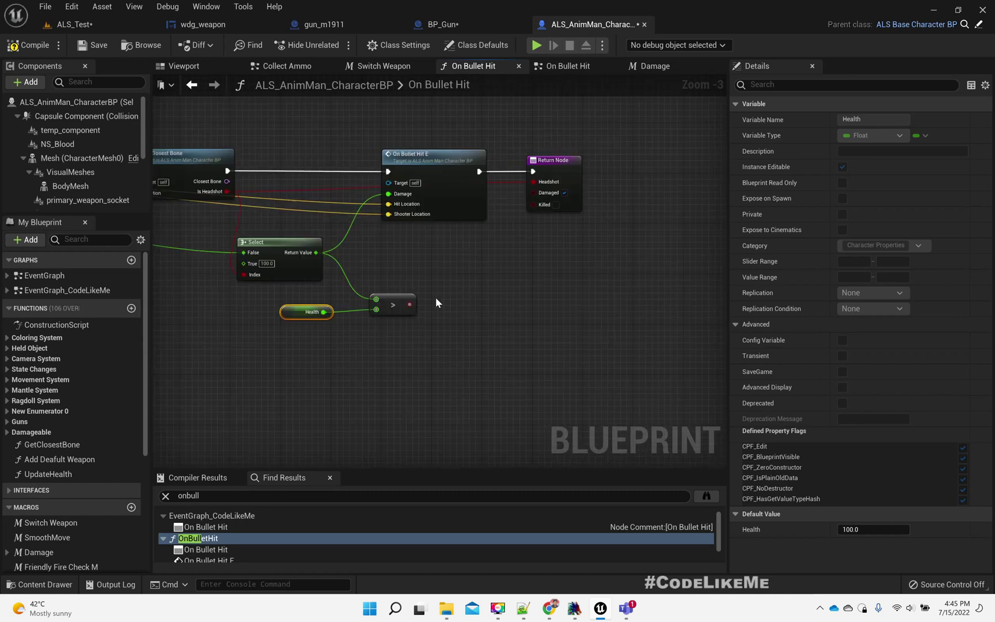
drag(410, 305, 536, 204)
key(ctrl+s)
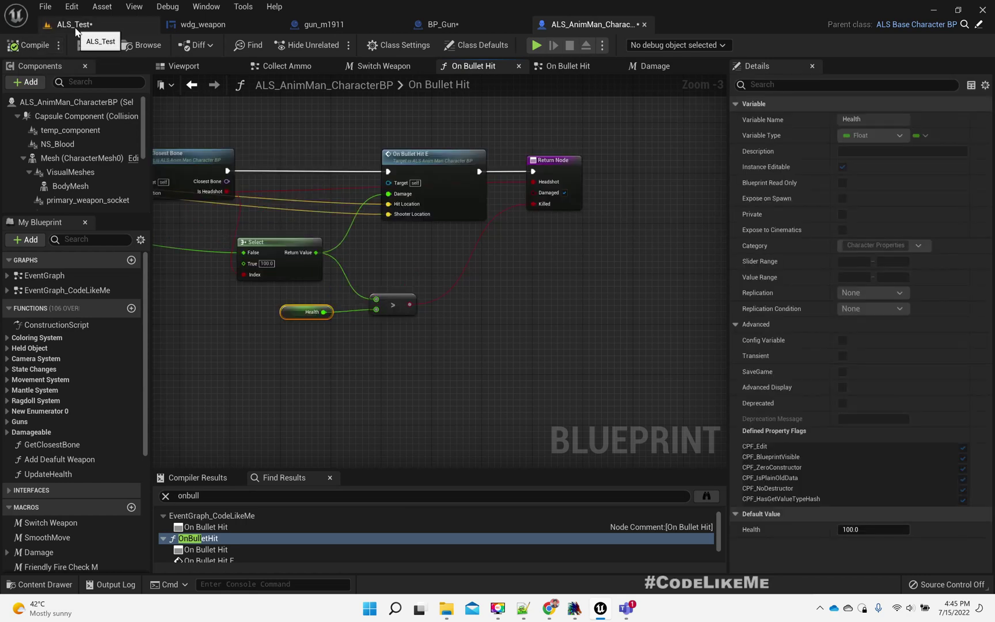
Step: Playtest ALS_Test by shooting the pink enemy, then open wdg_weapon's Designer view
click(75, 27)
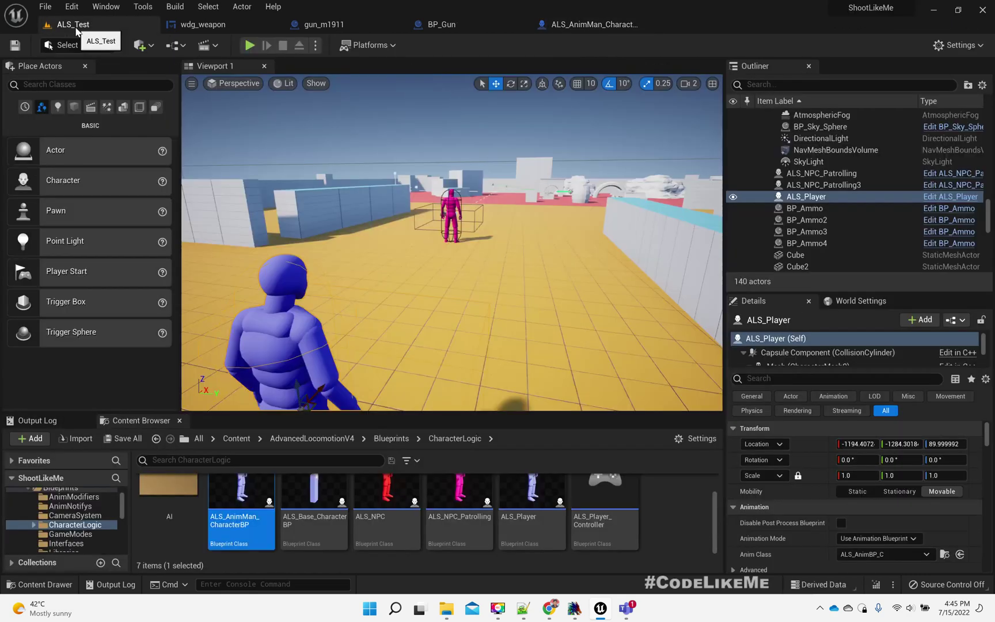
right_drag(451, 310, 474, 318)
key(alt+p)
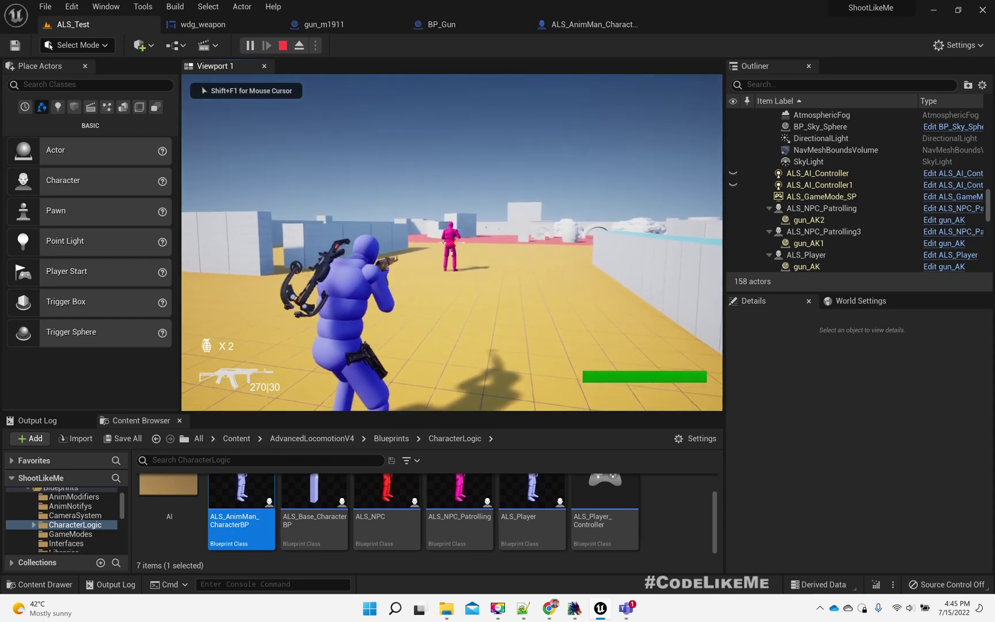
click(451, 243)
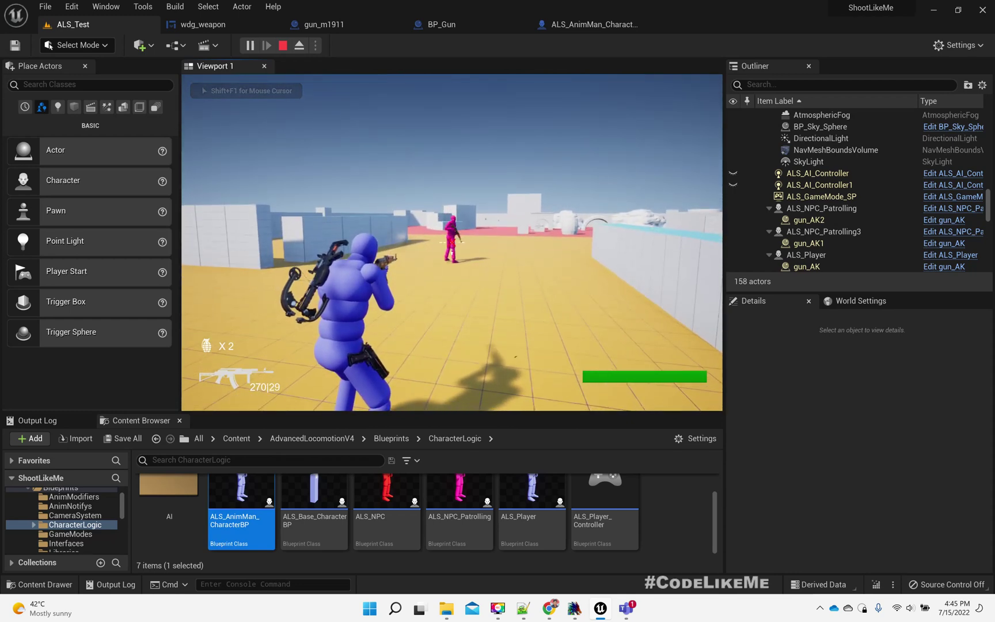
key(Escape)
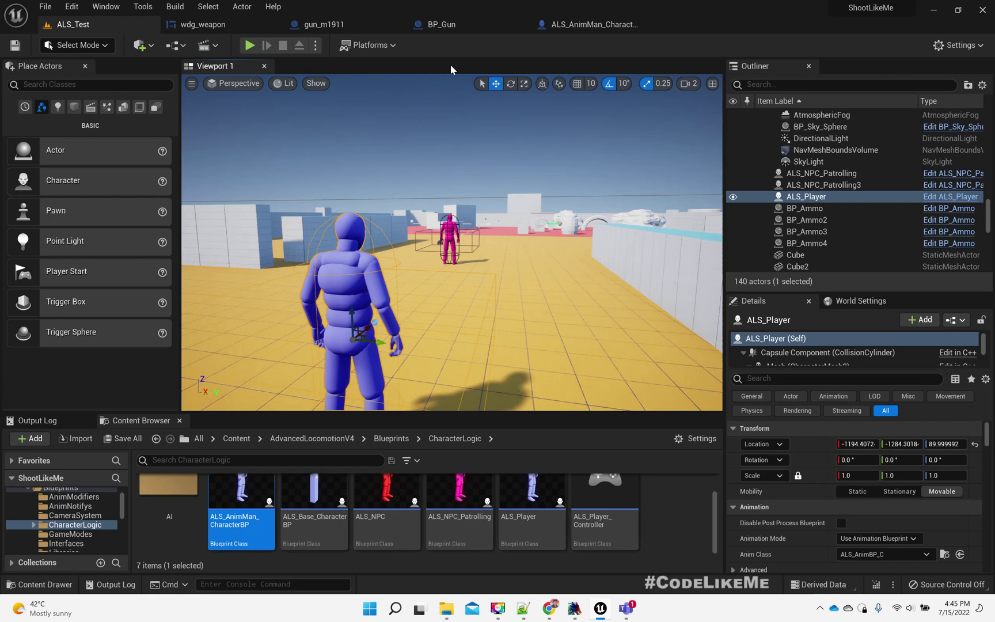
click(201, 25)
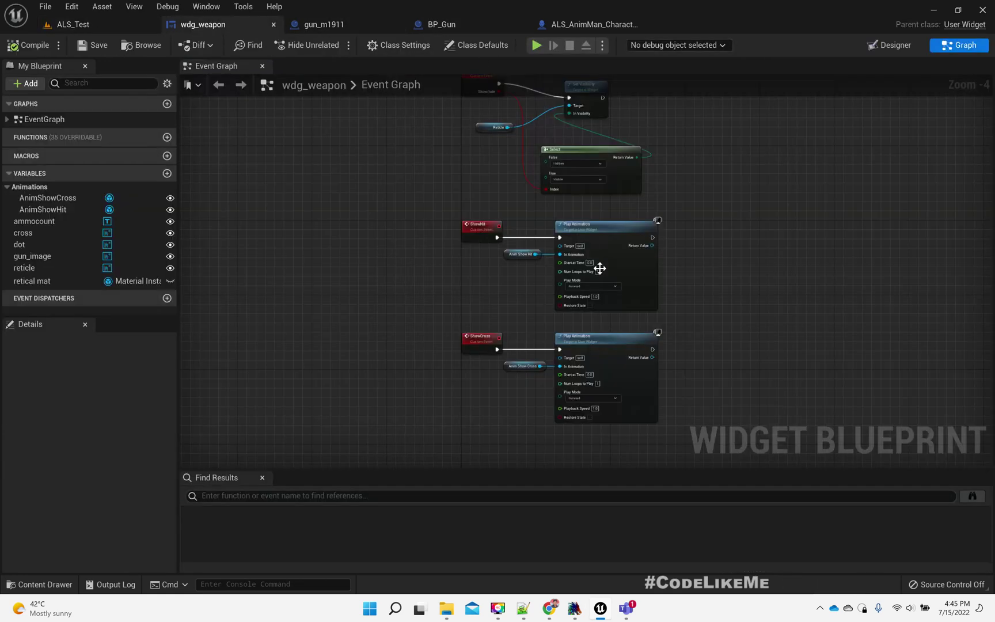
click(894, 45)
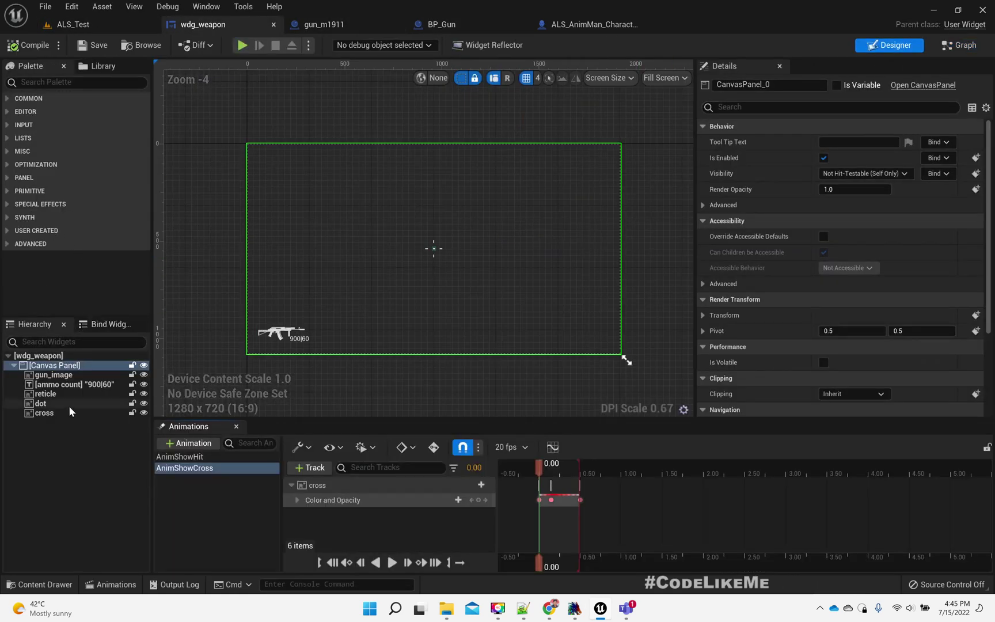
Step: Select the cross image in the Hierarchy and close the Animations timeline panel
click(49, 414)
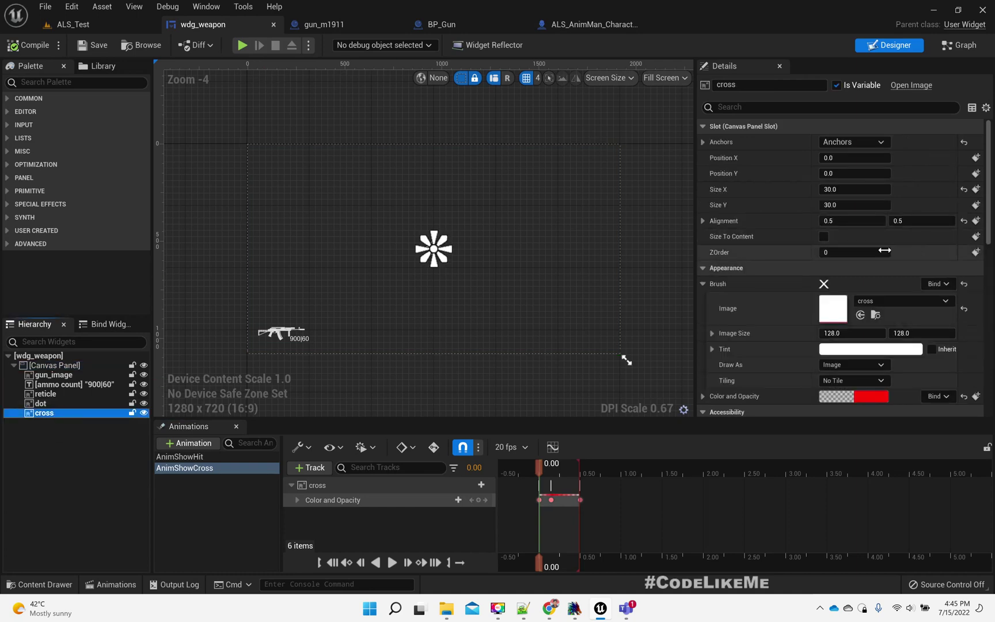
scroll(885, 242, down, 2)
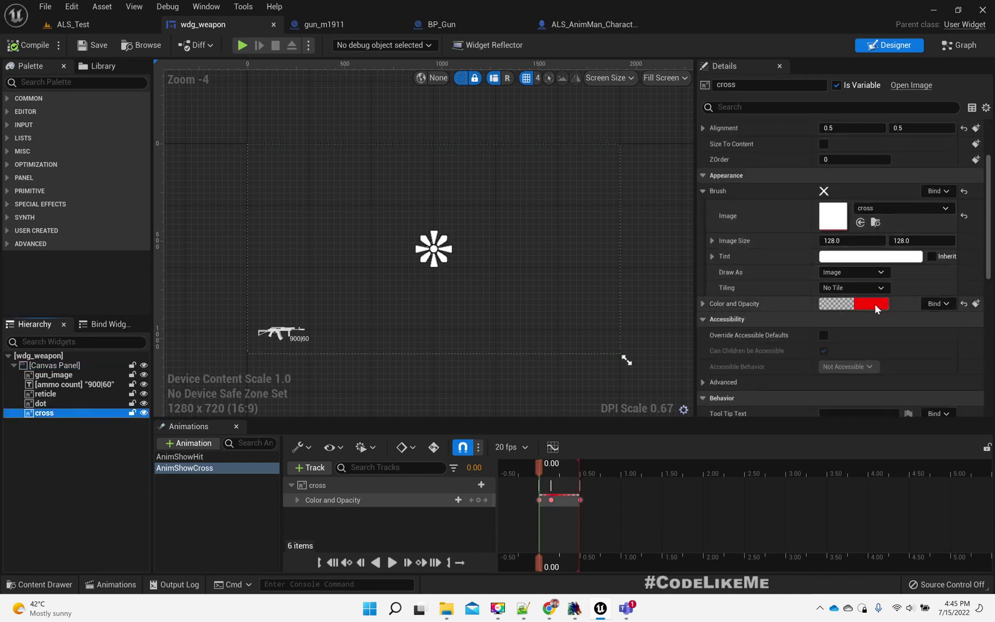
scroll(473, 262, up, 5)
click(441, 228)
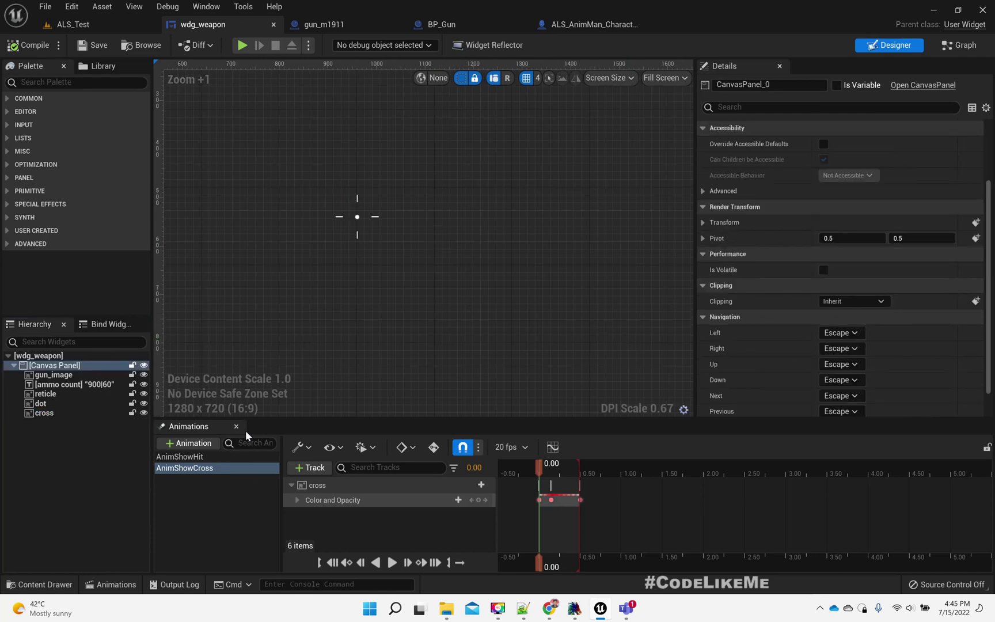
drag(544, 466, 538, 464)
click(236, 426)
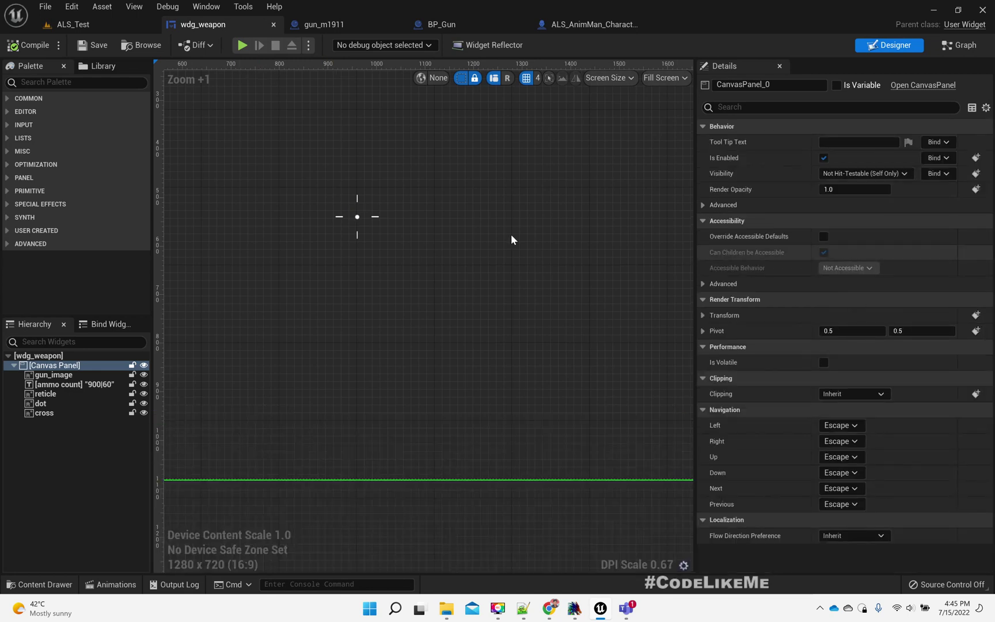
Step: Set the cross image's Color and Opacity to solid red
click(46, 394)
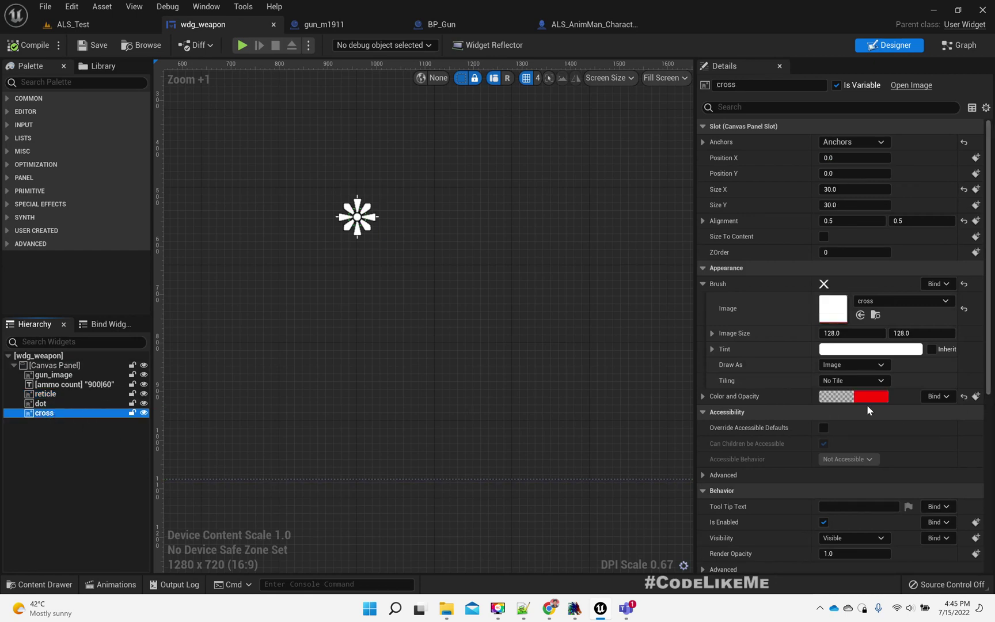
click(867, 397)
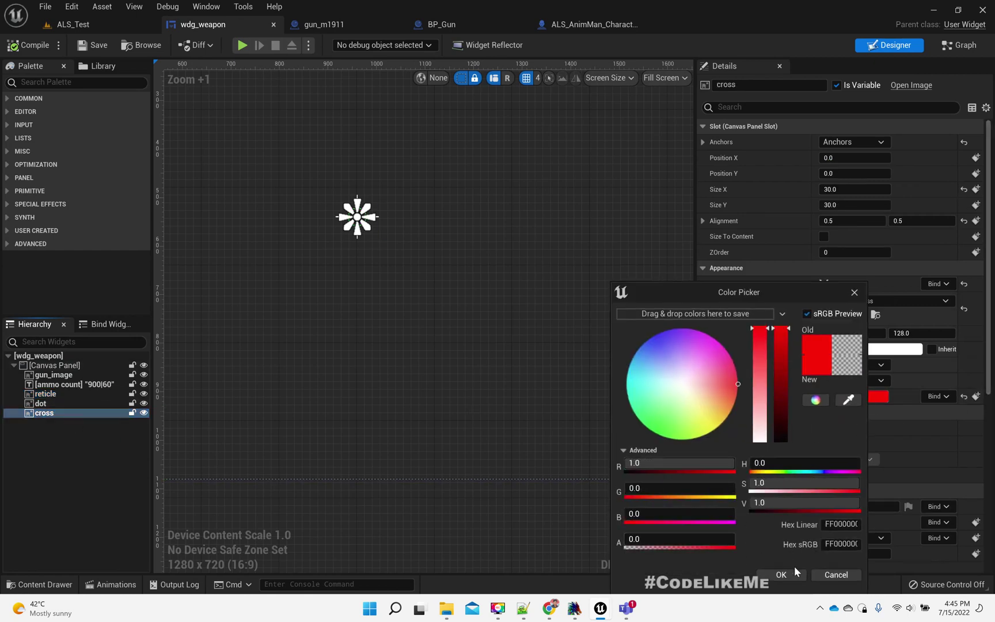
click(780, 575)
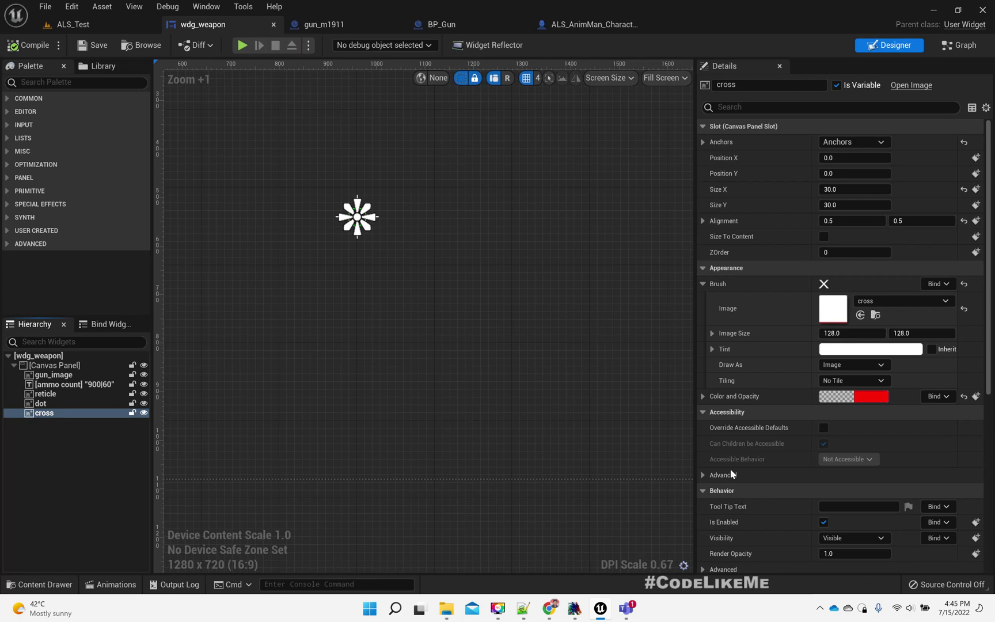
click(28, 42)
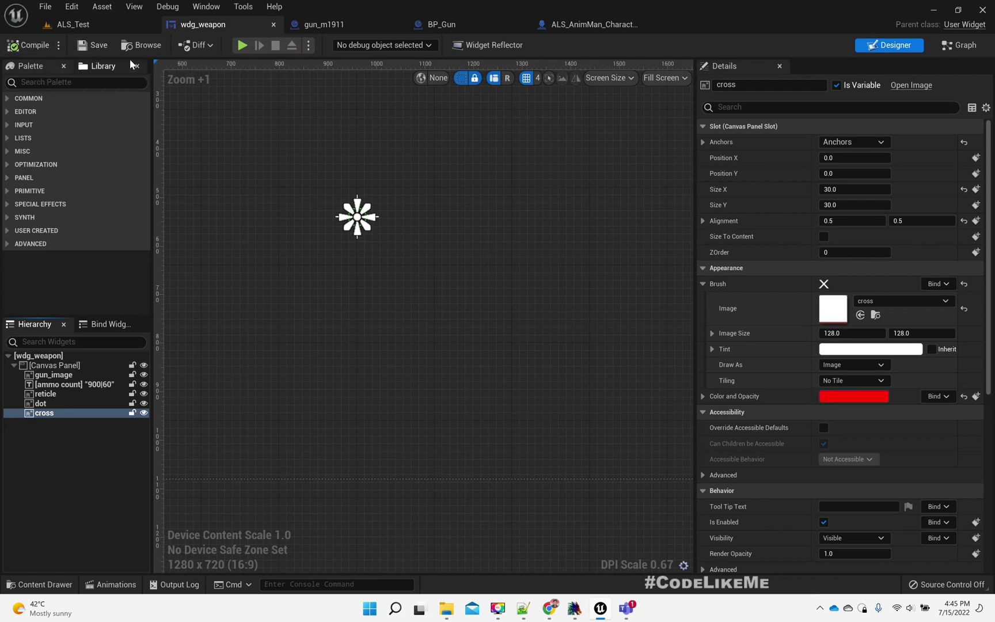
Step: Run a quick test play of the ALS_Test level and stop it
click(96, 25)
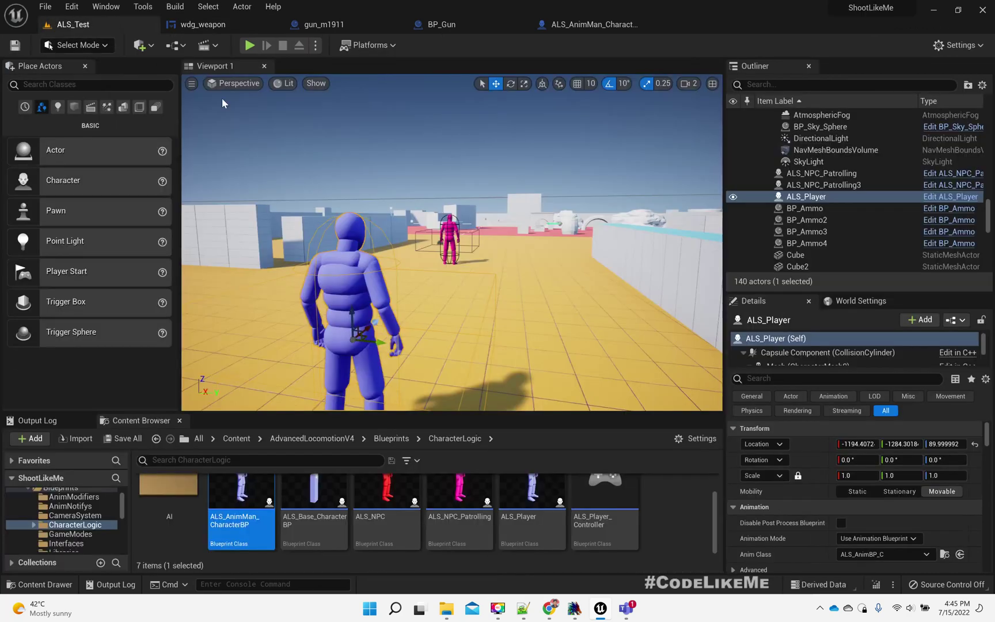
click(250, 44)
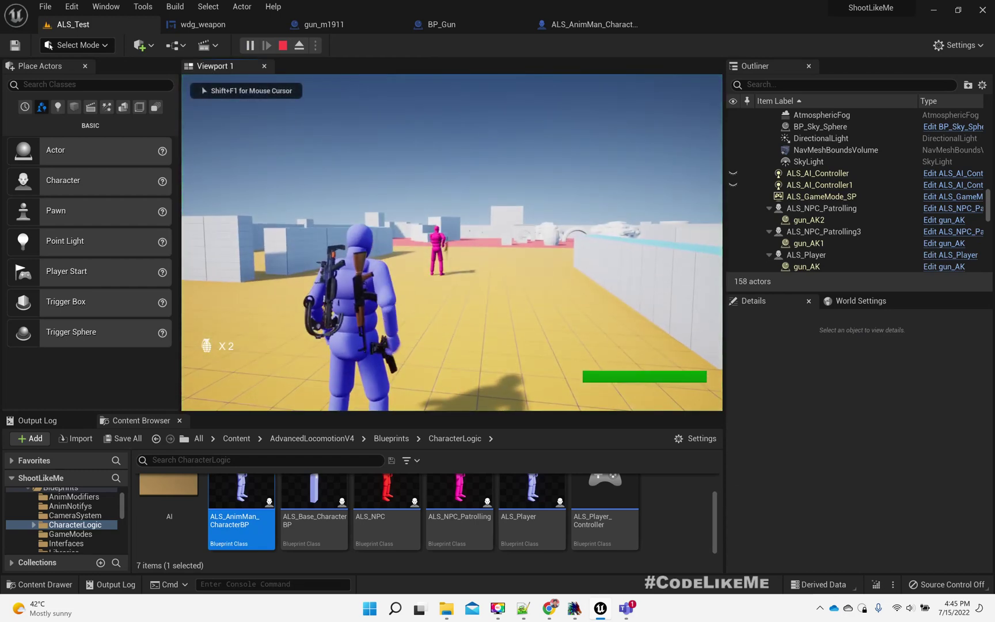
key(Escape)
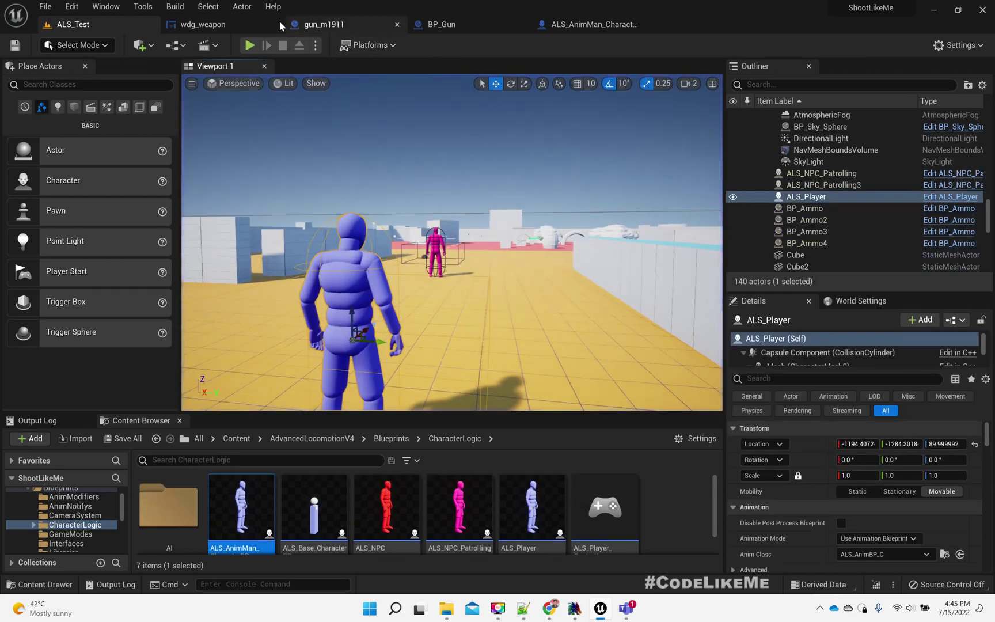
Step: Reopen wdg_weapon and set the cross image's colour alpha to 0
click(227, 26)
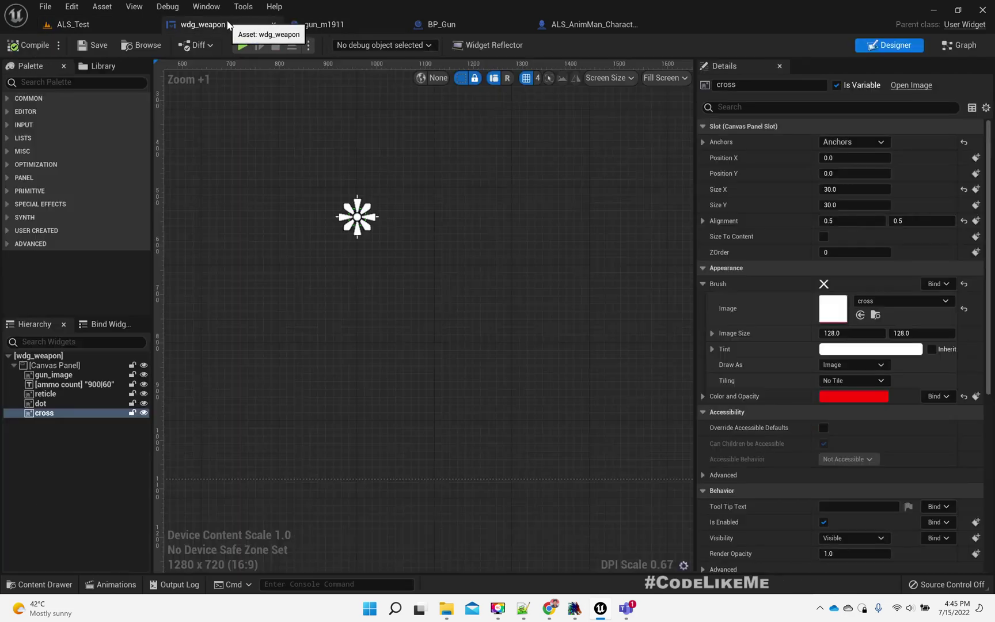
click(141, 45)
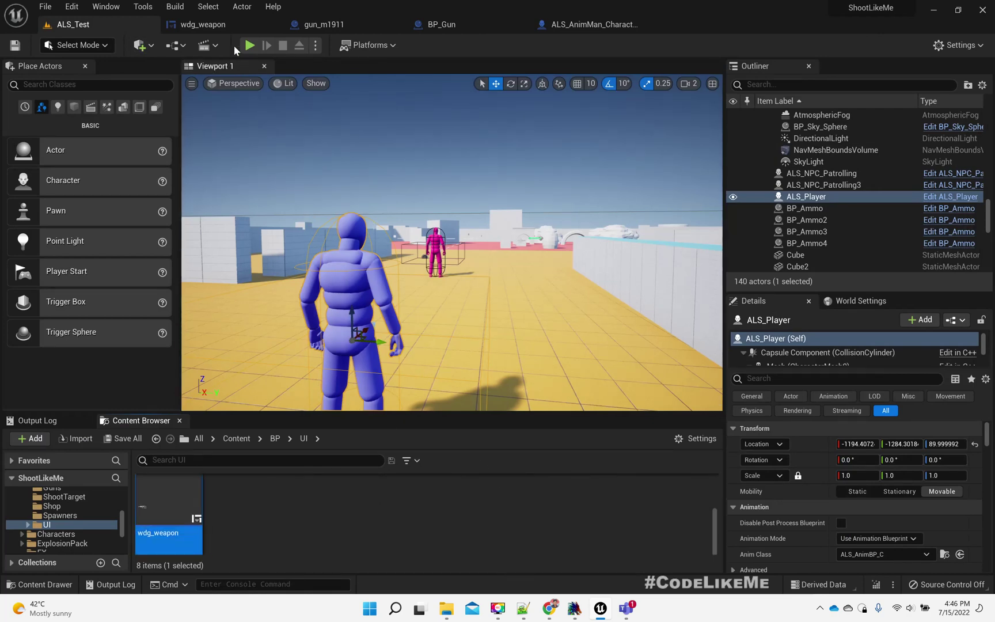
double_click(169, 513)
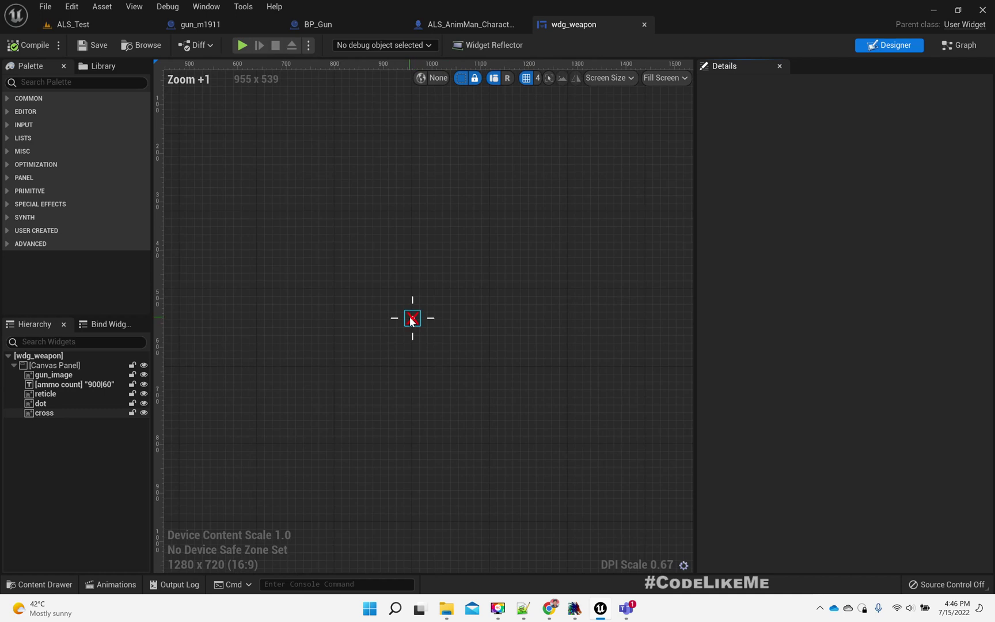
click(411, 321)
click(855, 396)
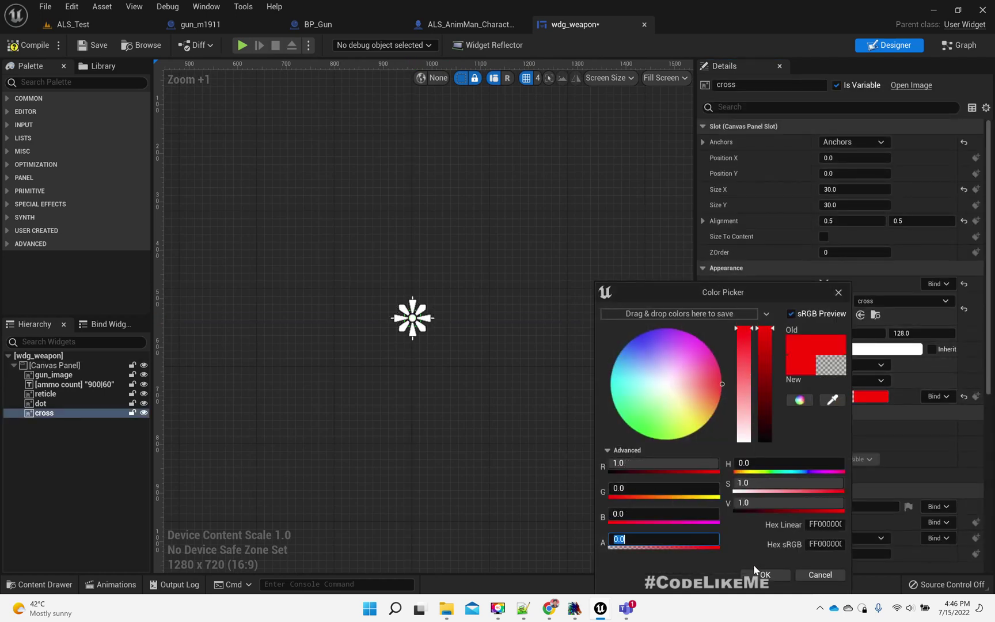
click(779, 574)
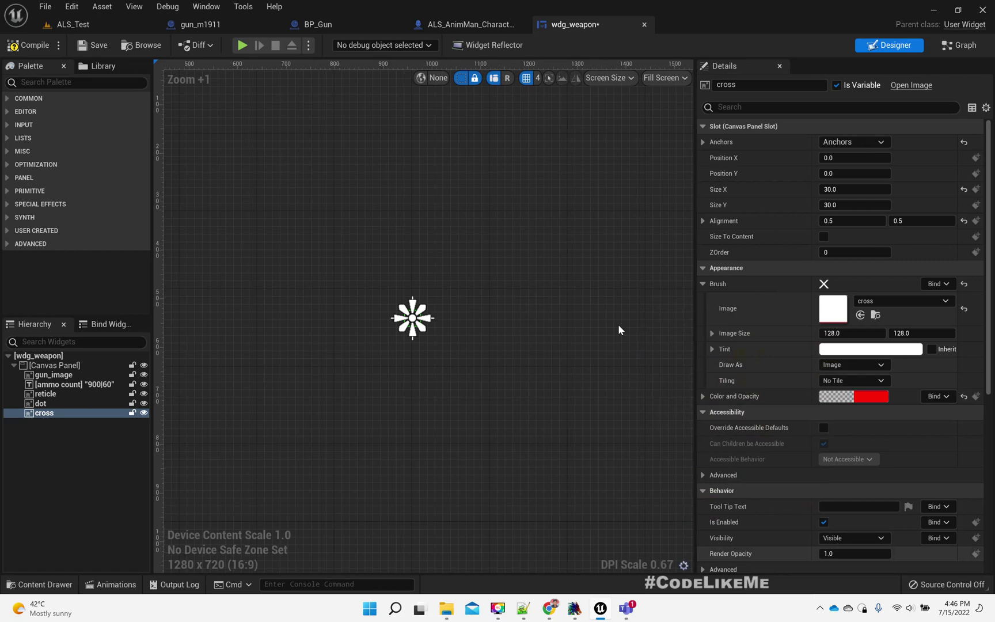
click(49, 27)
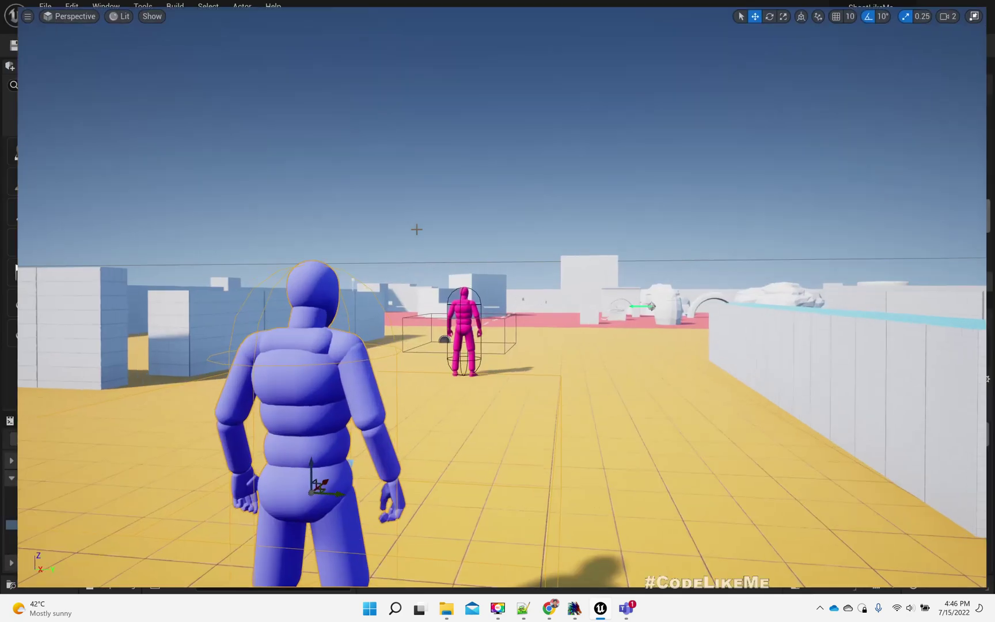
key(F11)
key(alt+p)
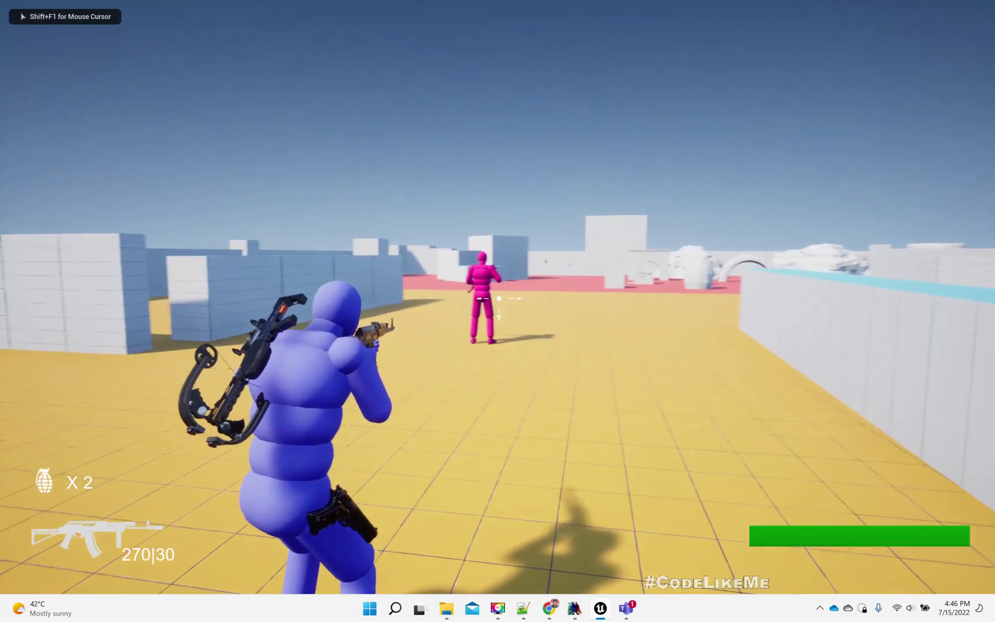
click(497, 298)
drag(497, 298, 497, 298)
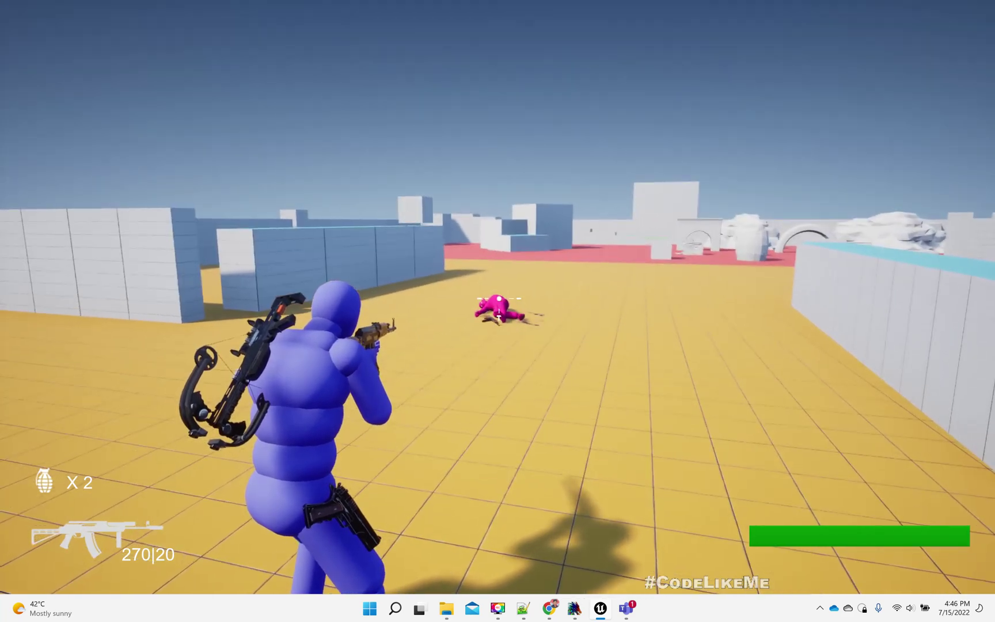
drag(497, 311, 498, 310)
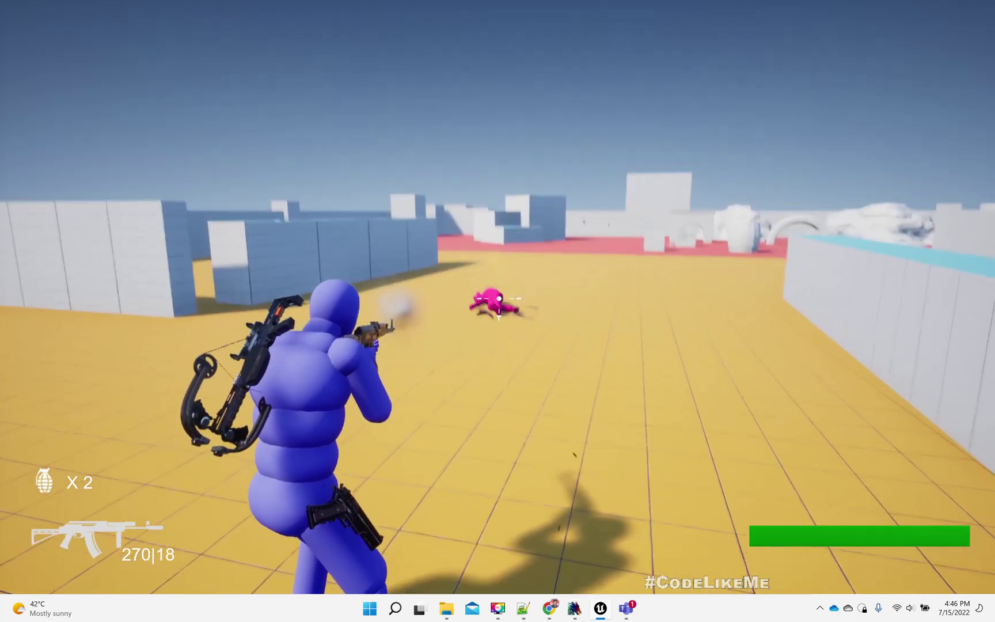
click(498, 311)
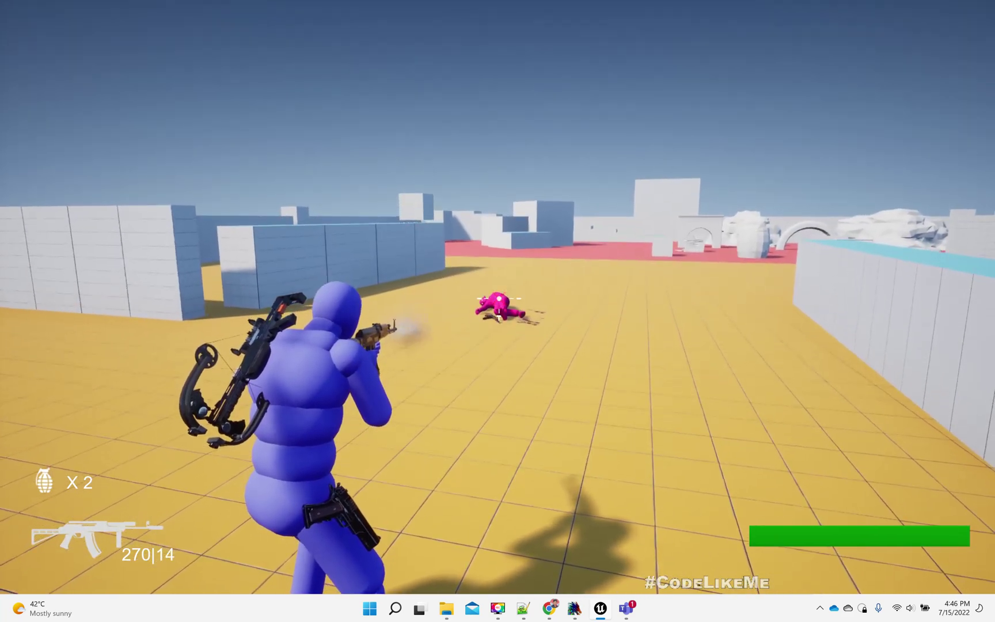
key(shift+F1)
key(Escape)
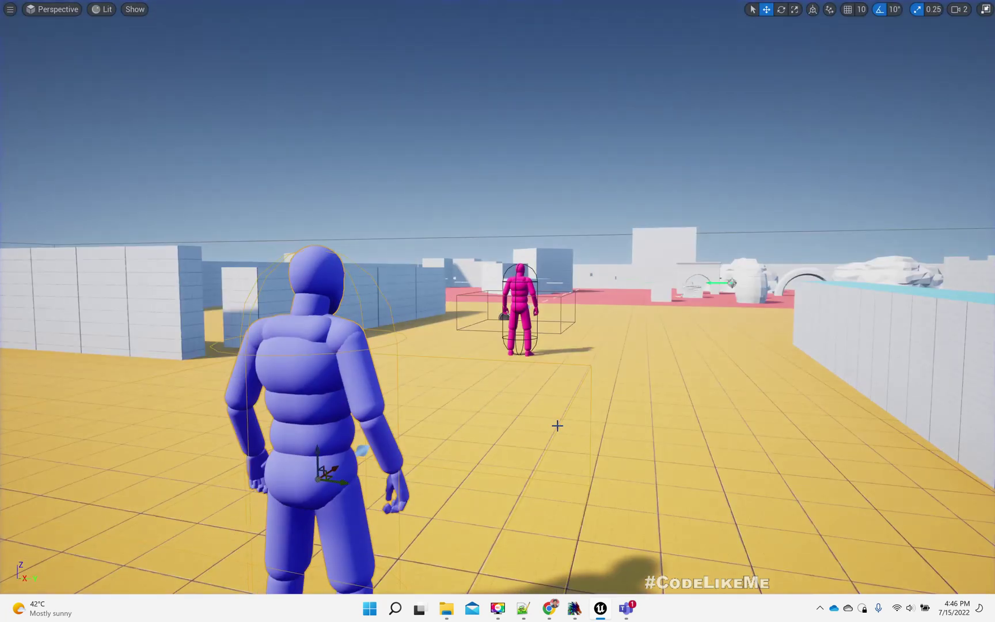
key(F11)
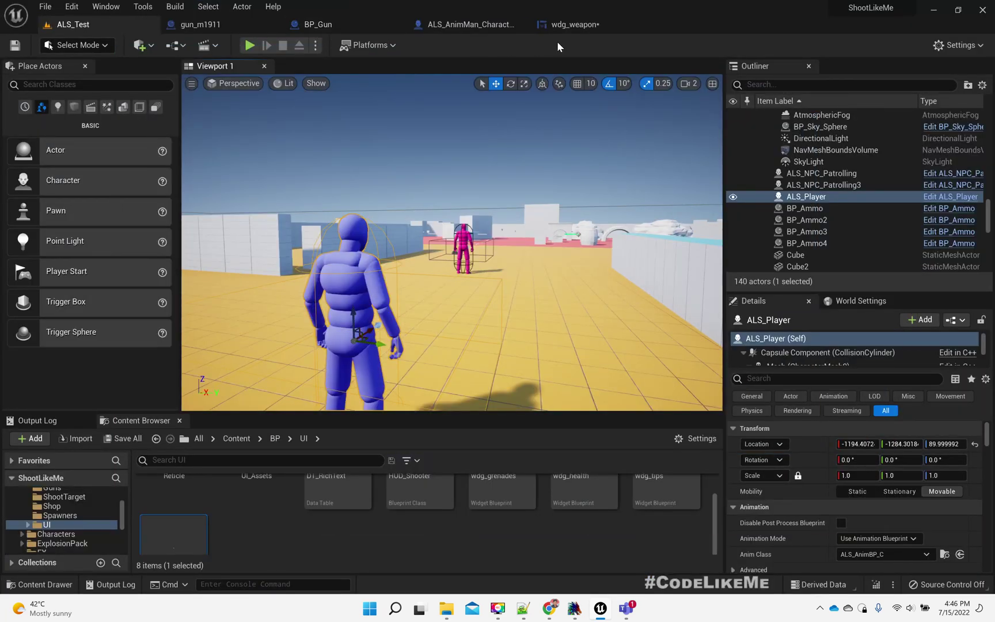
Step: In On Bullet Hit, add a less-or-equal node from Health and insert a Branch before the Return Node
click(575, 25)
click(465, 28)
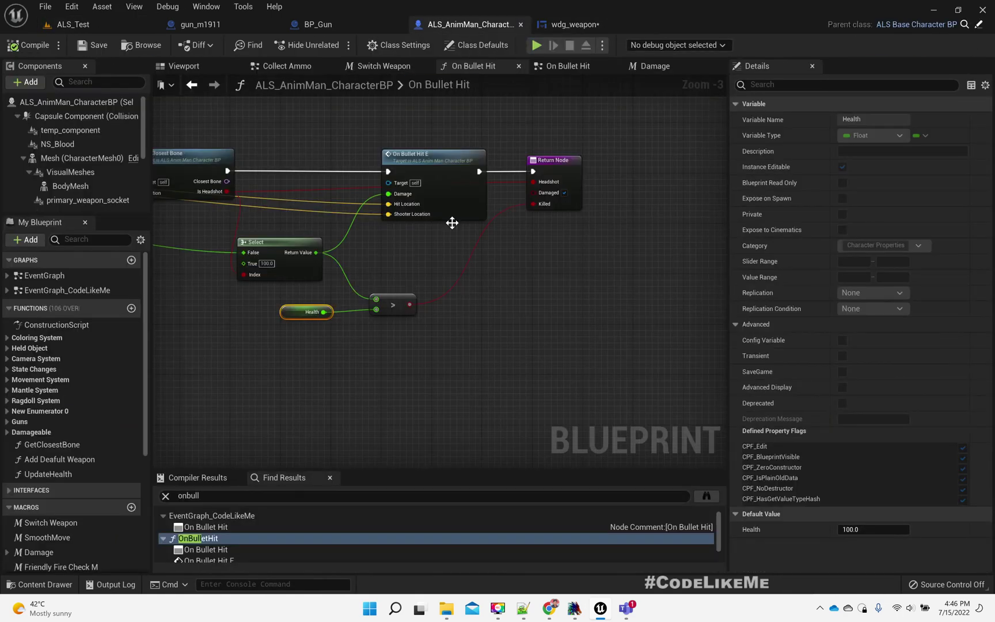
mouse_move(397, 253)
right_down()
mouse_move(549, 227)
mouse_move(459, 196)
right_up()
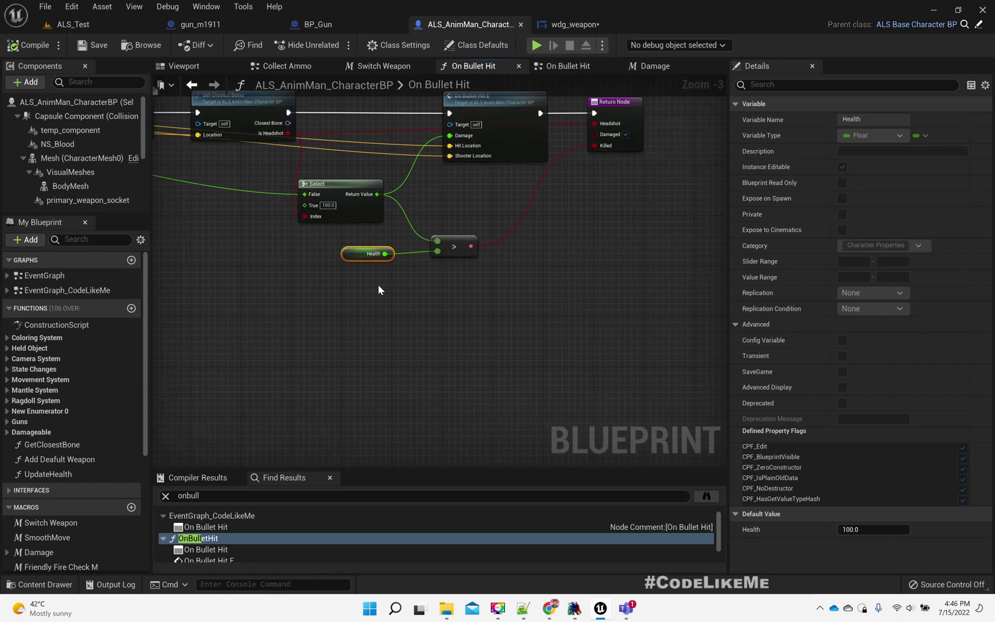
drag(384, 254, 453, 333)
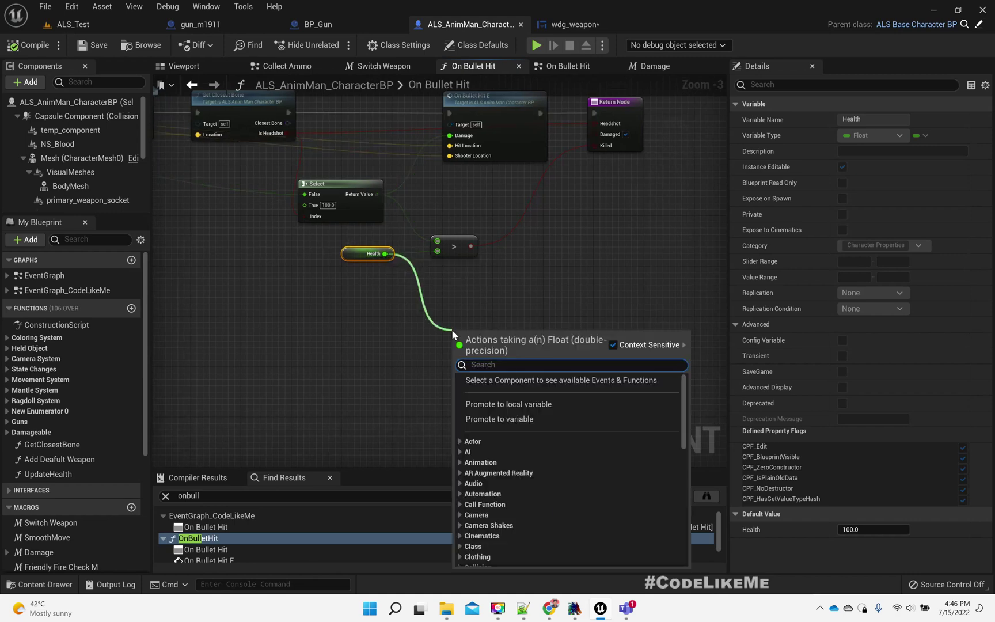
text(<)
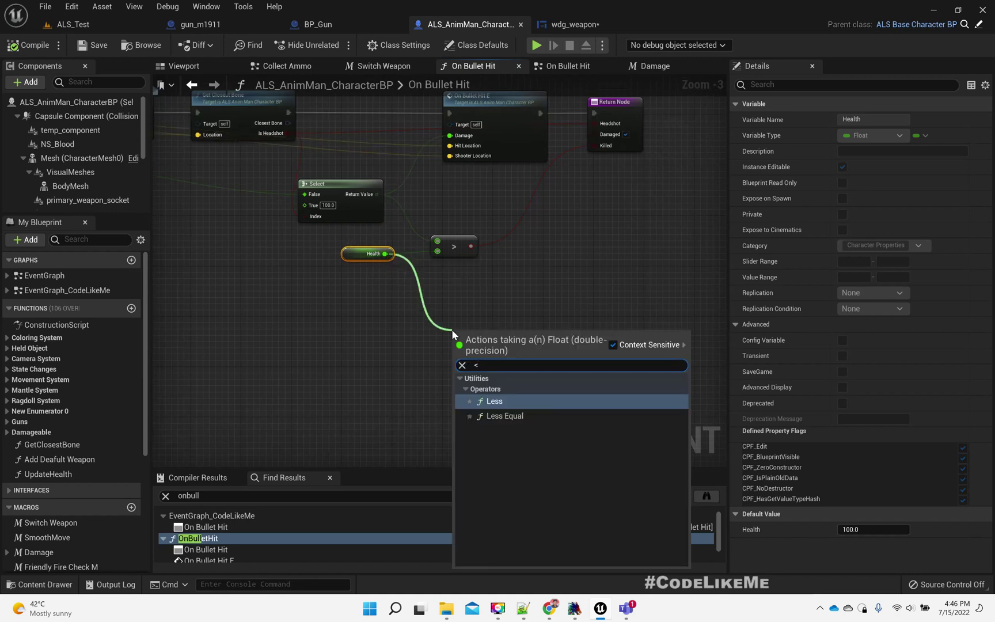
key(Down)
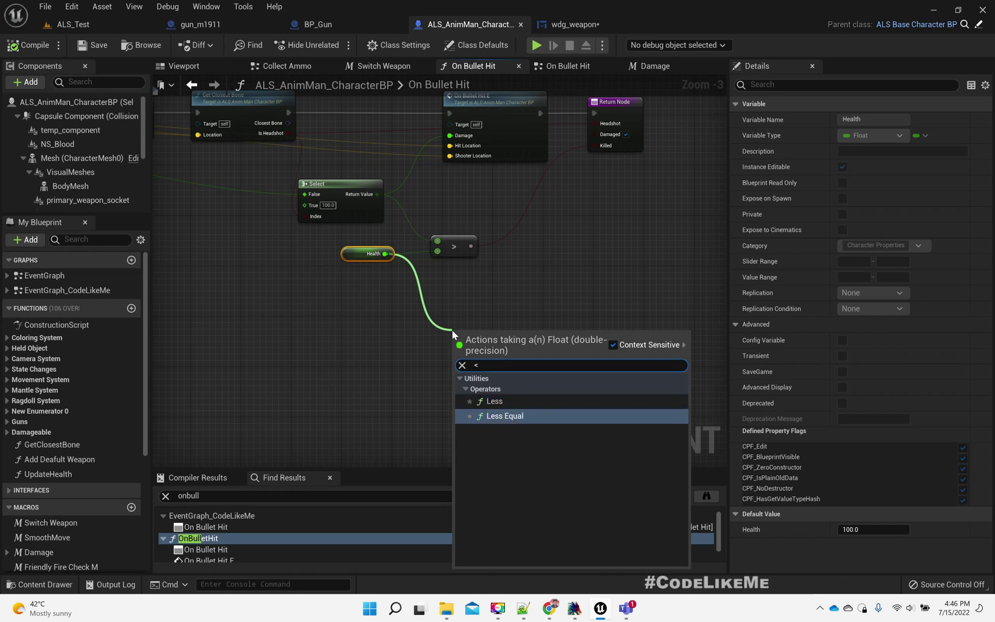
key(Return)
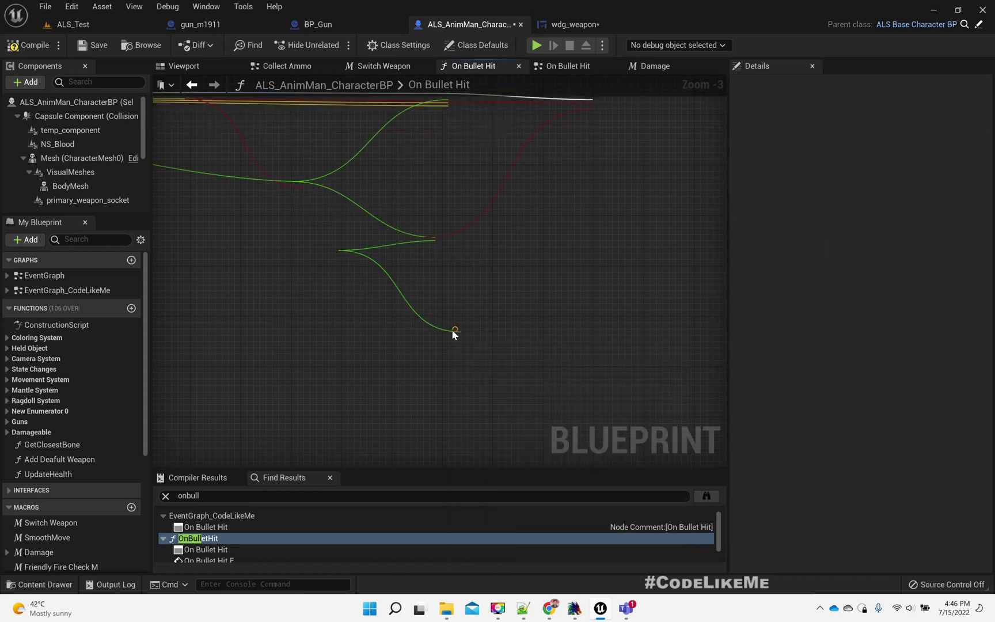
right_drag(605, 164, 544, 220)
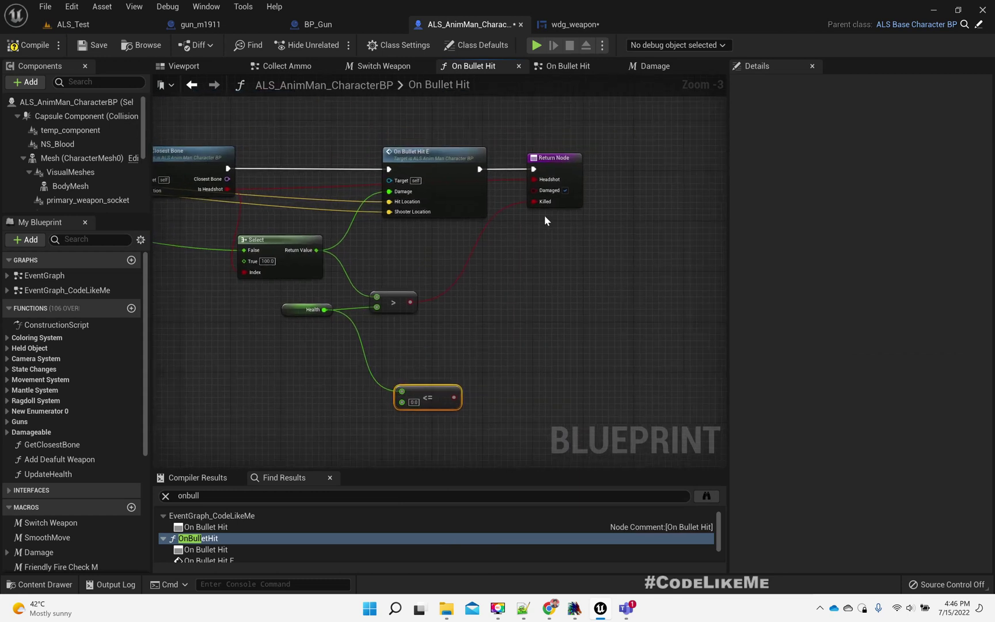
drag(559, 161, 677, 161)
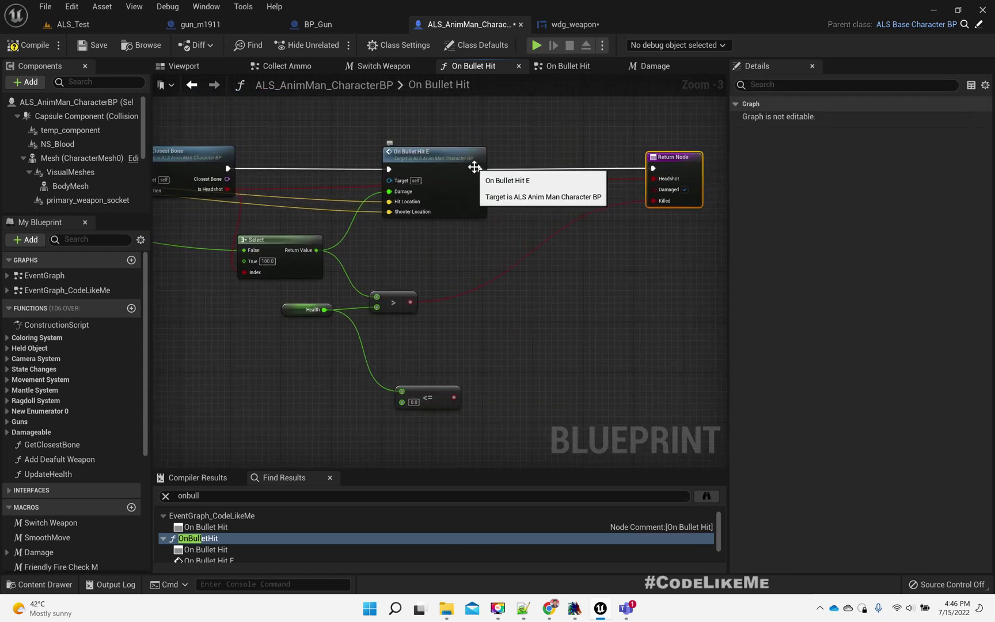
drag(525, 171, 526, 171)
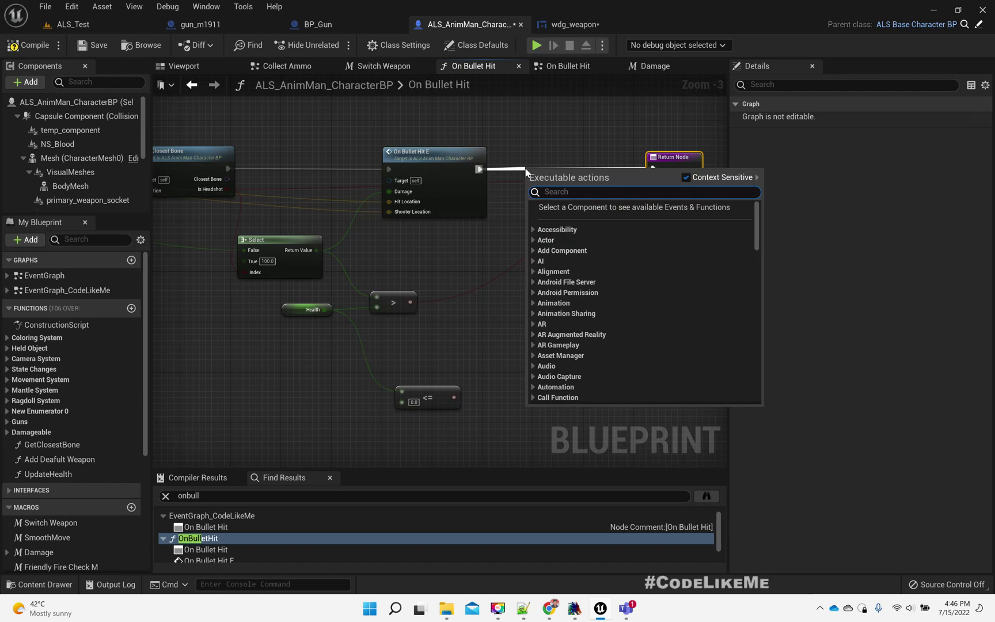
text(branch)
key(Return)
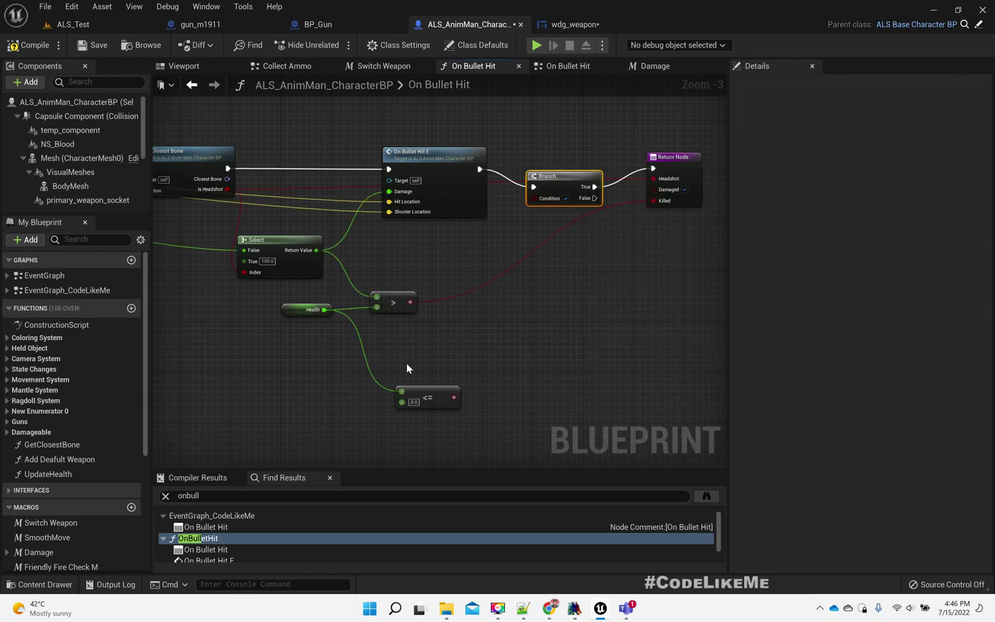
Step: Replace the less-or-equal node with a Health > comparison wired to the Branch Condition
key(Delete)
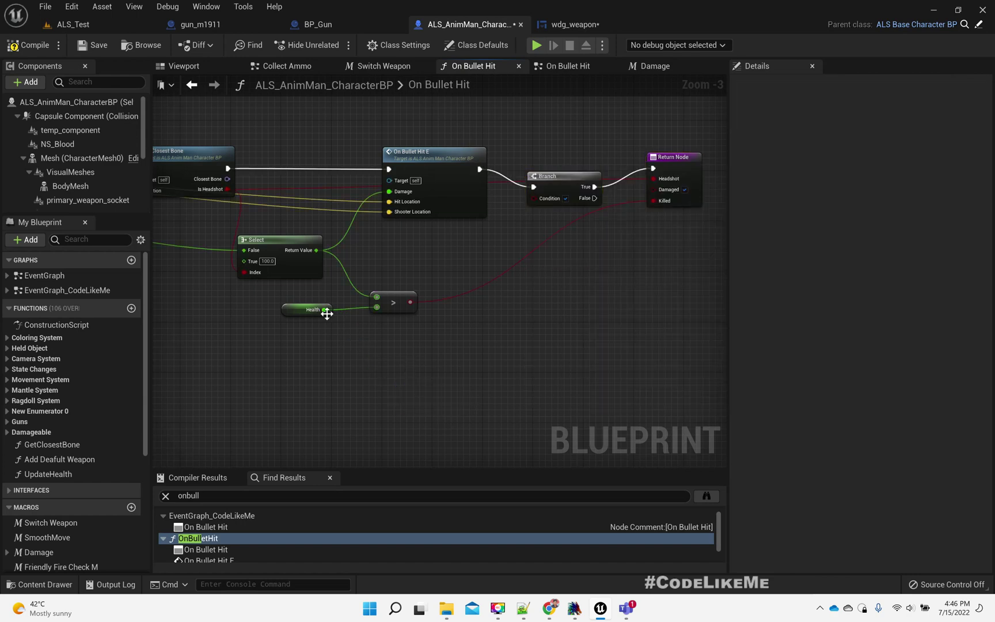
drag(326, 310, 350, 340)
text(>)
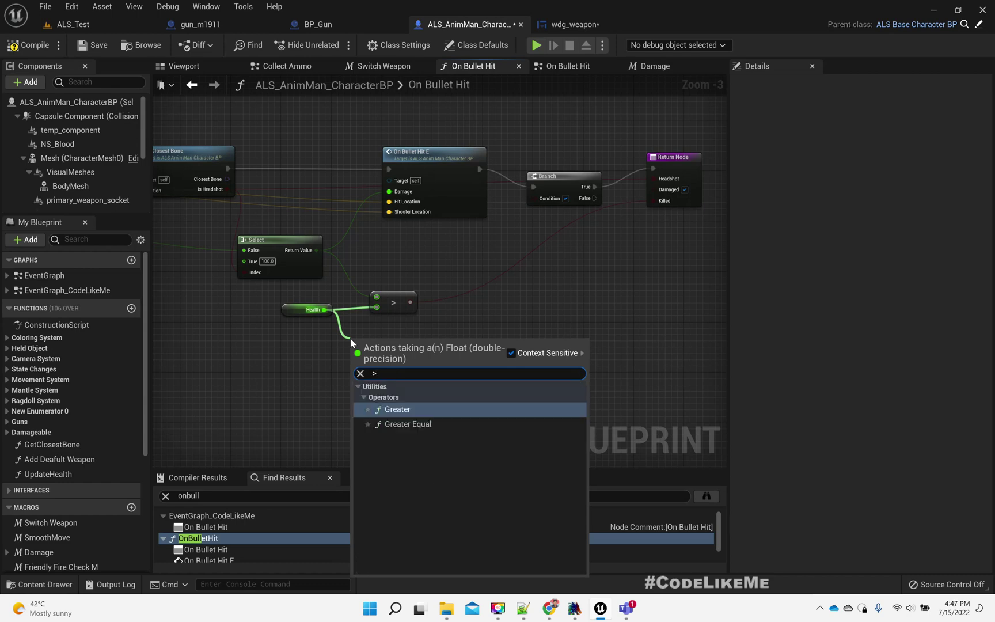
key(Return)
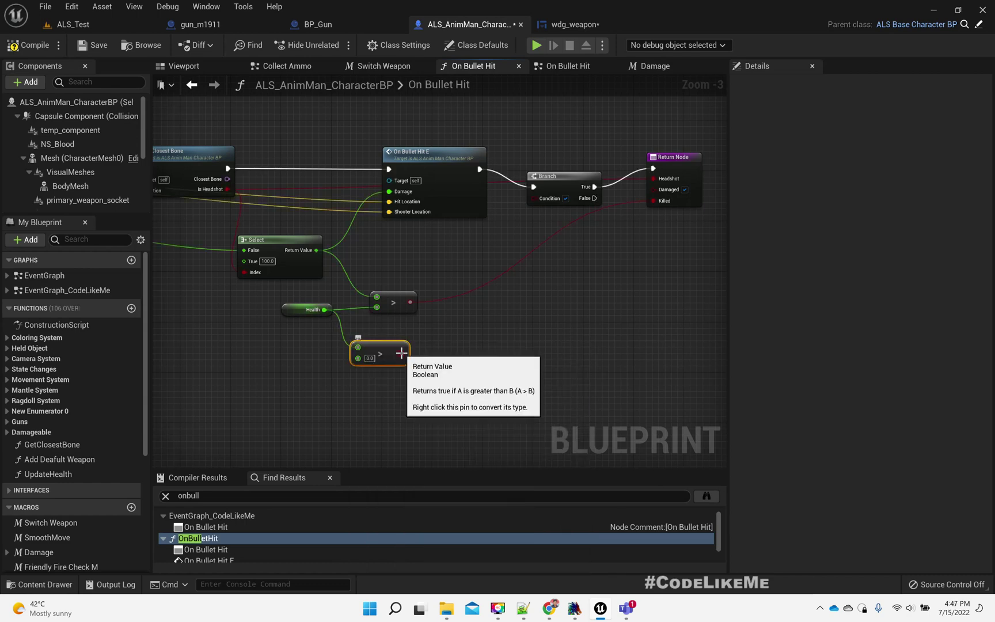
drag(400, 354, 561, 160)
right_drag(544, 176, 419, 161)
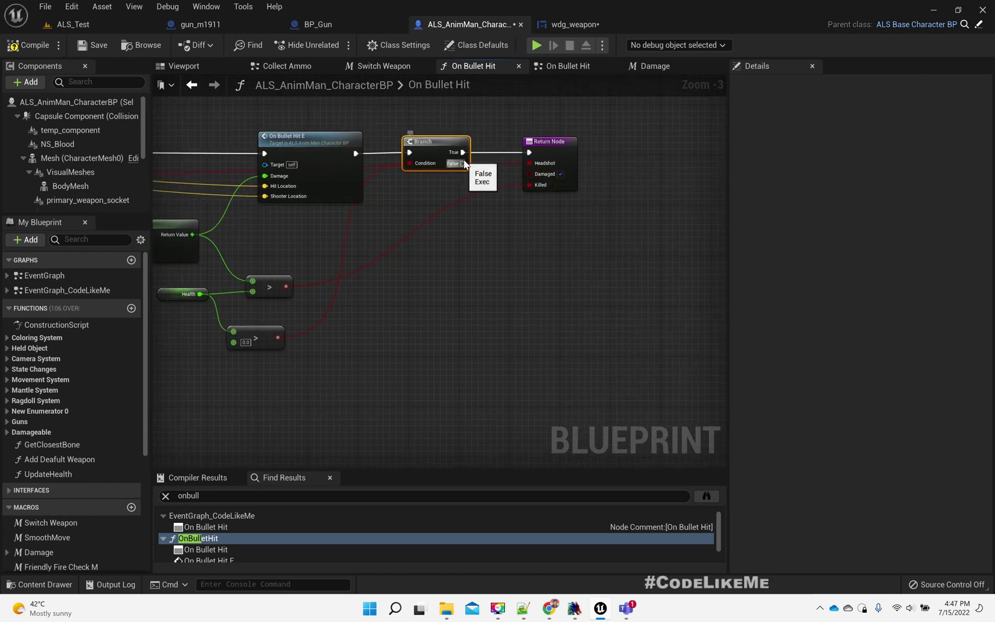
Step: Add a second Return Node on the Branch's False output
drag(464, 163, 527, 239)
text(retu)
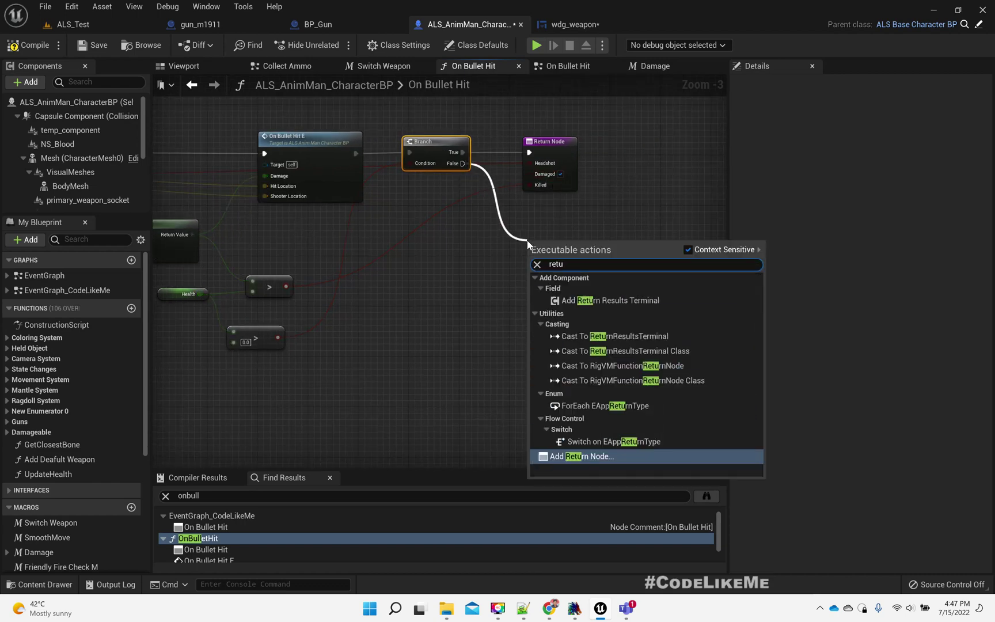
key(Return)
drag(554, 243, 548, 231)
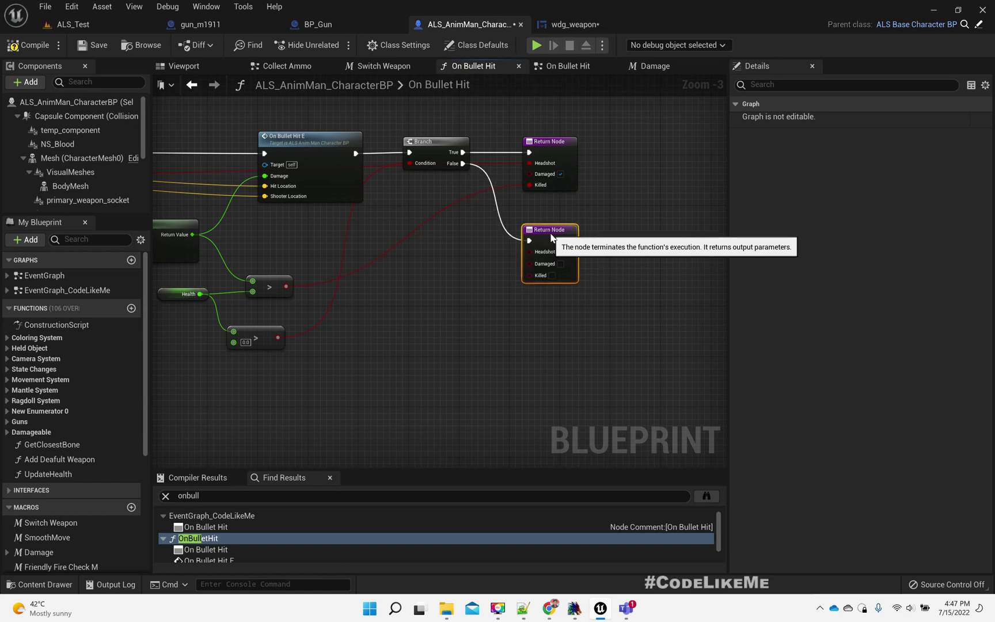
click(621, 307)
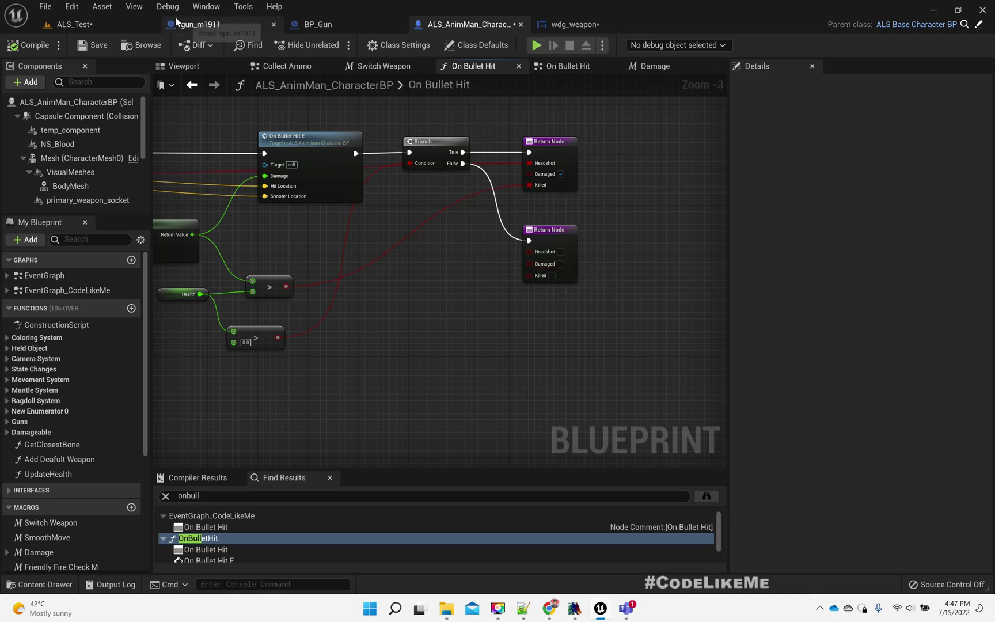
Step: Playtest ALS_Test with the rifle, shooting the pink enemy until it falls
click(75, 24)
key(F11)
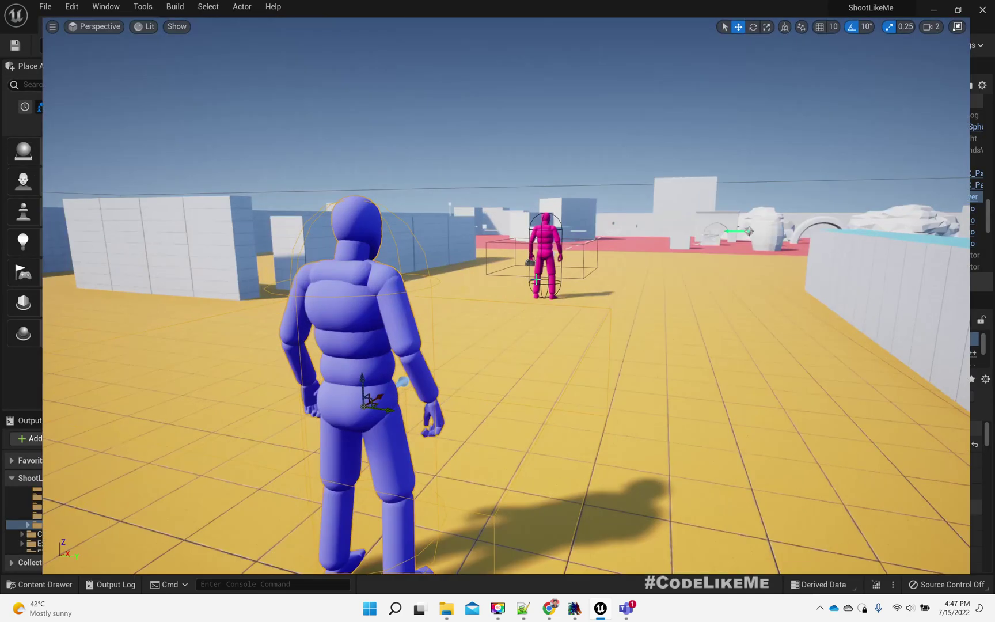
key(alt+p)
click(524, 147)
key(1)
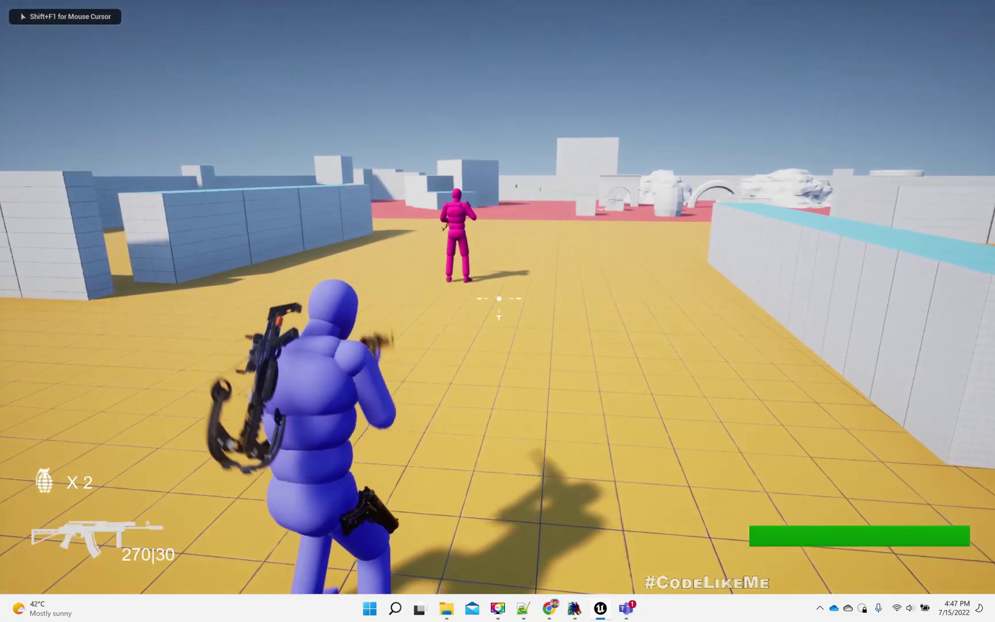
click(498, 298)
click(499, 298)
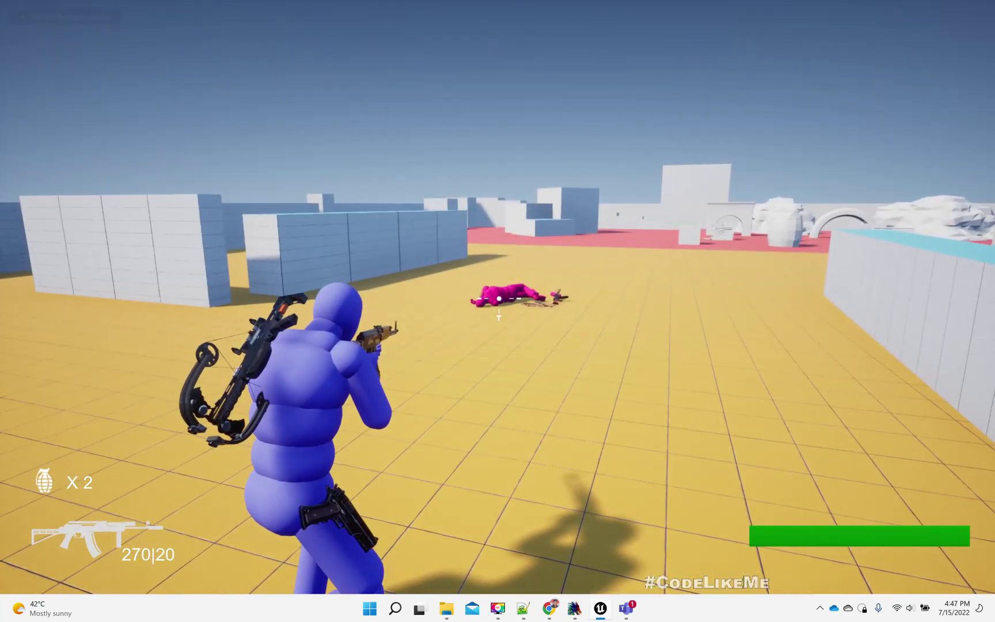
click(498, 297)
click(499, 298)
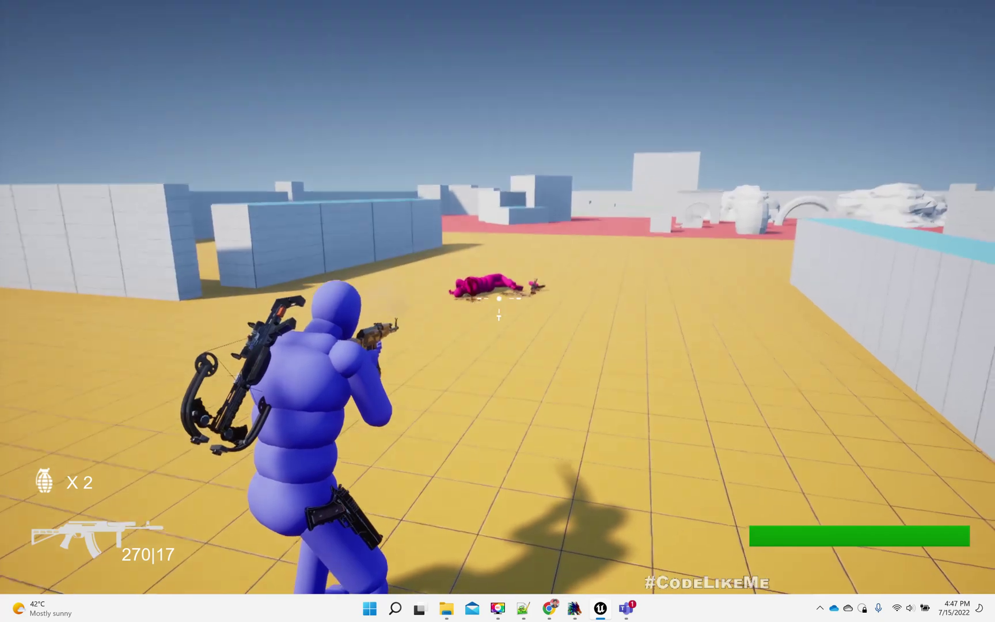
click(498, 297)
key(Escape)
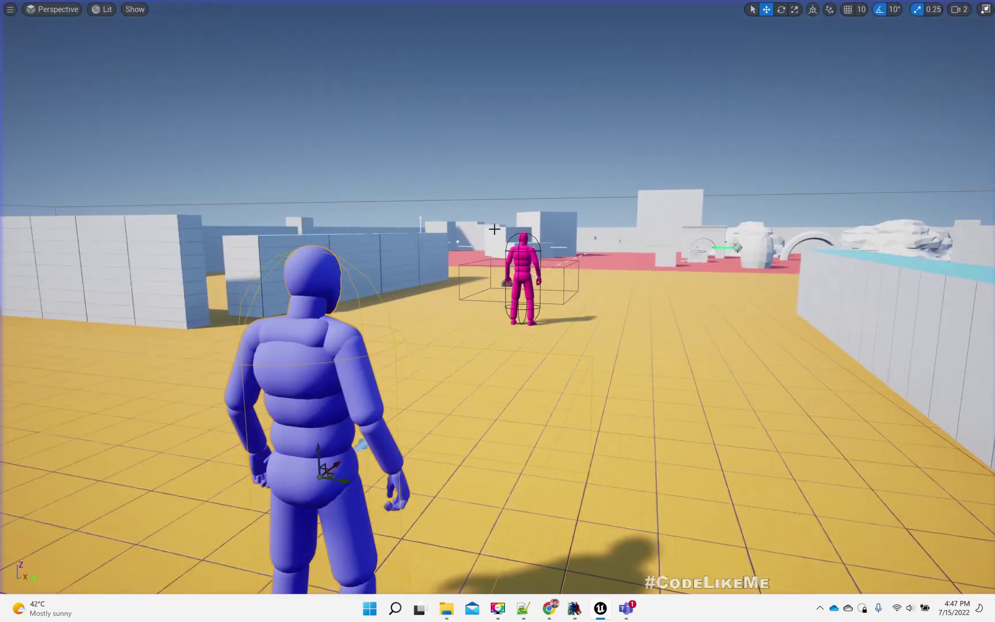
Step: Playtest again, firing two pistol shots at the pink enemy
key(alt+p)
click(508, 233)
scroll(497, 311, down, 1)
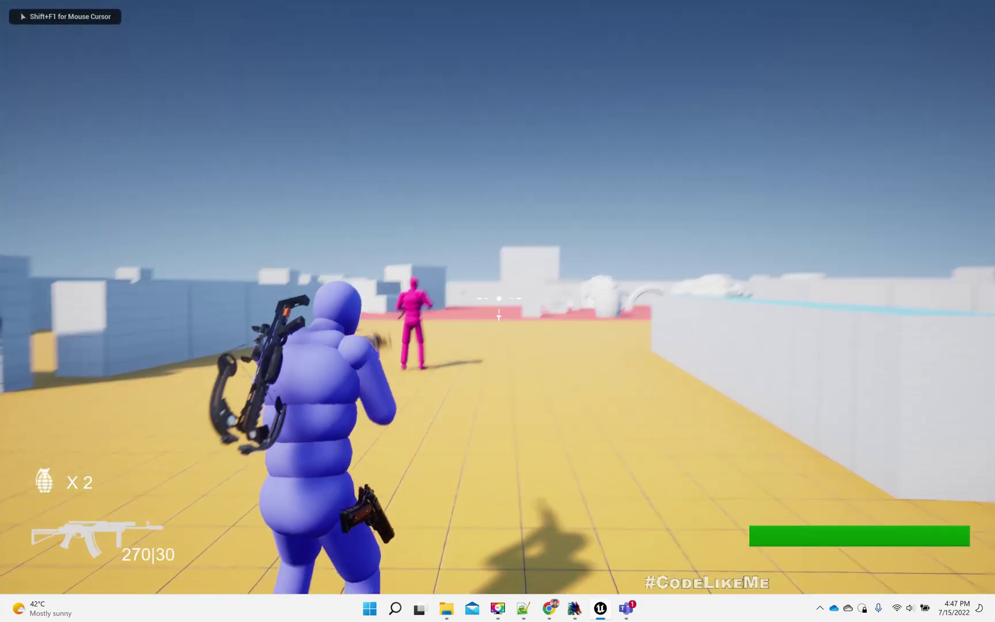
scroll(498, 311, down, 1)
scroll(498, 311, down, 1)
scroll(498, 311, down, 1)
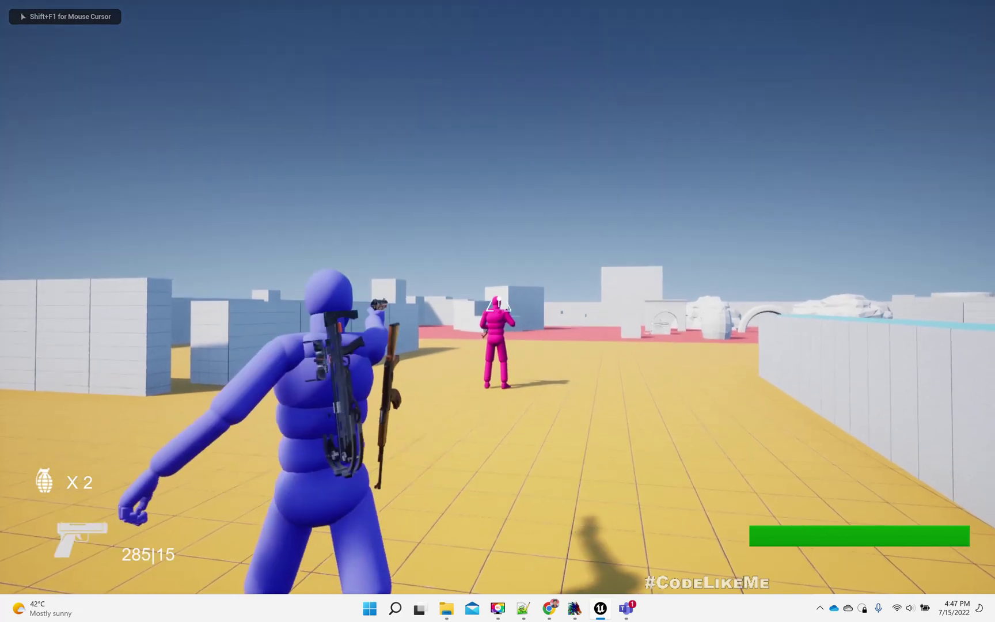
click(497, 308)
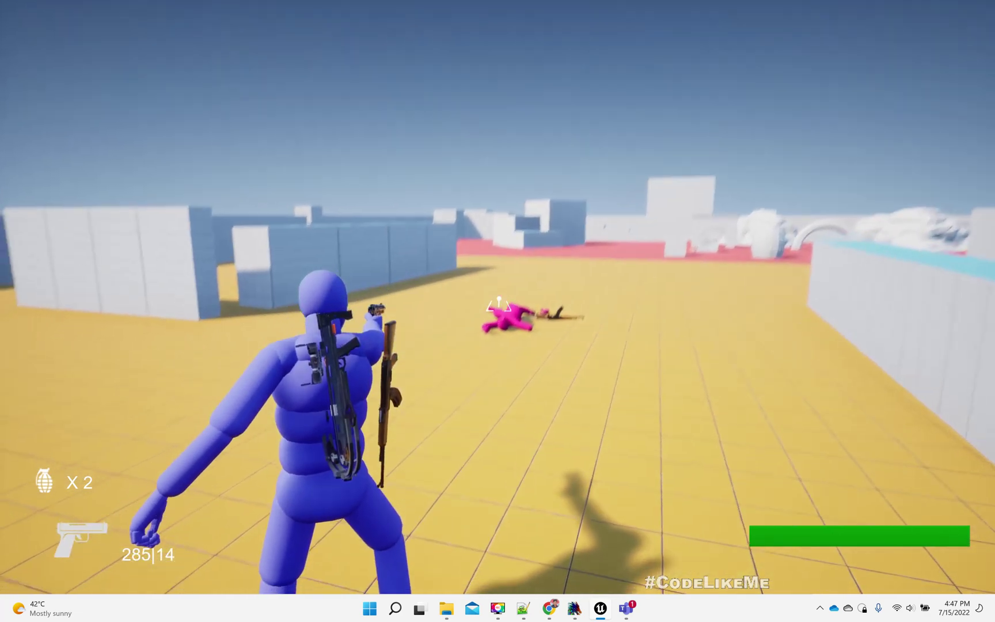
click(498, 307)
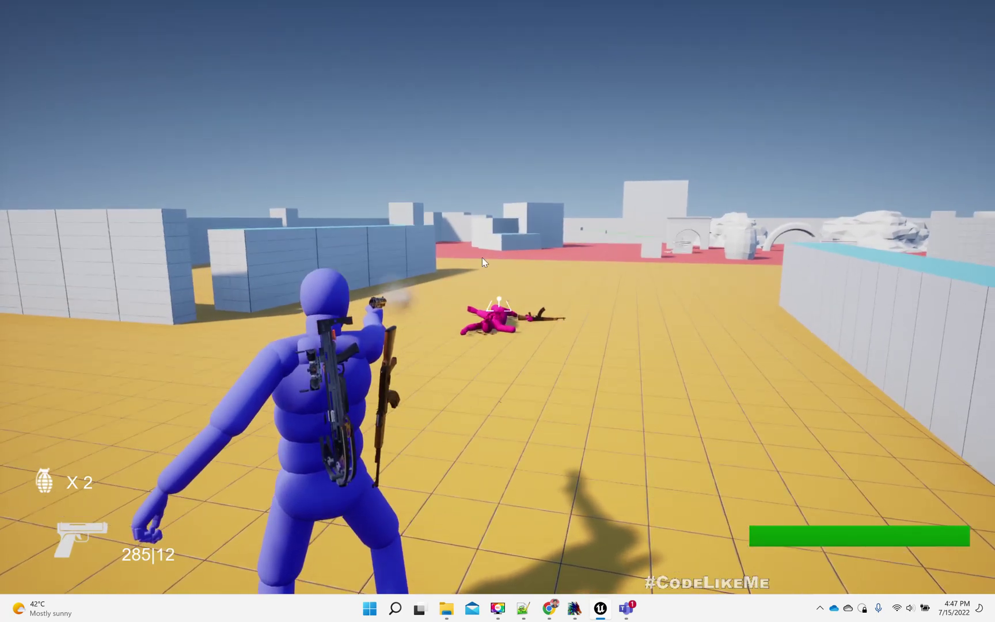
key(Escape)
Step: Playtest with the pistol, shooting the approaching enemy until it falls
key(alt+p)
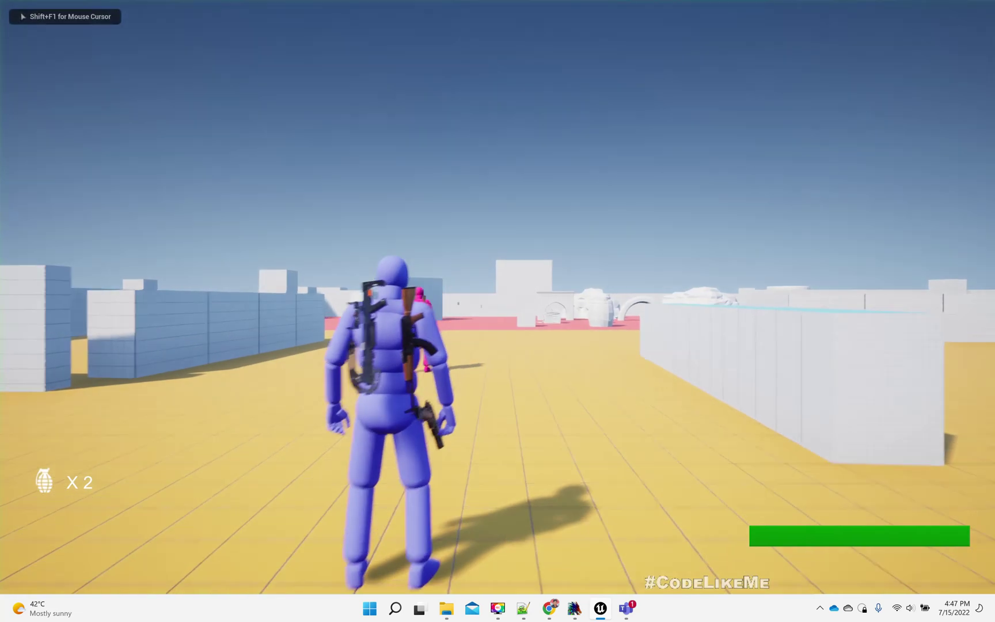
key(2)
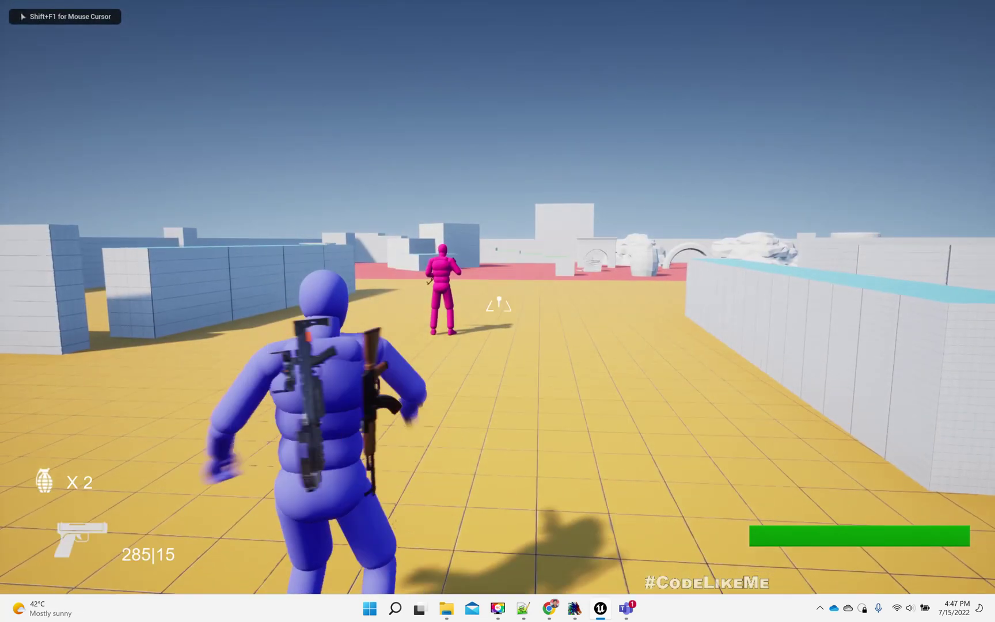
click(497, 307)
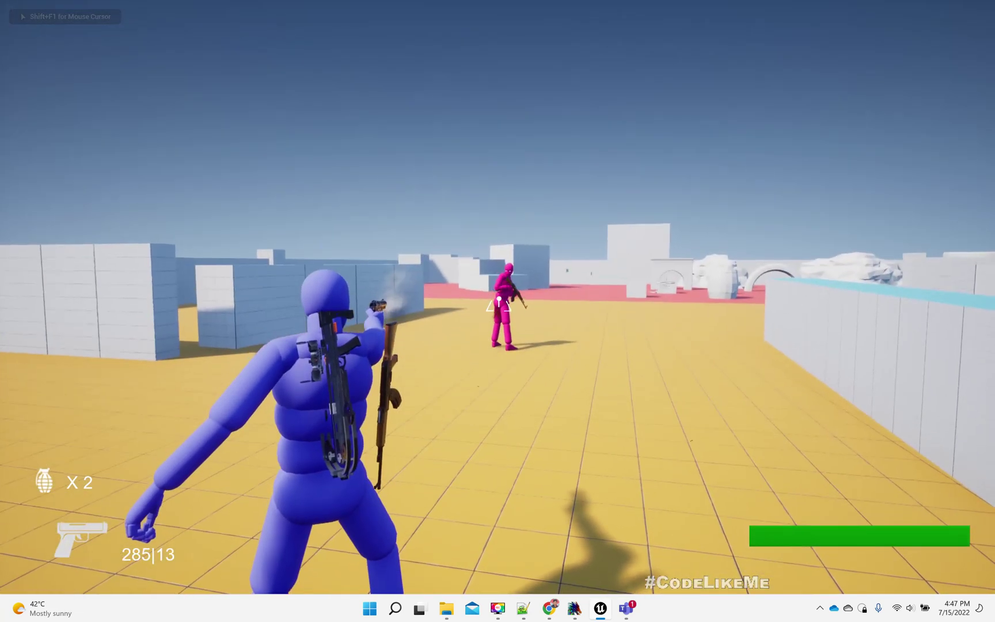
click(497, 307)
click(498, 306)
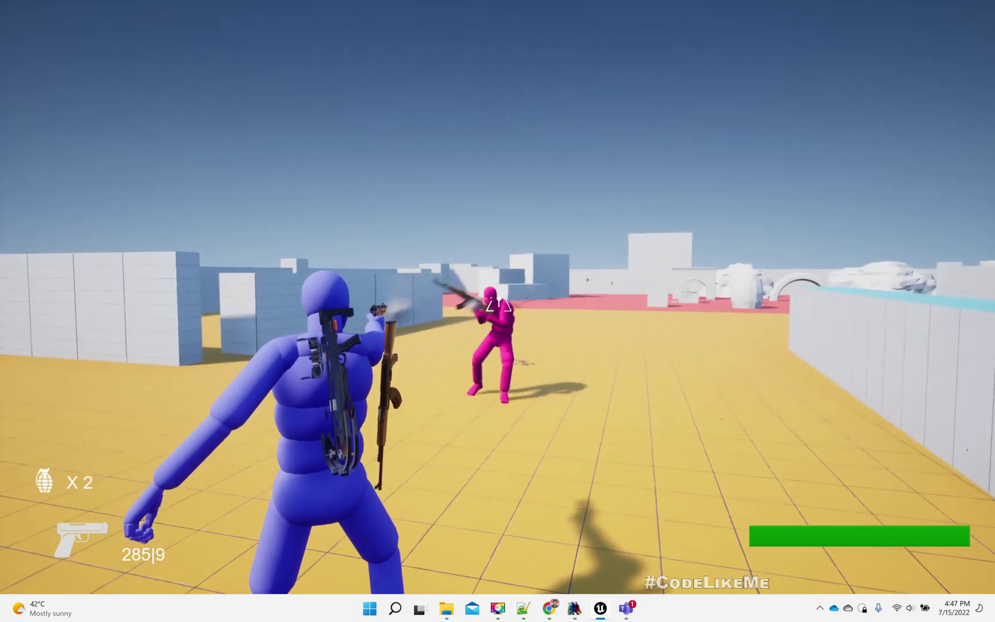
click(497, 307)
key(1)
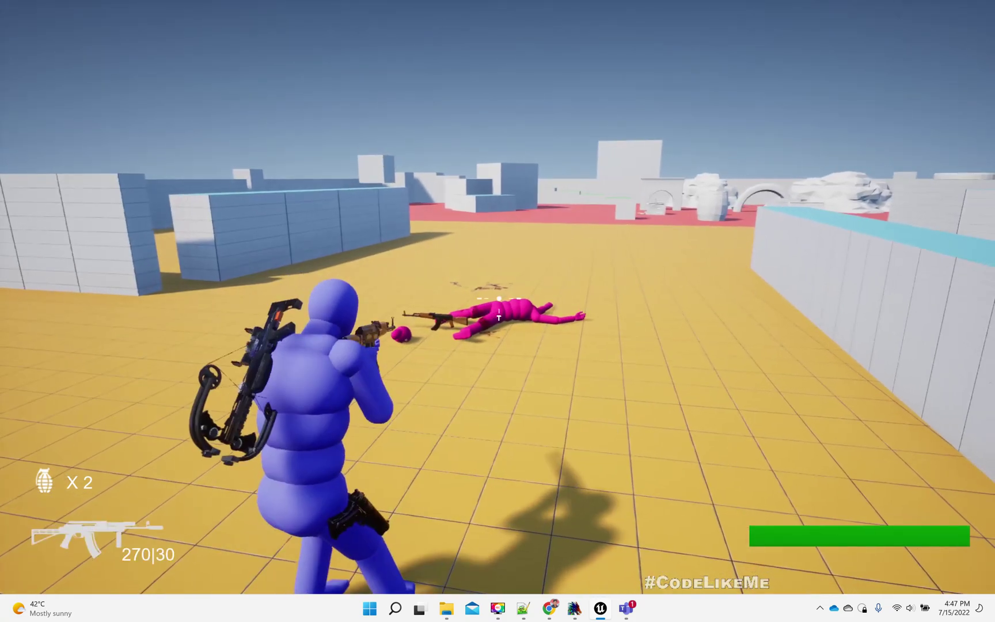
key(Escape)
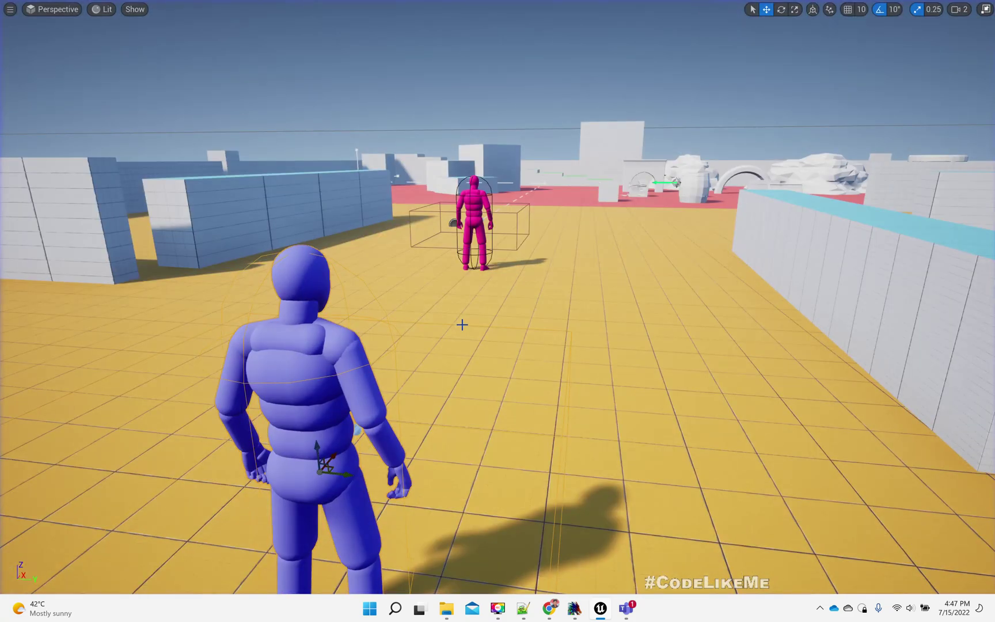
Step: Run a final rifle playtest on the pink enemy, then restore the full editor layout
key(alt+p)
key(1)
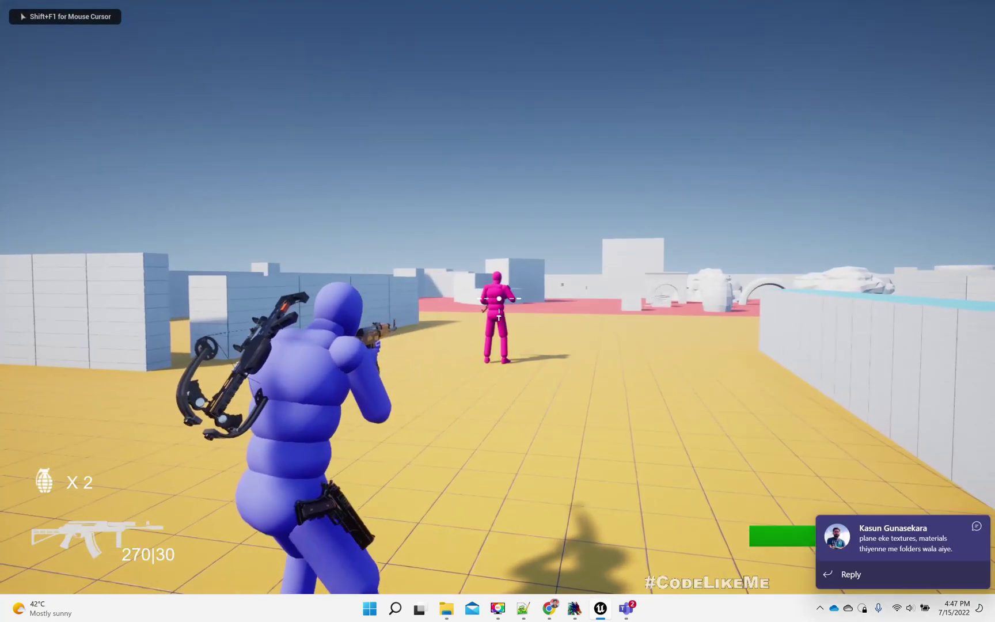
click(497, 299)
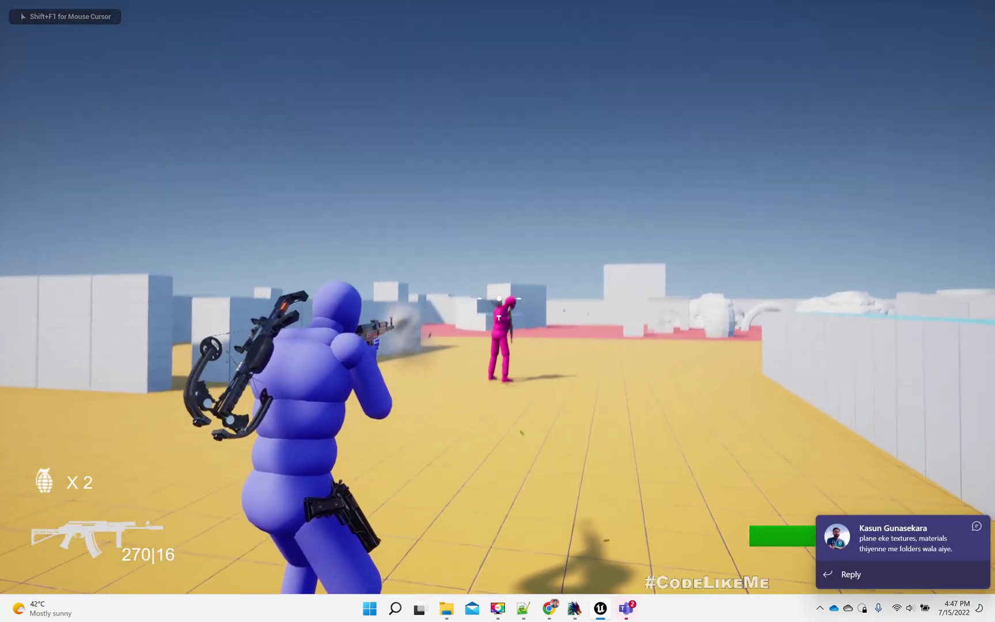
key(Escape)
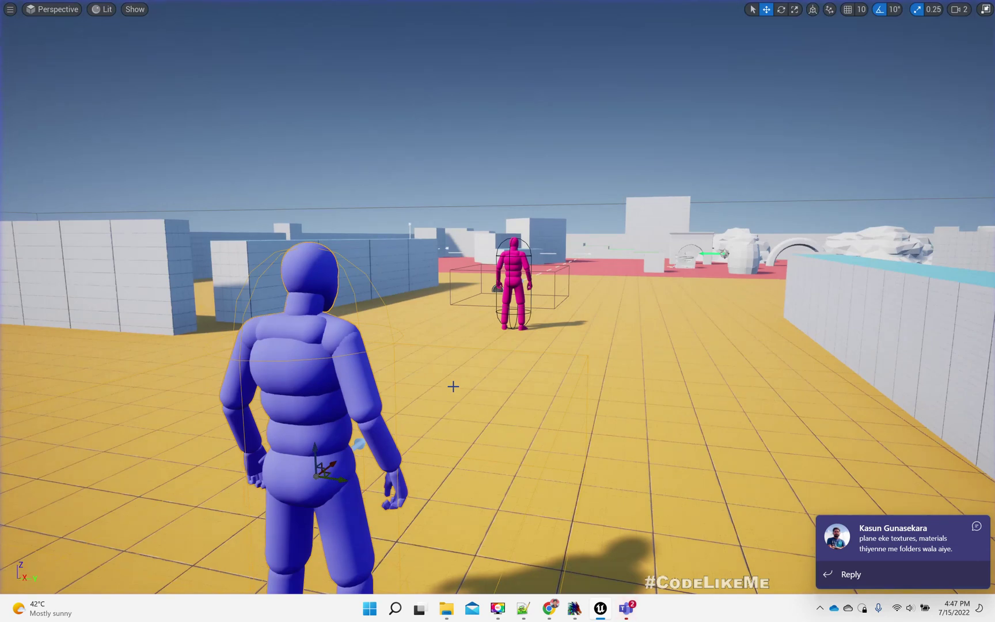
key(F11)
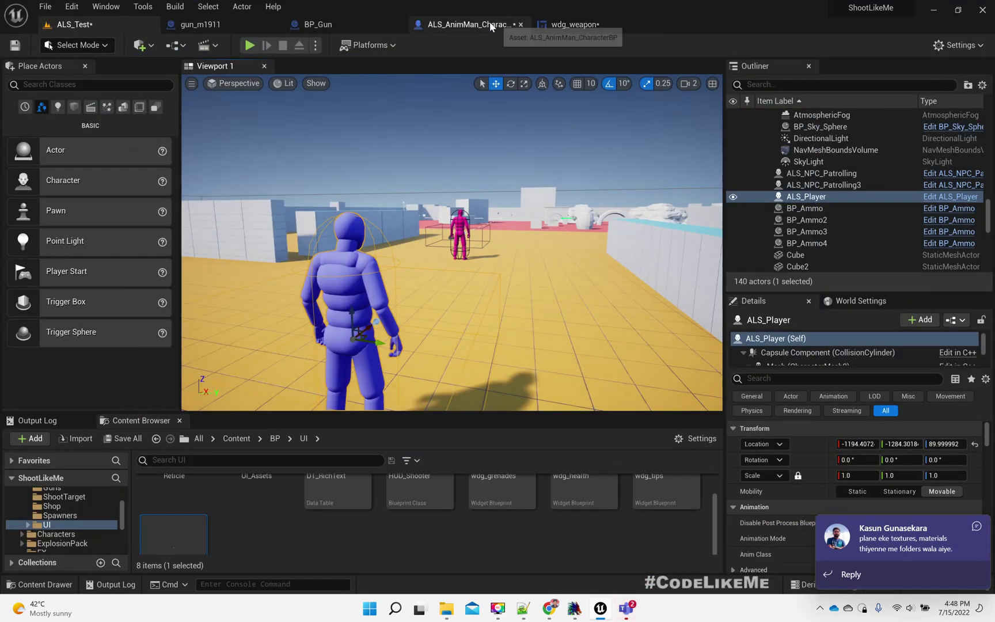
Step: Delete the > comparison node in ALS_AnimMan_CharacterBP's On Bullet Hit graph
click(478, 24)
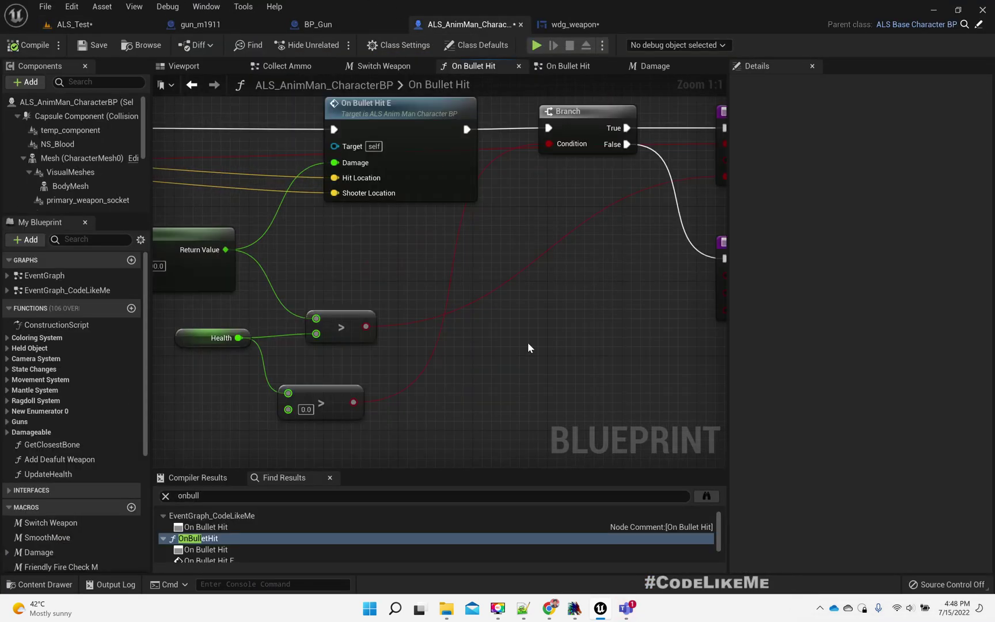
right_drag(320, 288, 432, 229)
drag(404, 223, 464, 287)
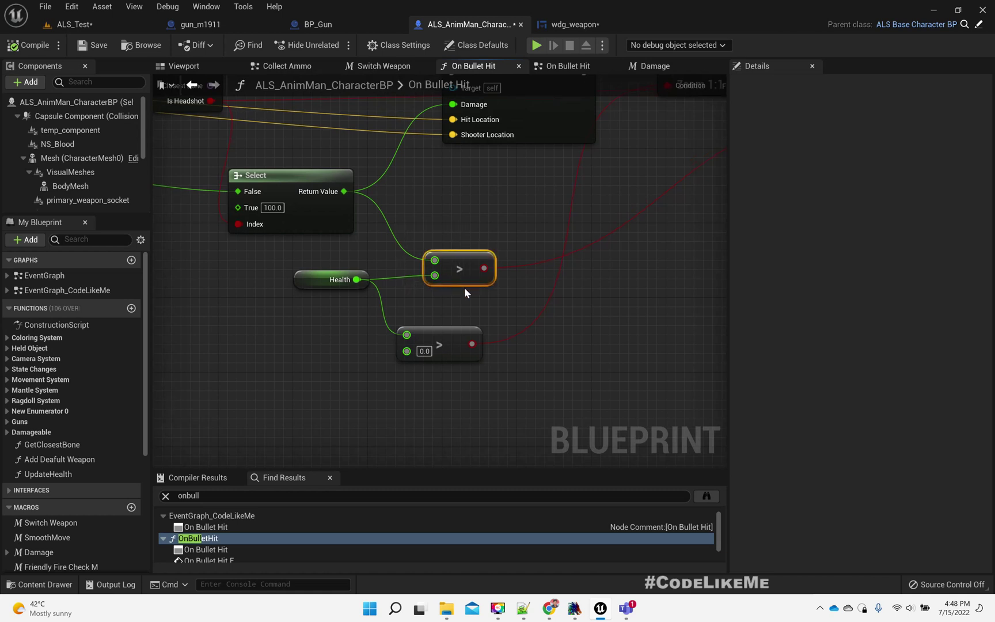
key(Delete)
Step: Add a Greater Equal node comparing Select's Return Value with Health, wired toward Killed
drag(343, 191, 417, 238)
text(>)
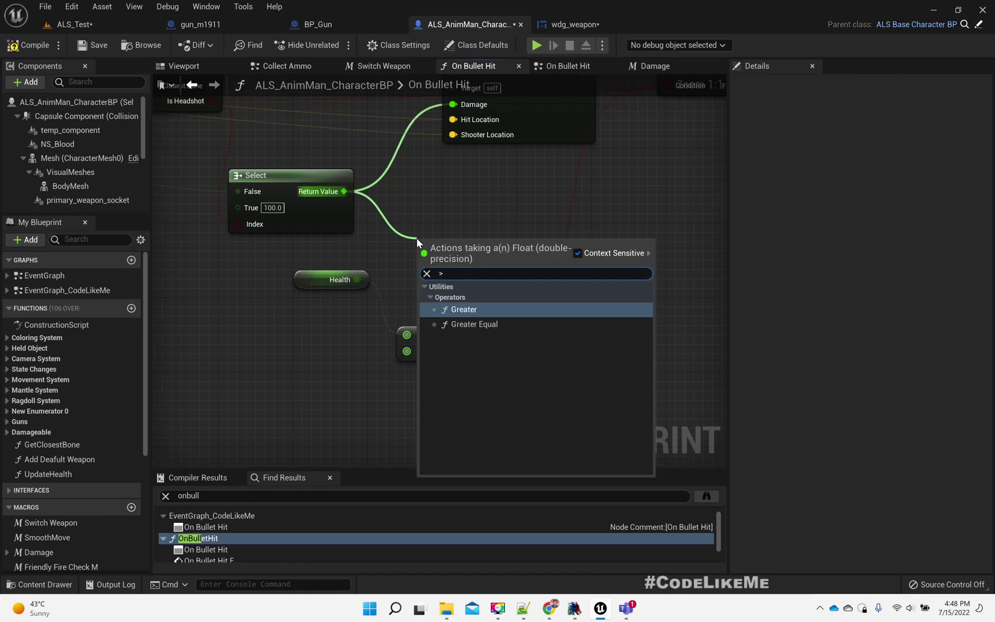
key(Down)
key(Return)
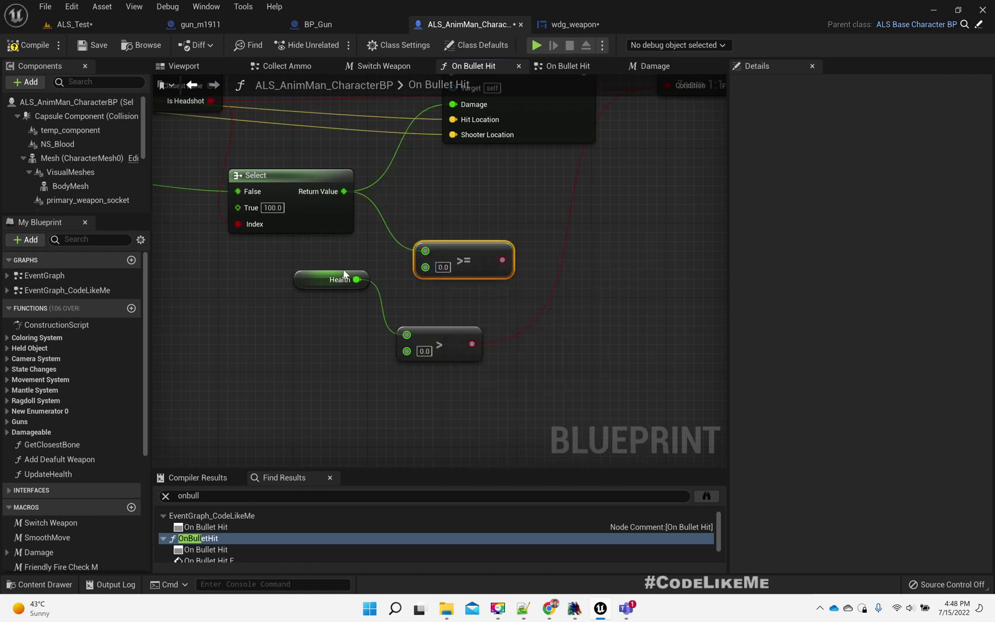
drag(356, 278, 425, 266)
right_drag(513, 272, 345, 343)
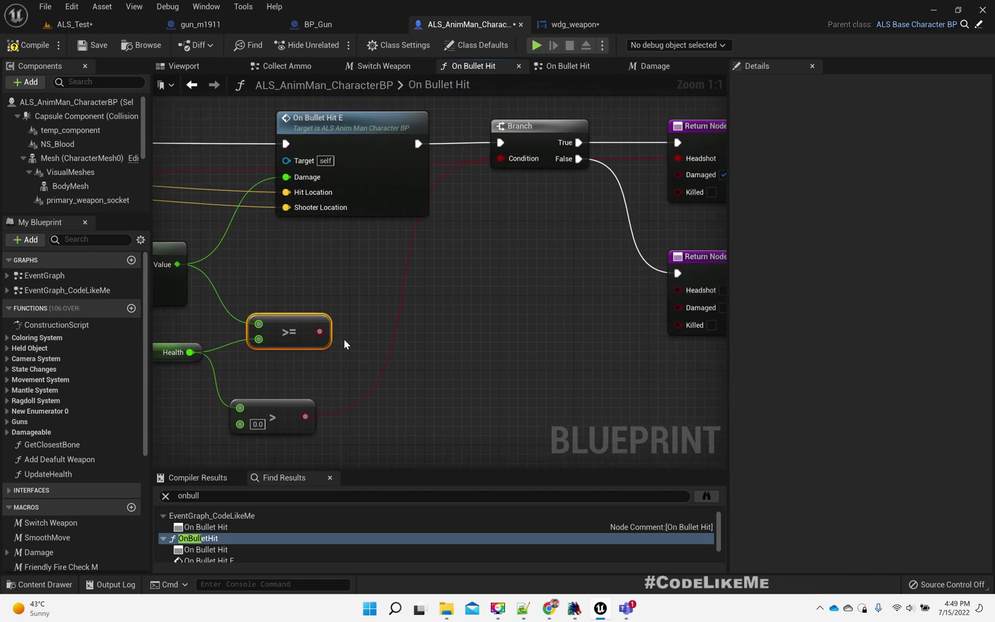
drag(320, 331, 681, 192)
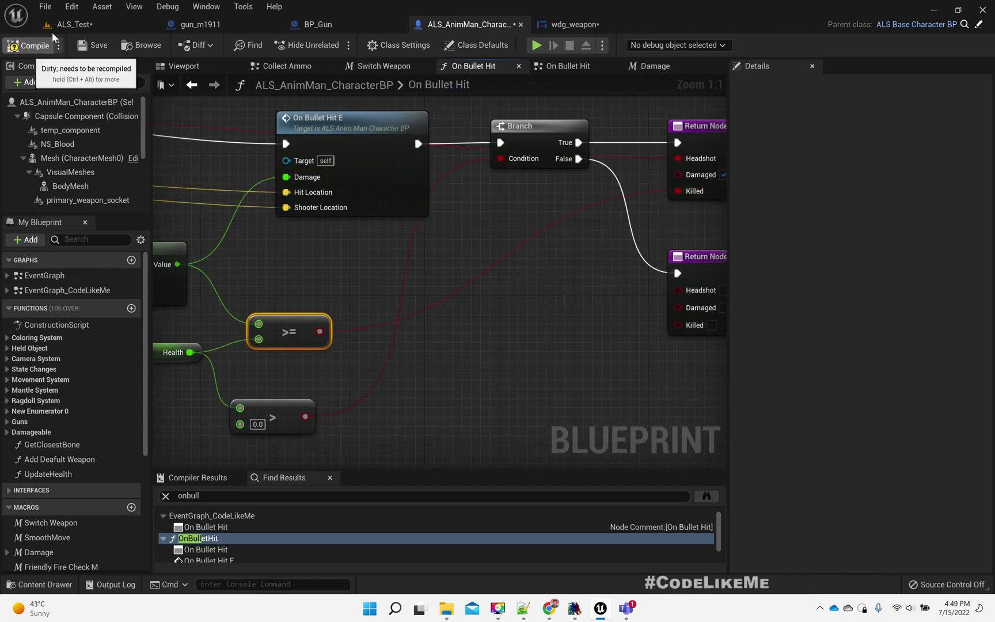
click(74, 24)
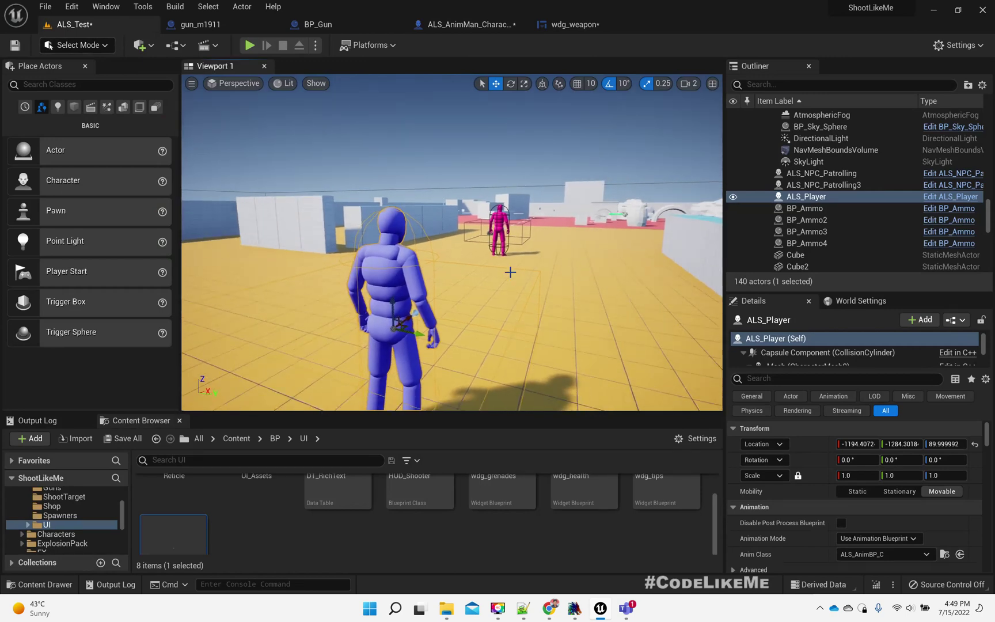
Step: Playtest the level and shoot the pink enemy down with the rifle
key(alt+p)
key(F11)
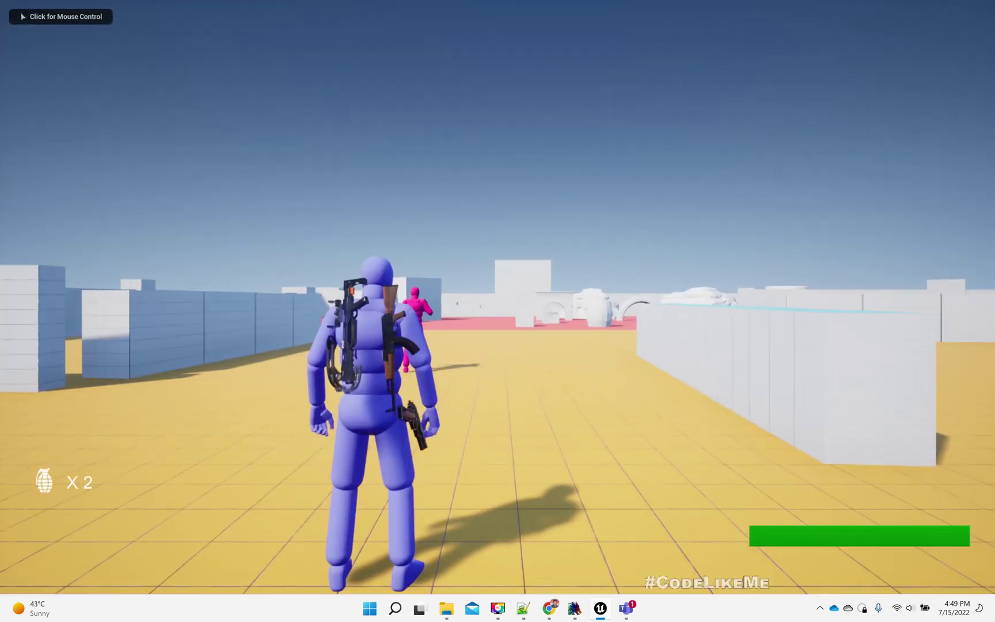
click(497, 311)
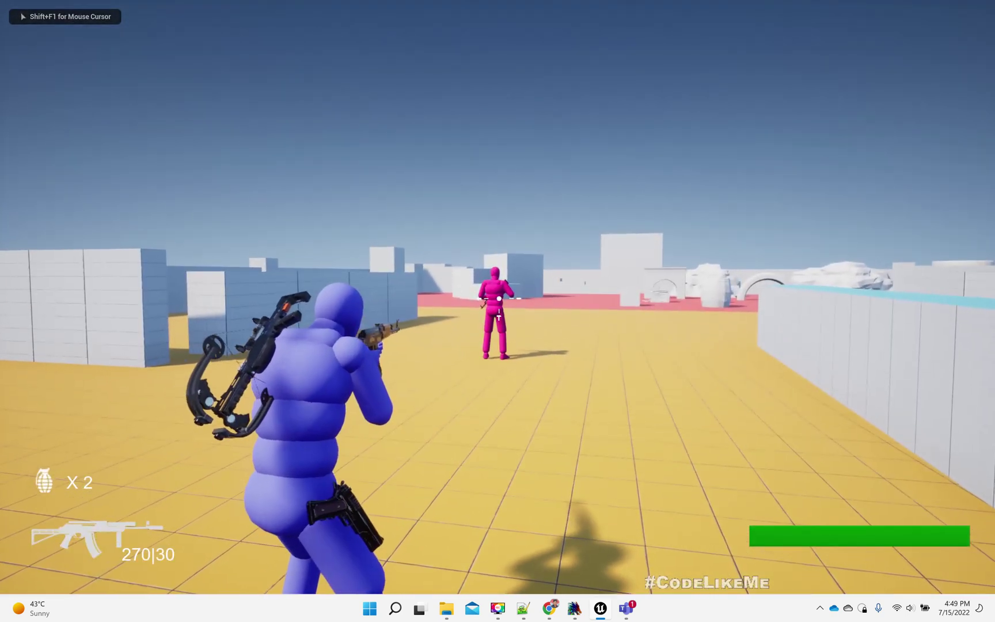
click(497, 311)
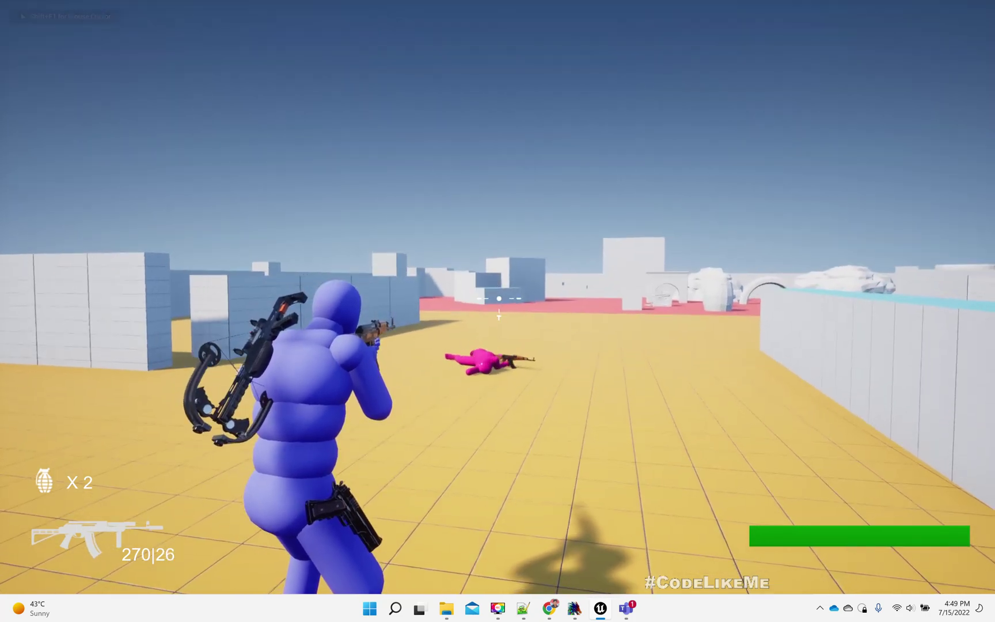
key(Escape)
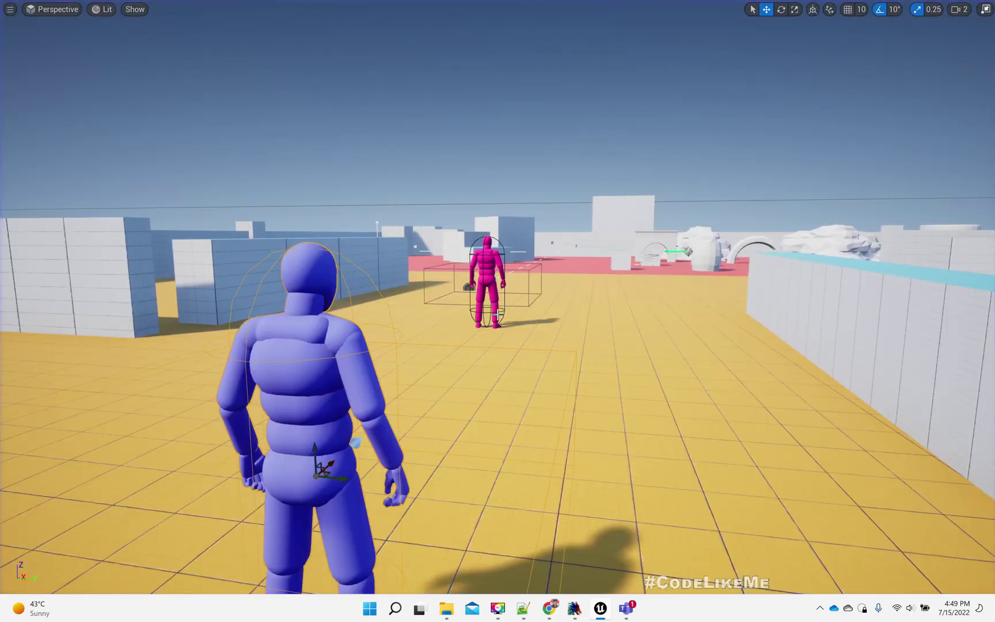
Step: Playtest again and shoot the pink enemy down with the pistol
key(alt+p)
click(497, 311)
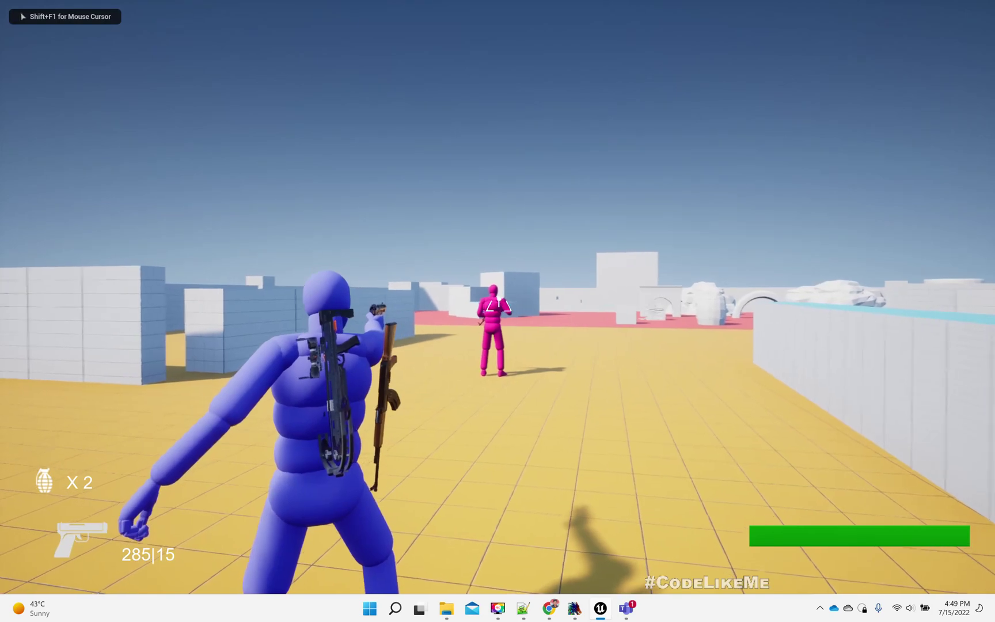
click(498, 307)
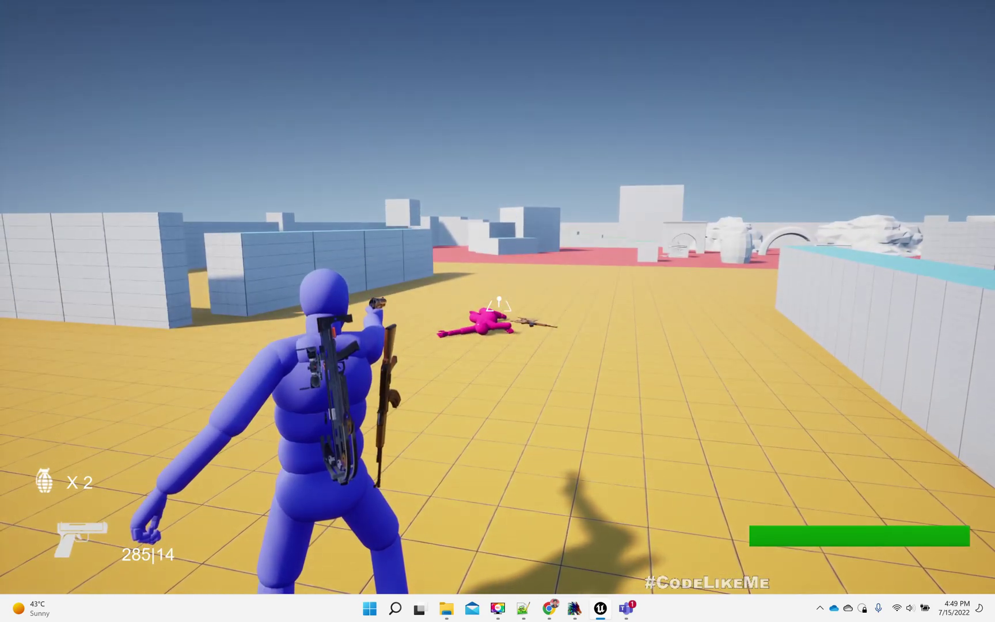
key(Escape)
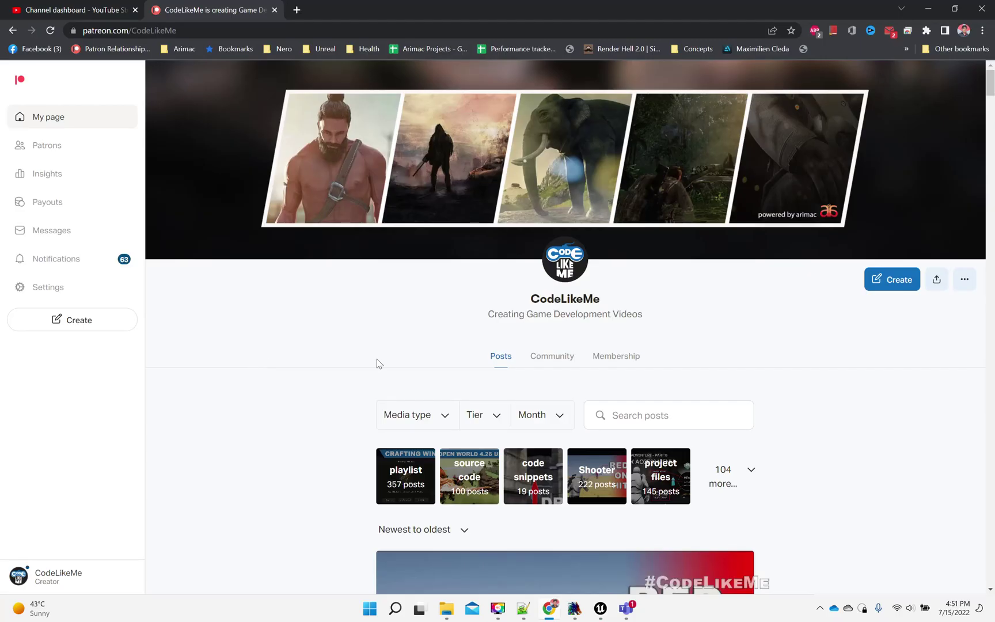
scroll(354, 381, down, 3)
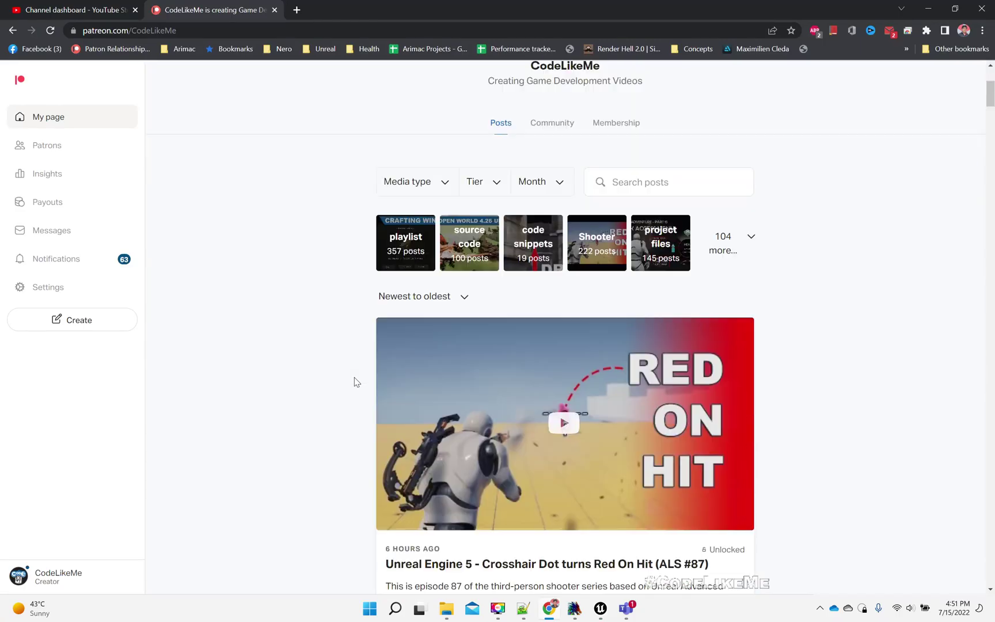
scroll(355, 381, down, 3)
scroll(355, 380, down, 2)
scroll(354, 381, down, 3)
scroll(354, 369, down, 3)
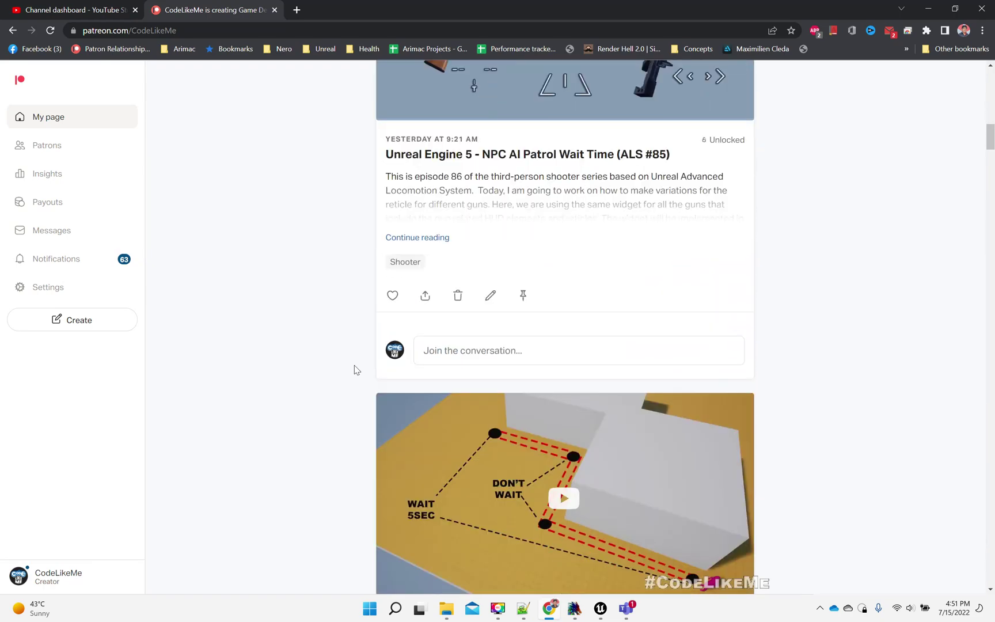
scroll(355, 369, down, 3)
scroll(354, 370, down, 3)
scroll(354, 370, down, 3)
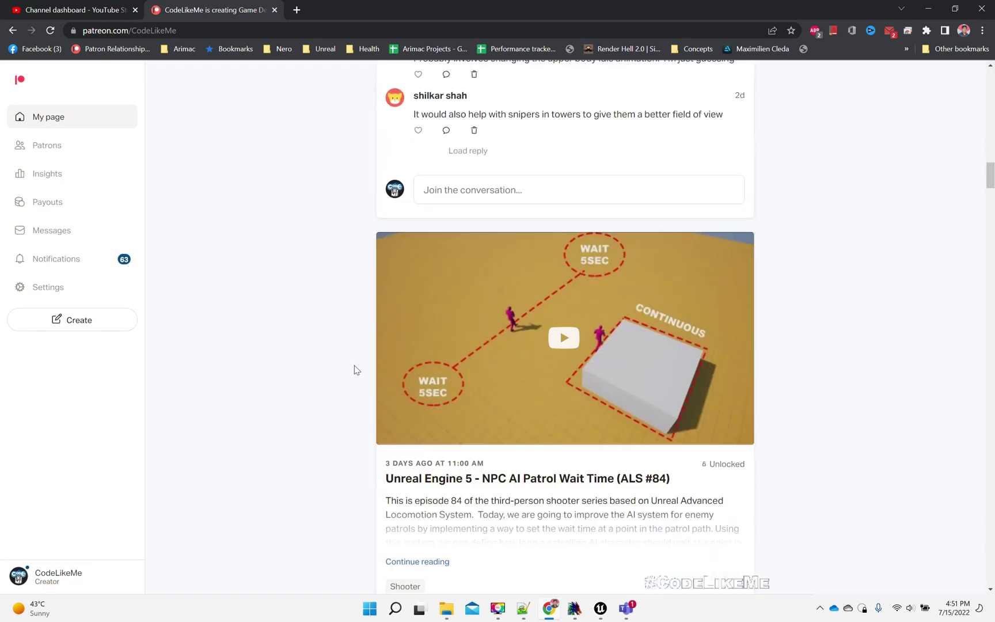
scroll(355, 370, down, 3)
scroll(359, 358, down, 3)
scroll(360, 353, down, 3)
scroll(361, 353, down, 2)
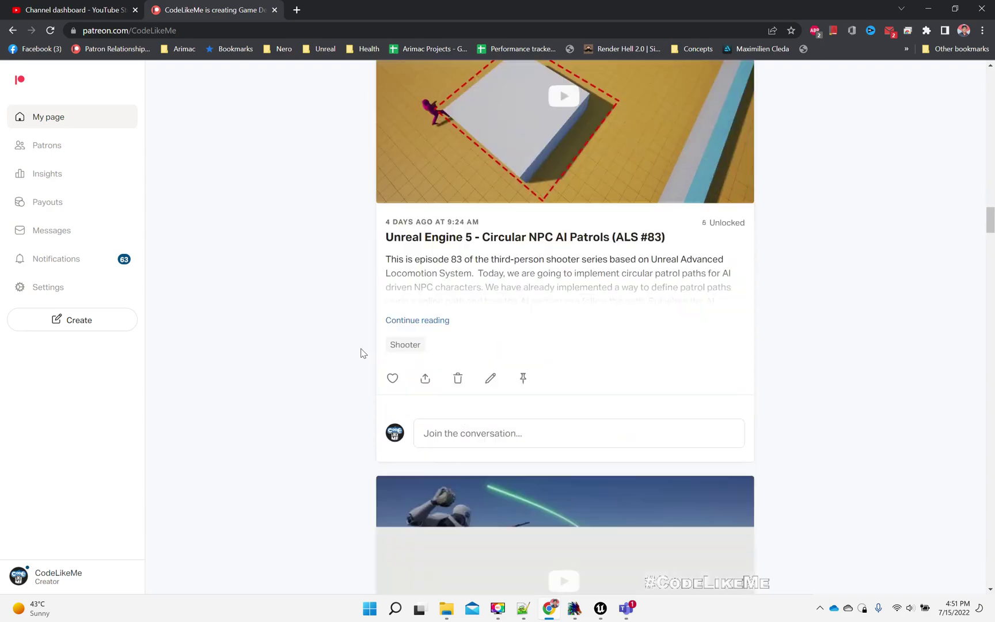
scroll(361, 354, down, 3)
scroll(360, 352, down, 2)
scroll(360, 354, down, 4)
scroll(361, 353, down, 3)
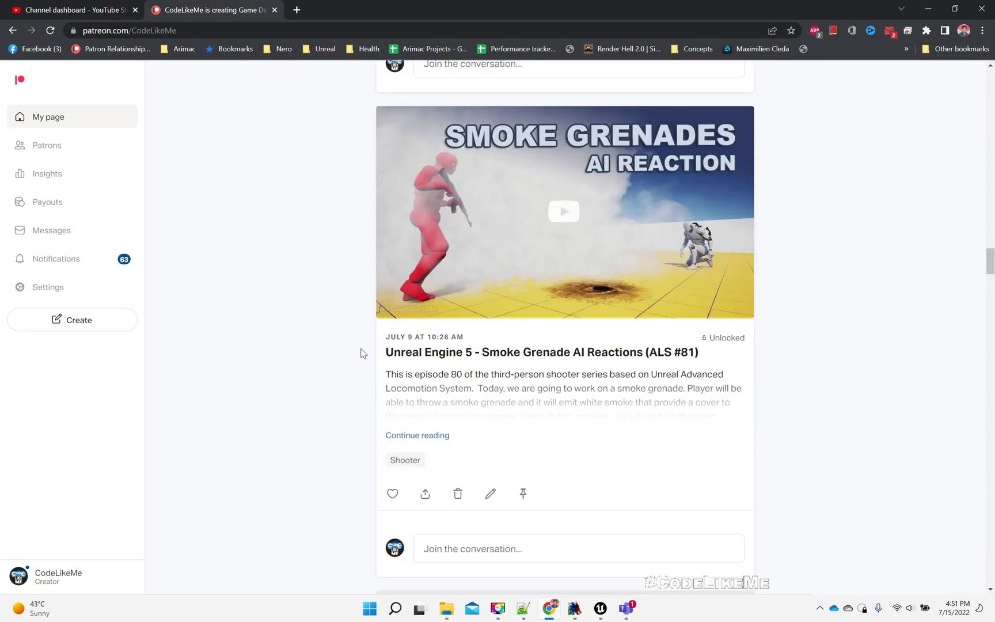
scroll(361, 351, down, 4)
scroll(358, 345, down, 1)
scroll(358, 345, down, 2)
scroll(350, 338, down, 4)
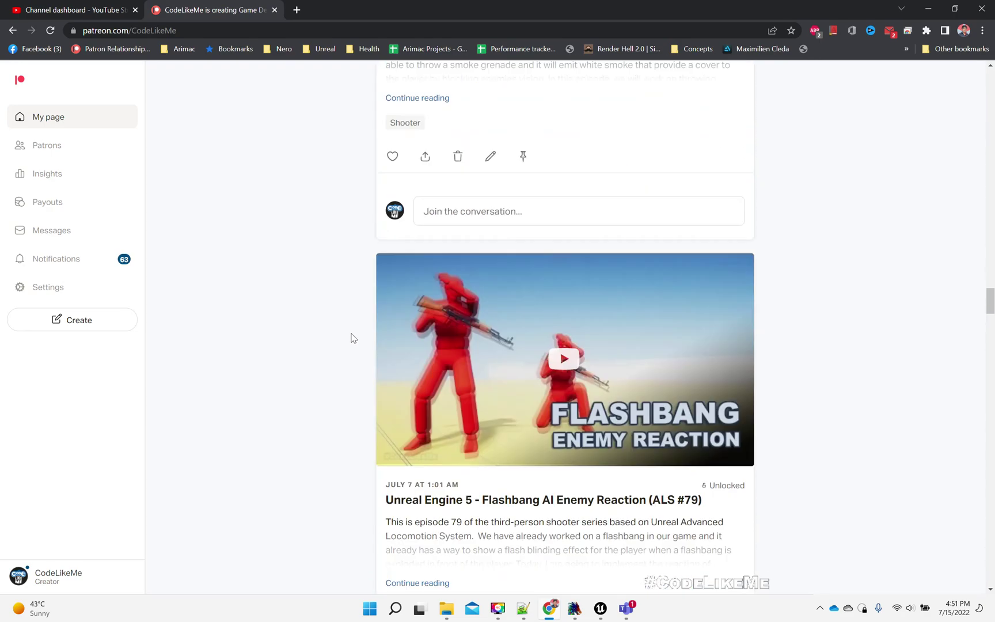
scroll(351, 338, down, 1)
scroll(351, 336, down, 4)
scroll(355, 331, down, 4)
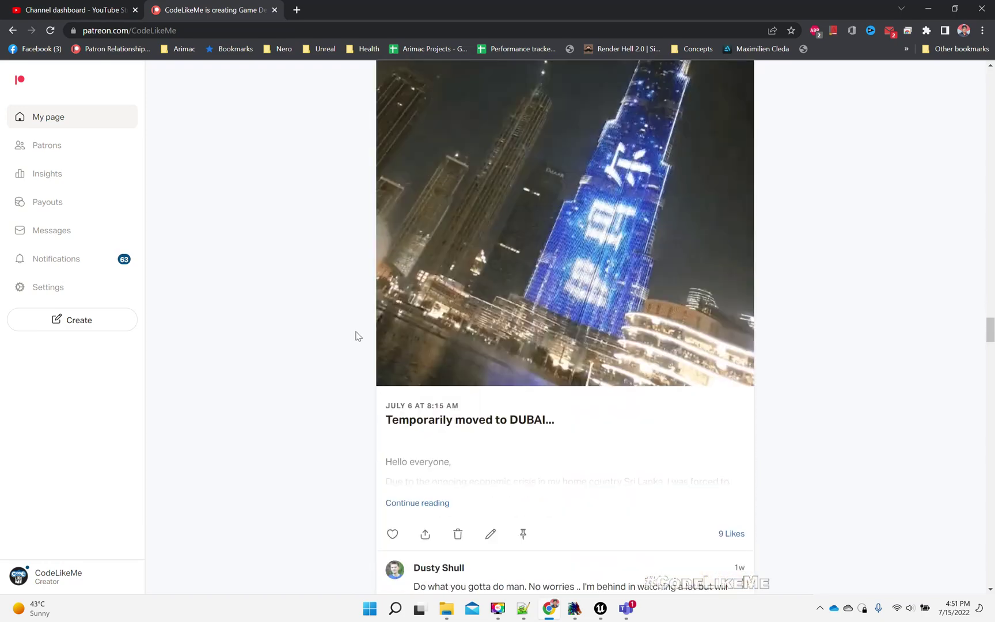
scroll(356, 331, down, 3)
scroll(356, 336, down, 3)
scroll(356, 335, down, 3)
scroll(356, 336, down, 3)
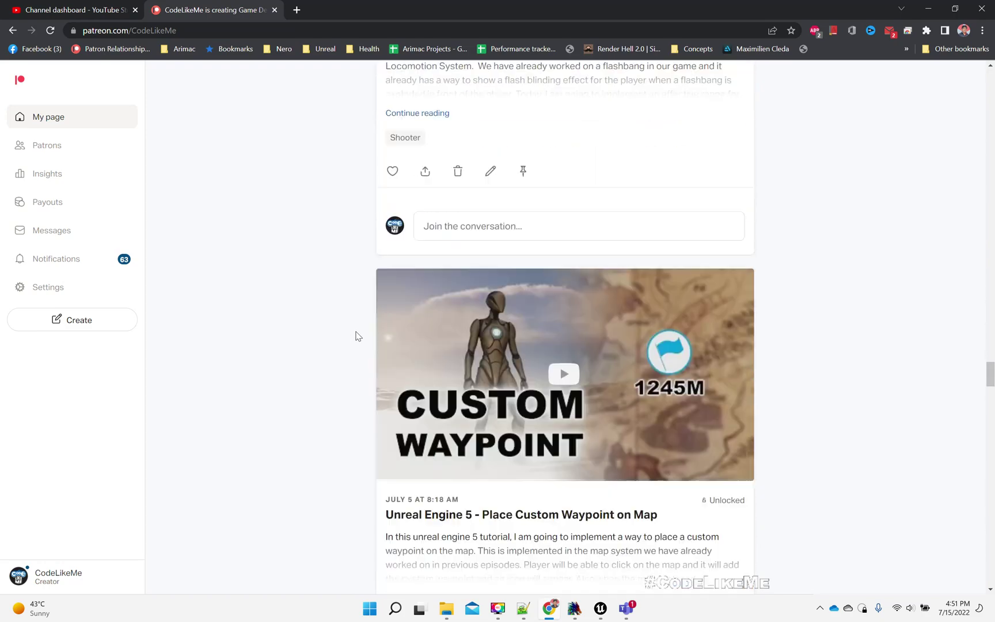
scroll(355, 336, down, 3)
scroll(356, 336, down, 2)
scroll(356, 335, down, 3)
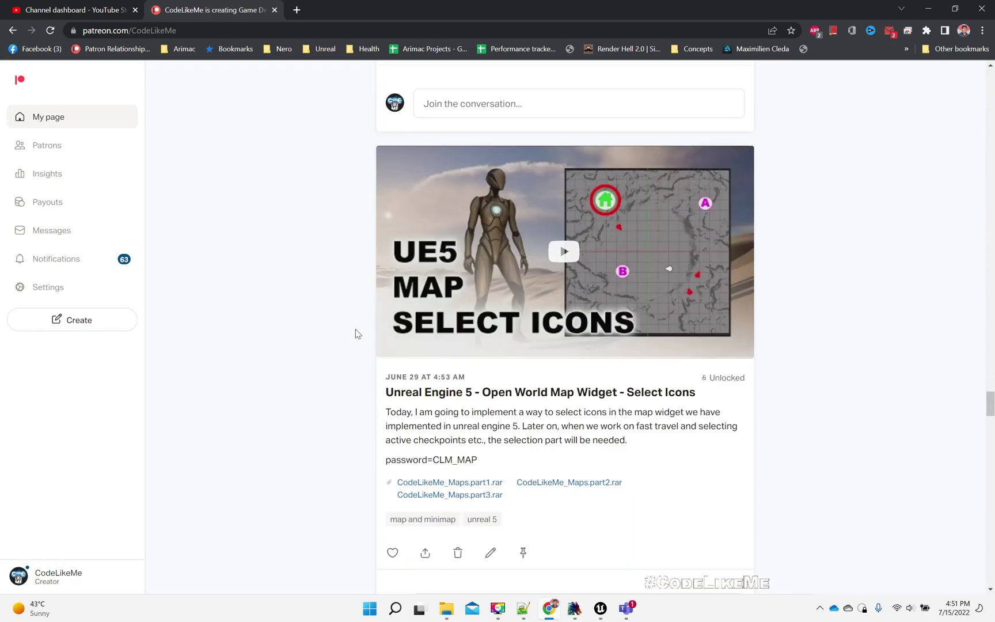
scroll(284, 308, down, 3)
scroll(296, 311, down, 4)
scroll(295, 311, down, 3)
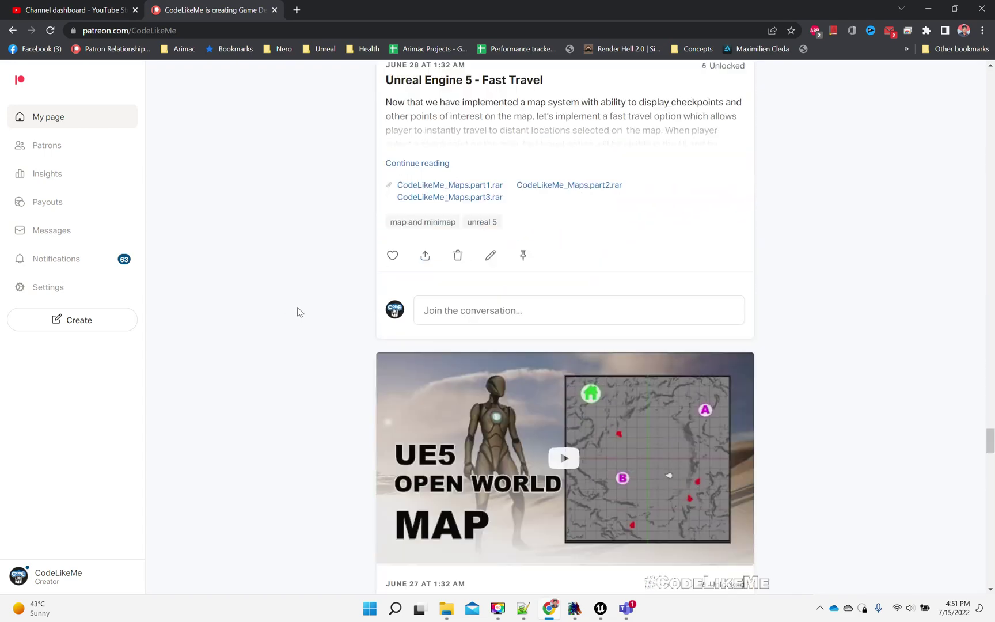
scroll(297, 312, down, 3)
scroll(296, 312, down, 2)
scroll(297, 312, down, 4)
scroll(297, 312, down, 4)
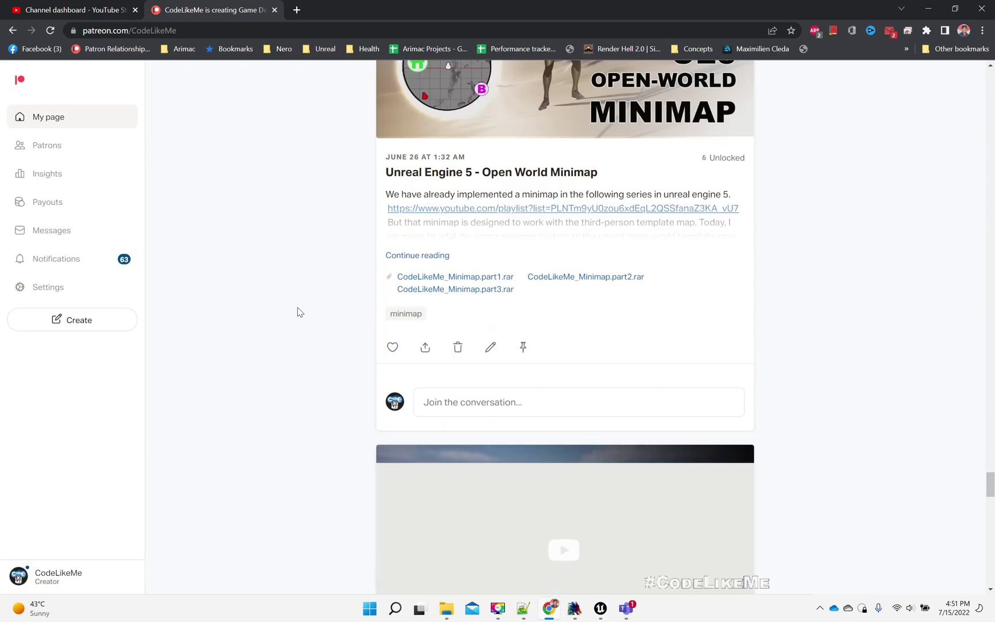